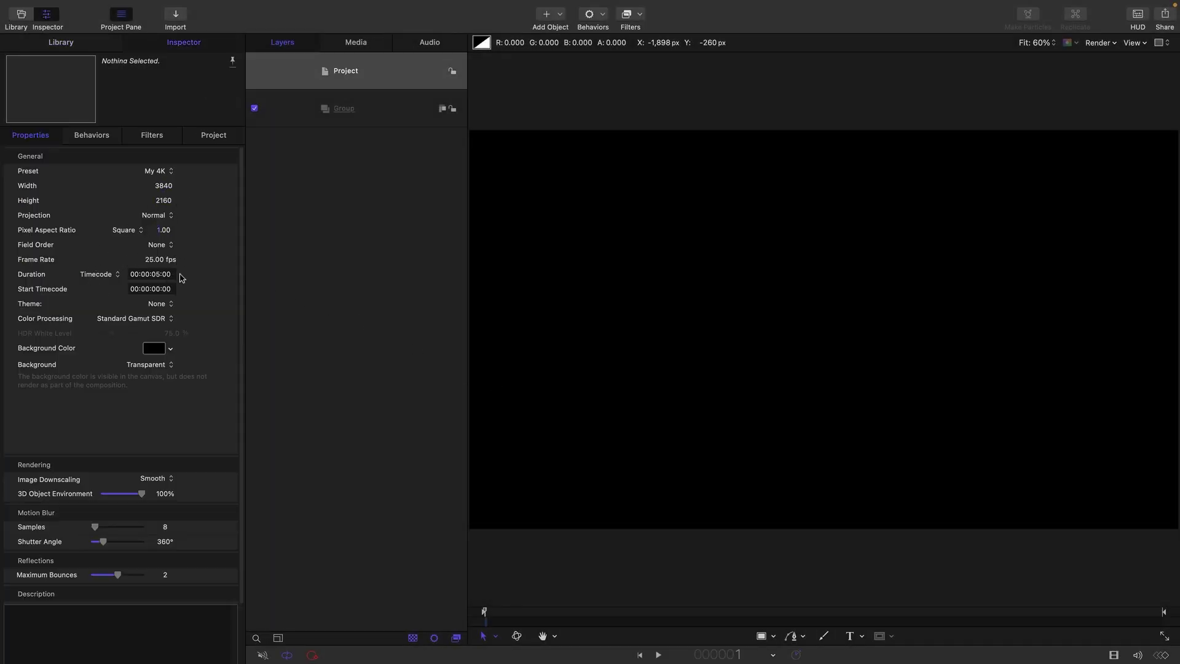
- Lower the GLITCH text's baseline to about -99.4 and rename its group to Text
click(405, 116)
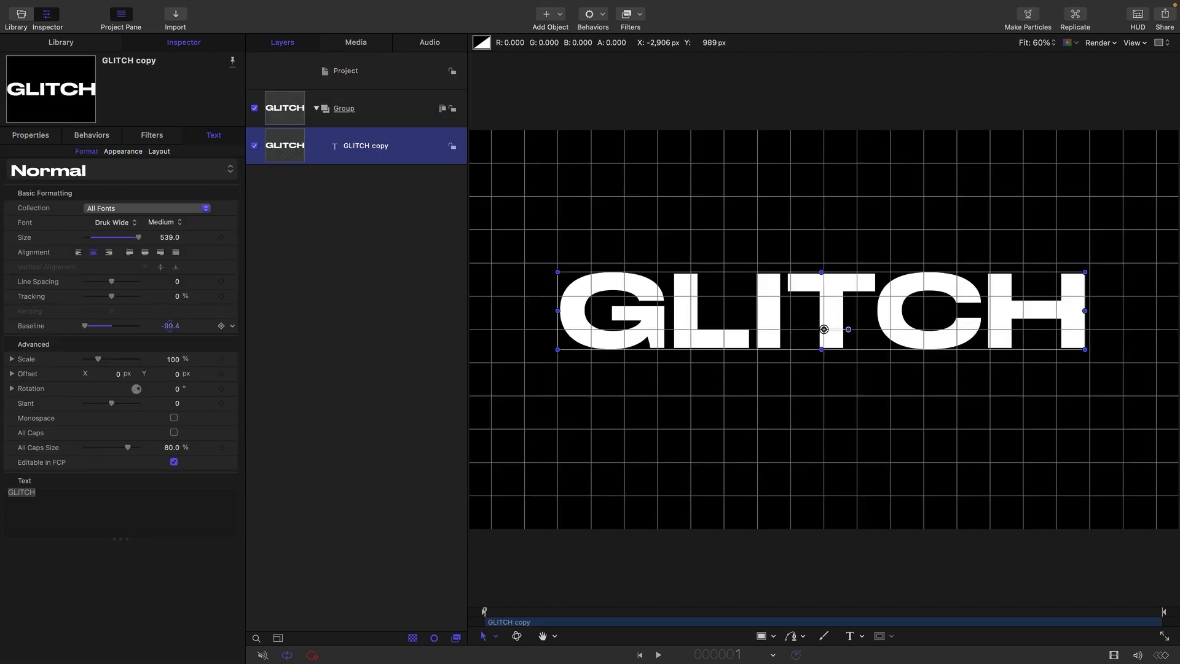
drag(167, 325, 170, 330)
double_click(344, 110)
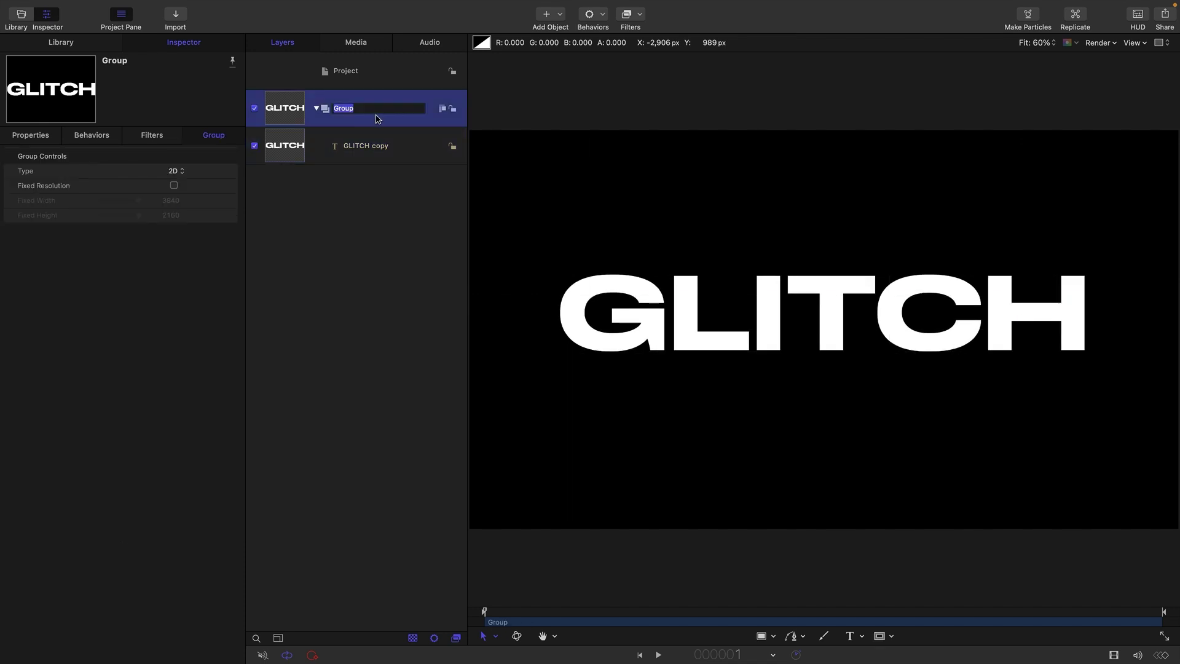
text(Text)
key(Return)
- Add a Color Solid generator from the Library and set its colour to dark grey
click(67, 44)
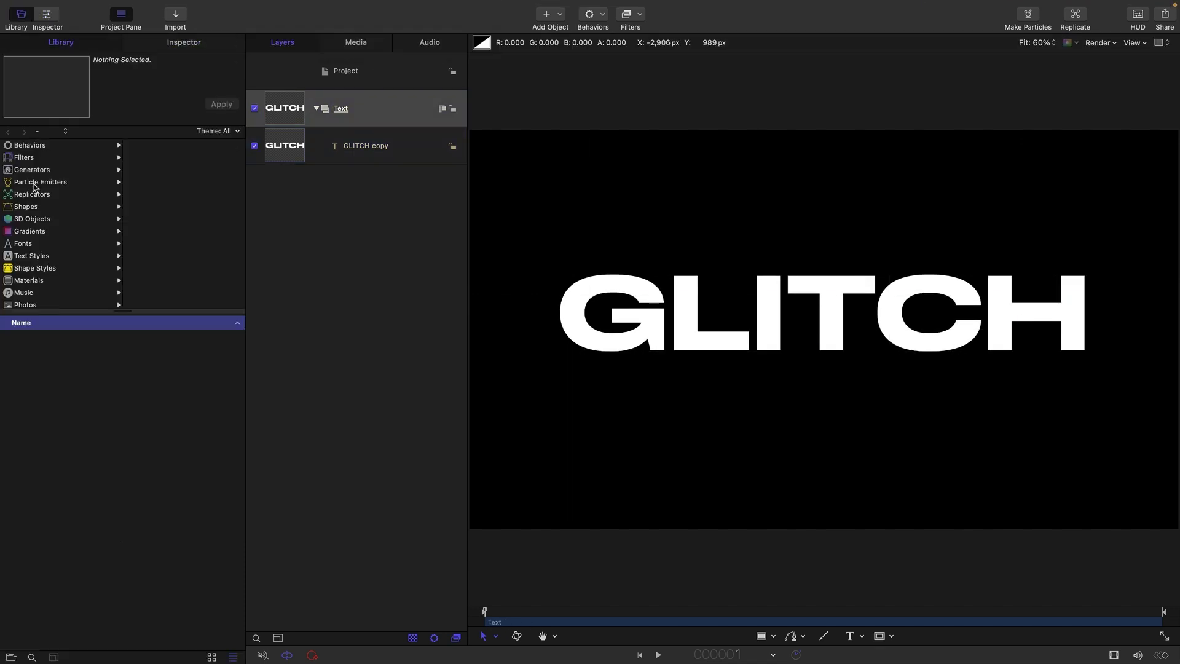
click(32, 170)
click(160, 172)
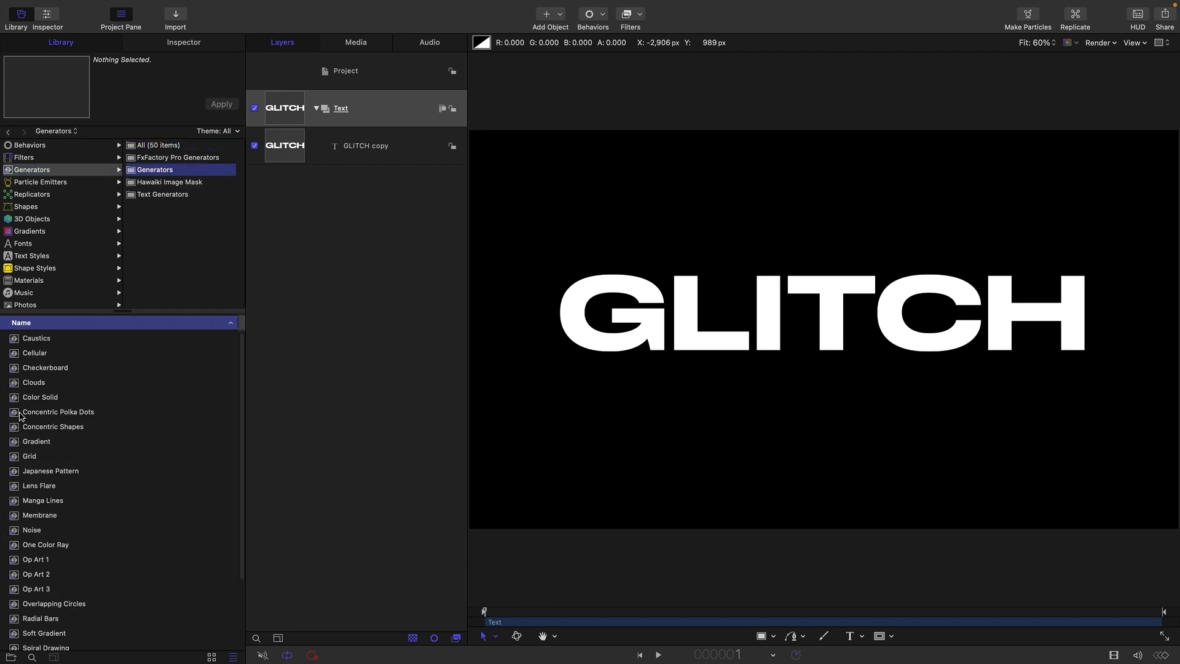
drag(13, 402, 294, 163)
click(194, 43)
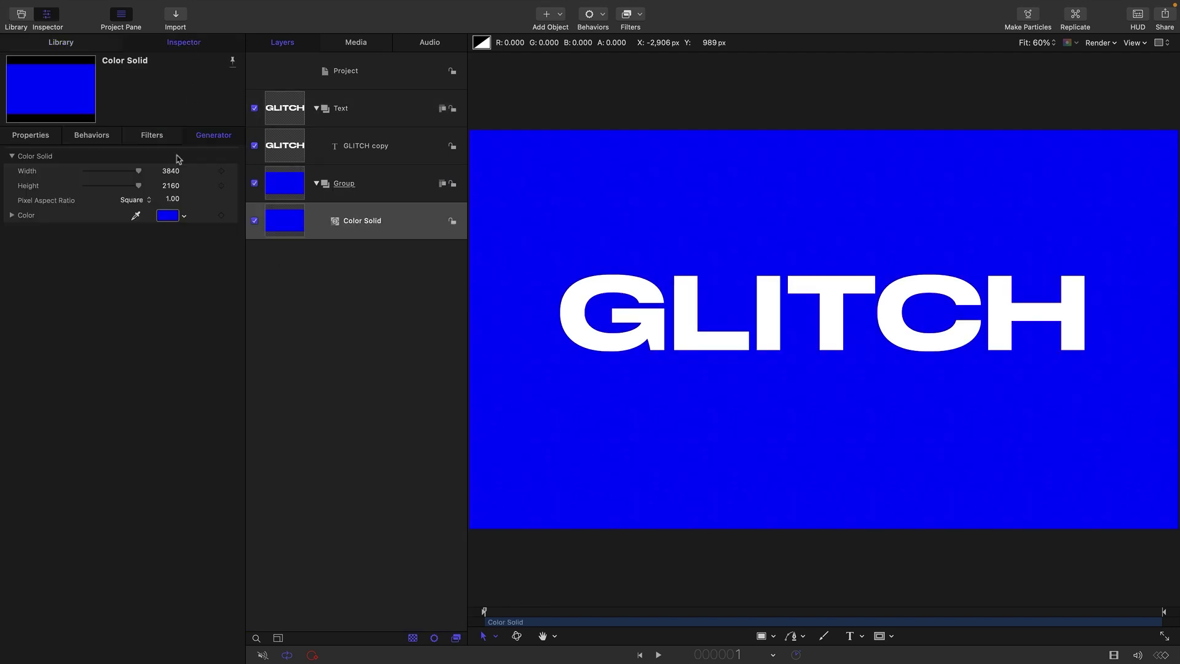
click(167, 216)
click(15, 310)
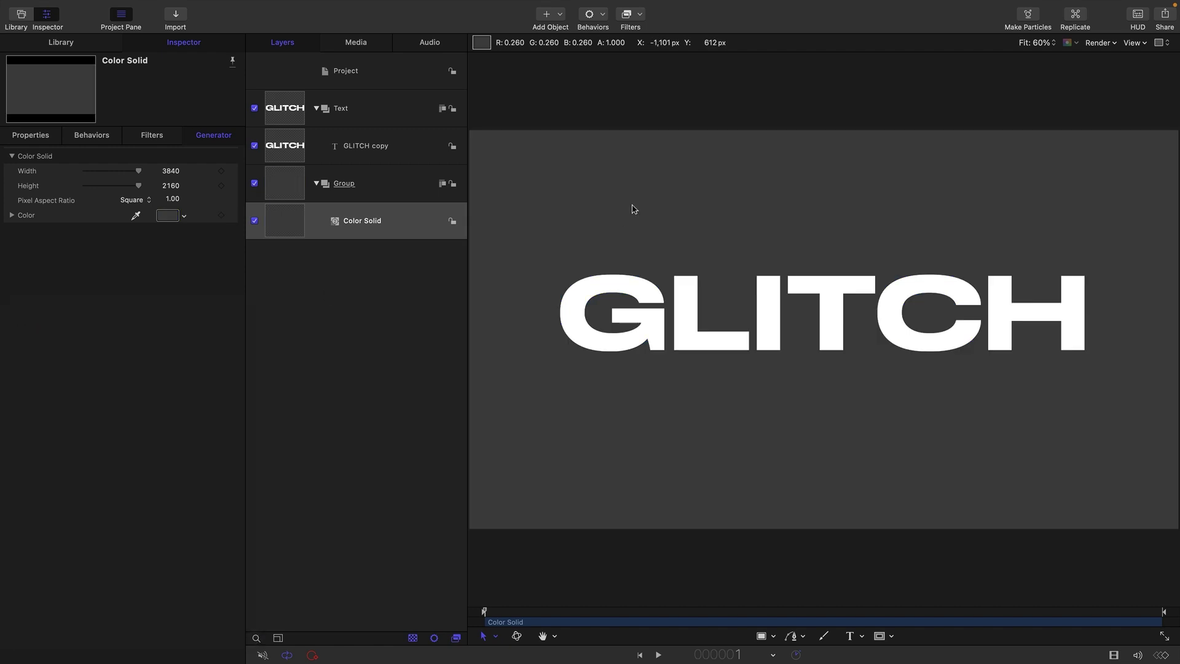
click(559, 14)
mouse_move(586, 151)
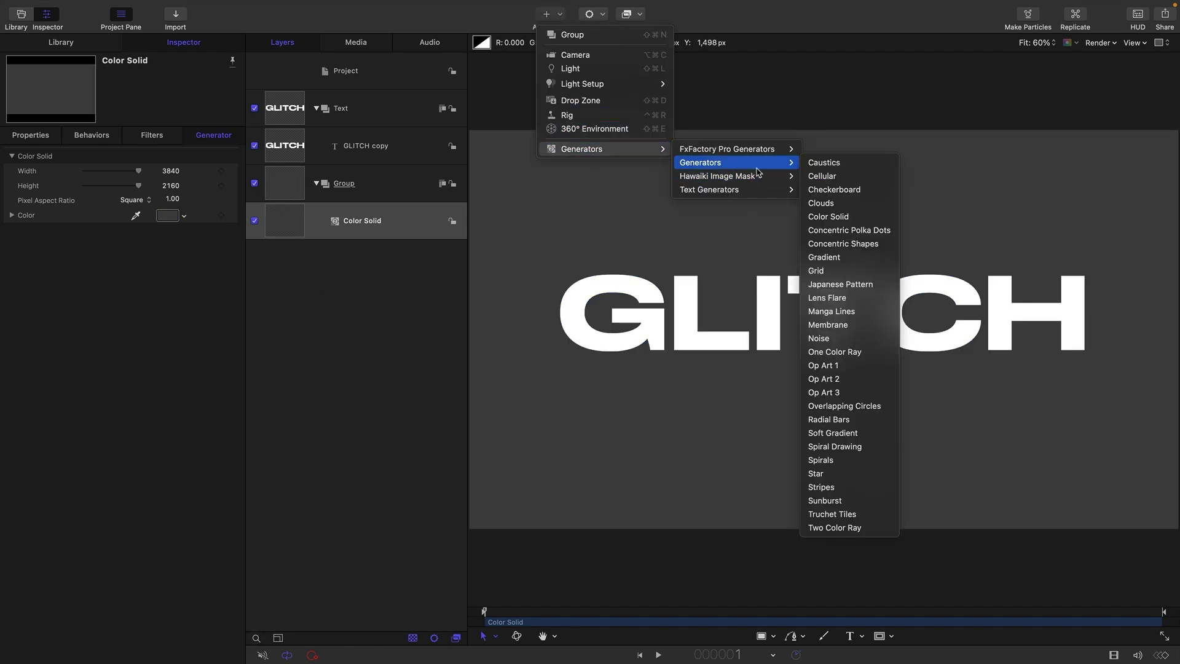
- Add a Noise generator layer and scale it to 350%
click(515, 301)
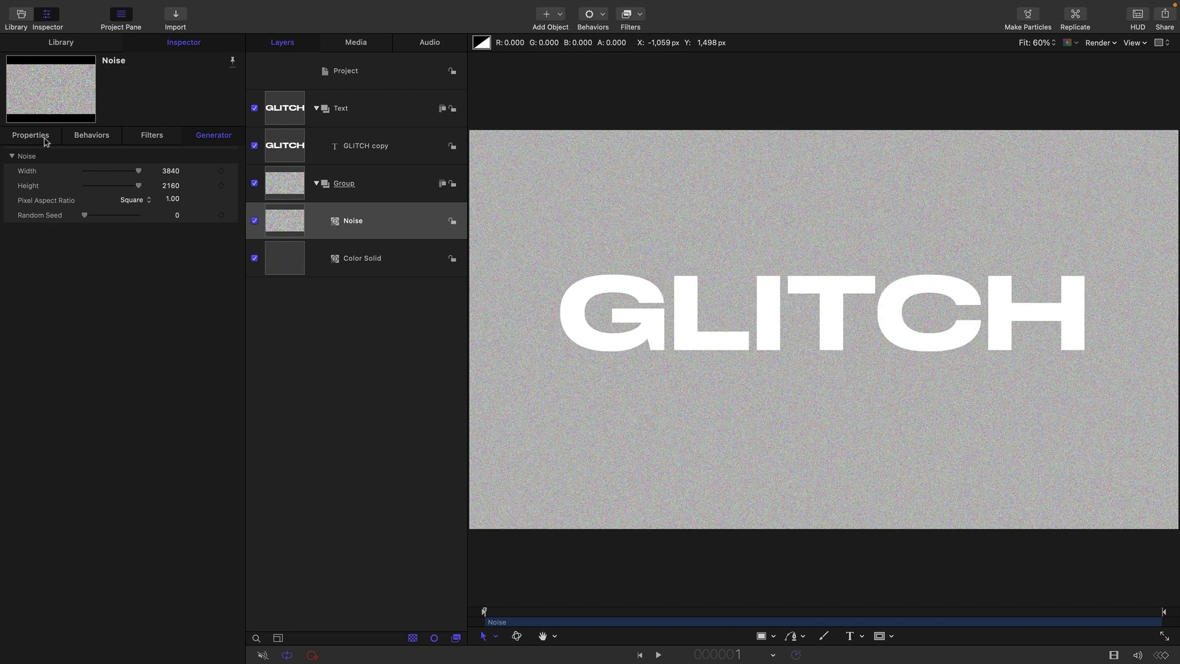
click(34, 136)
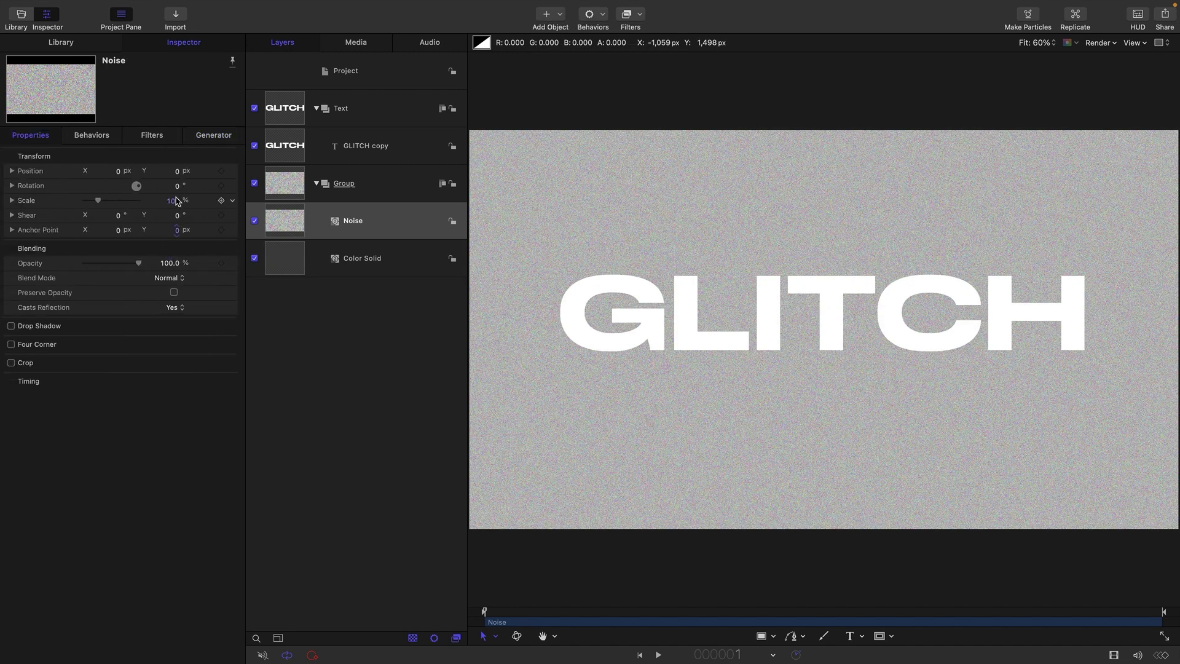
click(176, 197)
text(350)
key(Return)
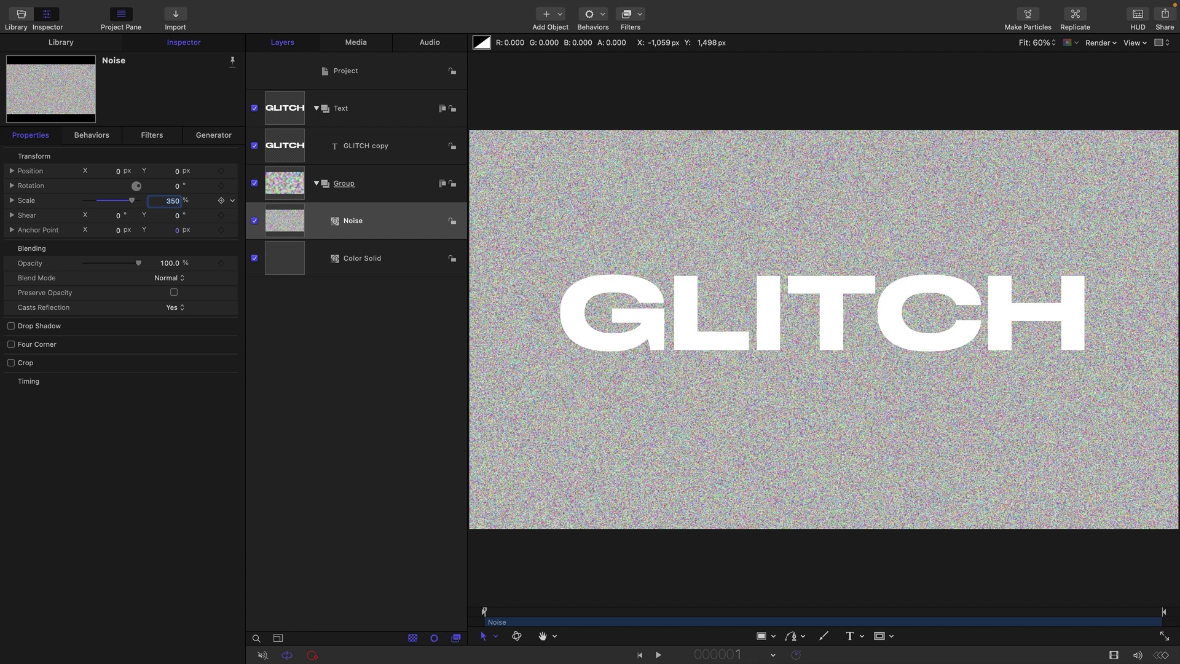
- Fully desaturate the noise with a Hue/Saturation filter at Saturation -1
click(642, 18)
mouse_move(651, 75)
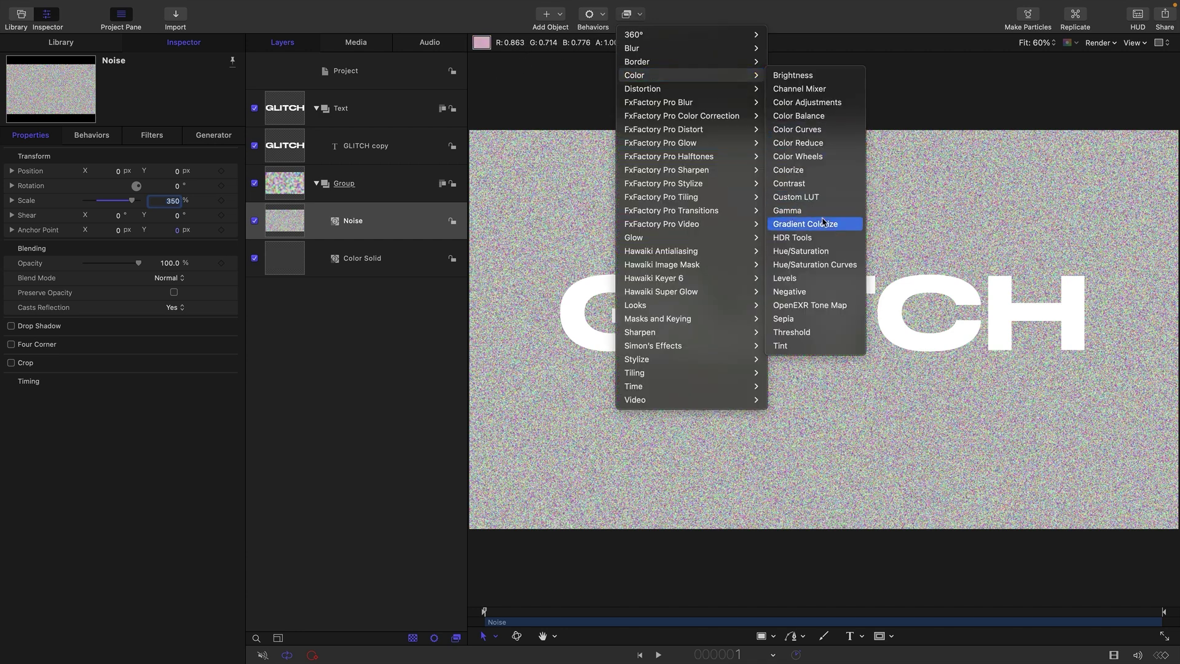
click(819, 251)
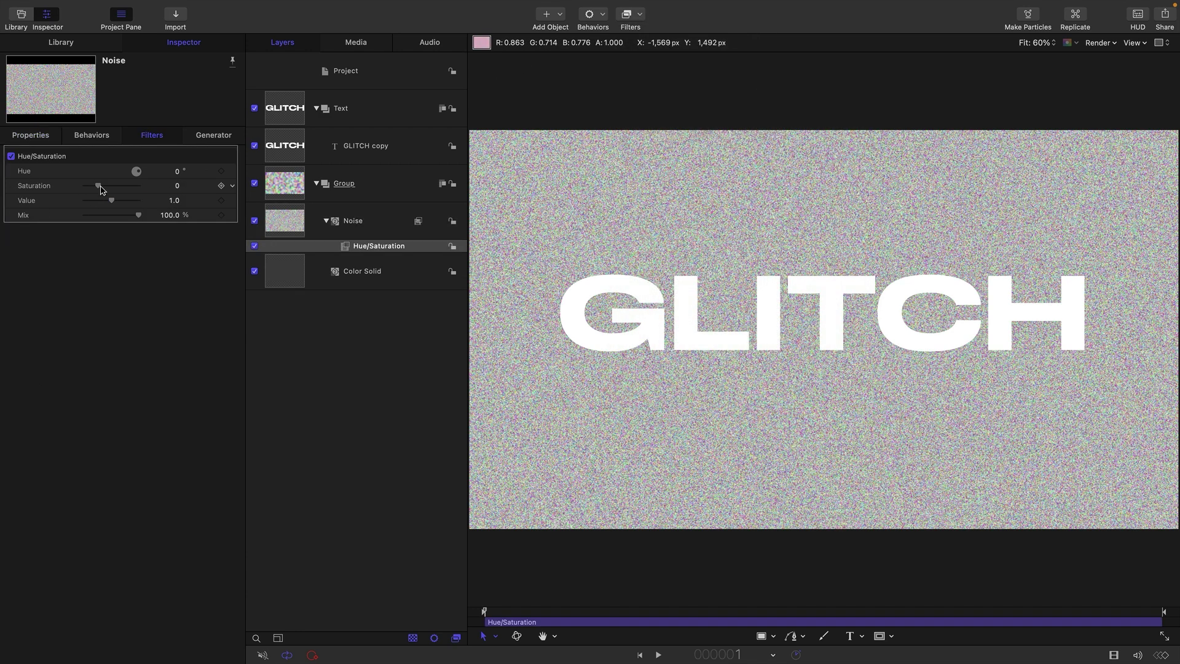
drag(98, 187, 23, 187)
- Set the Noise layer's blend mode to Multiply
click(282, 235)
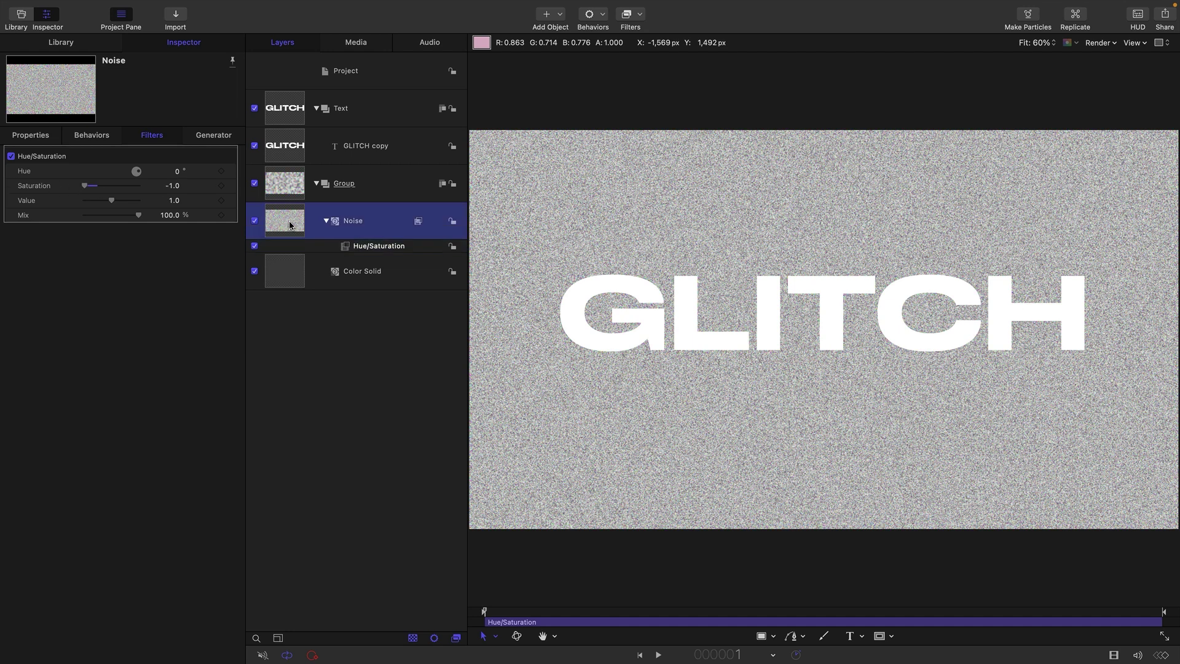
click(31, 135)
click(175, 277)
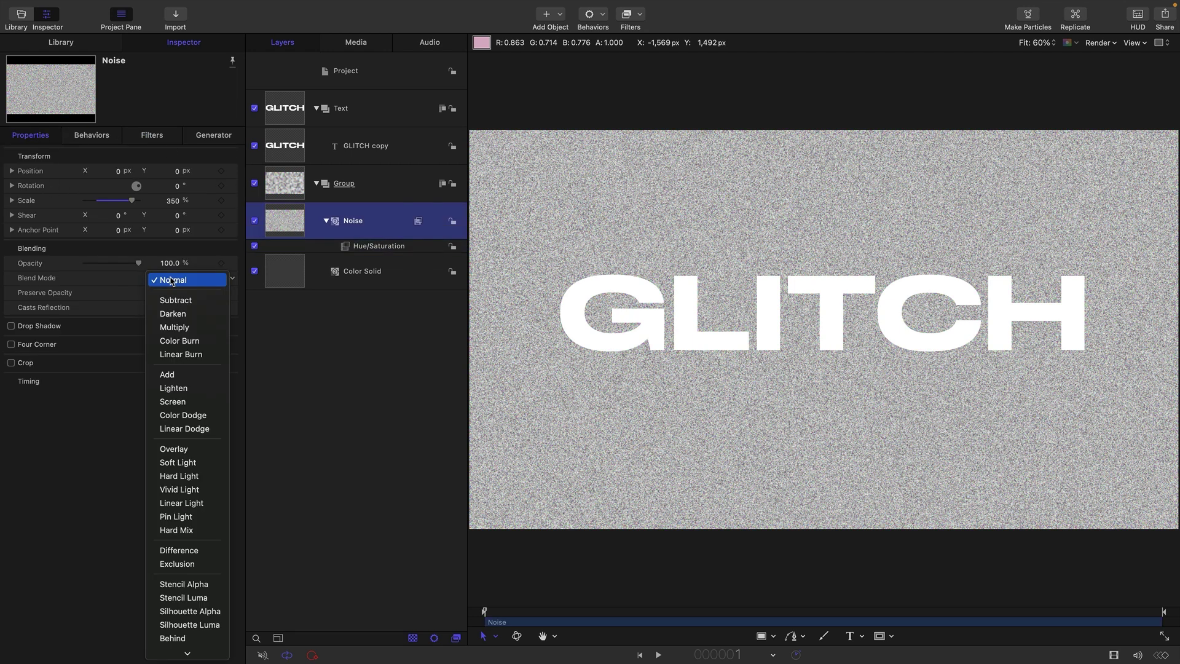
click(174, 327)
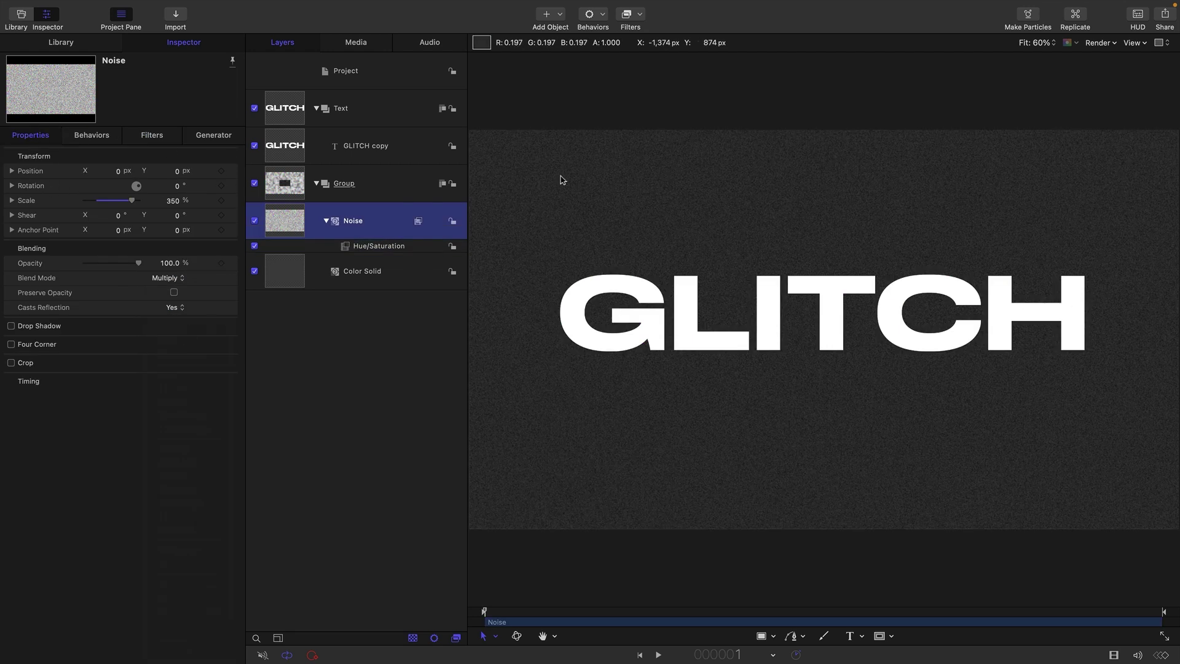
- Add a Stylize > Vignette filter to the background group
click(294, 196)
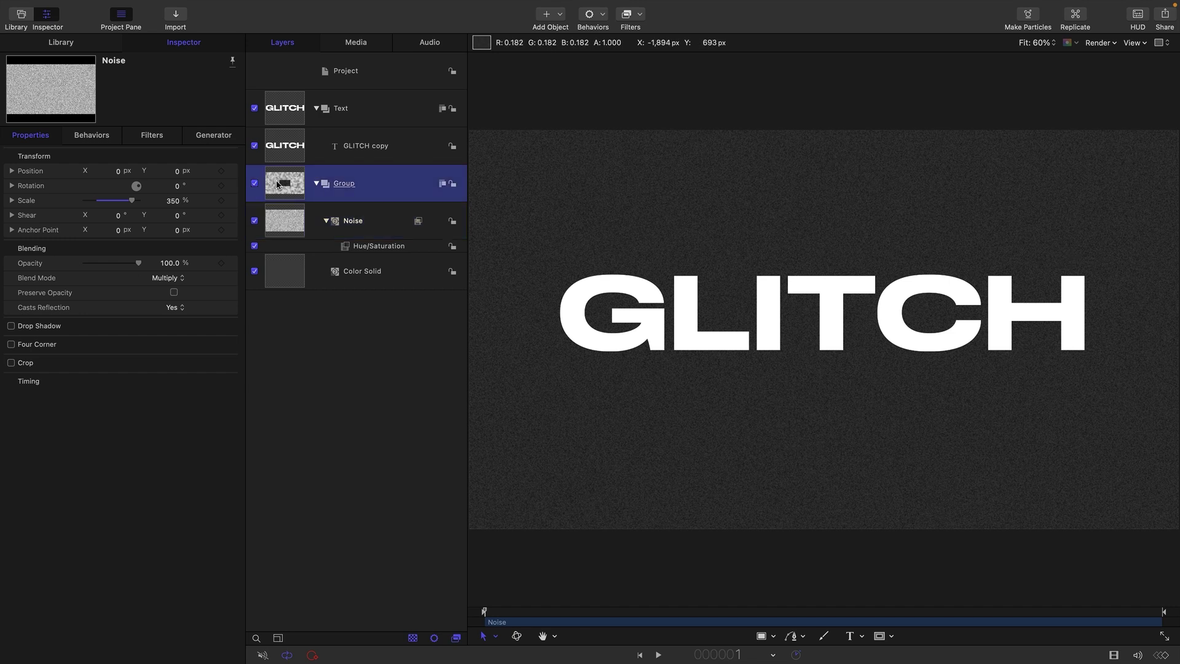
click(641, 15)
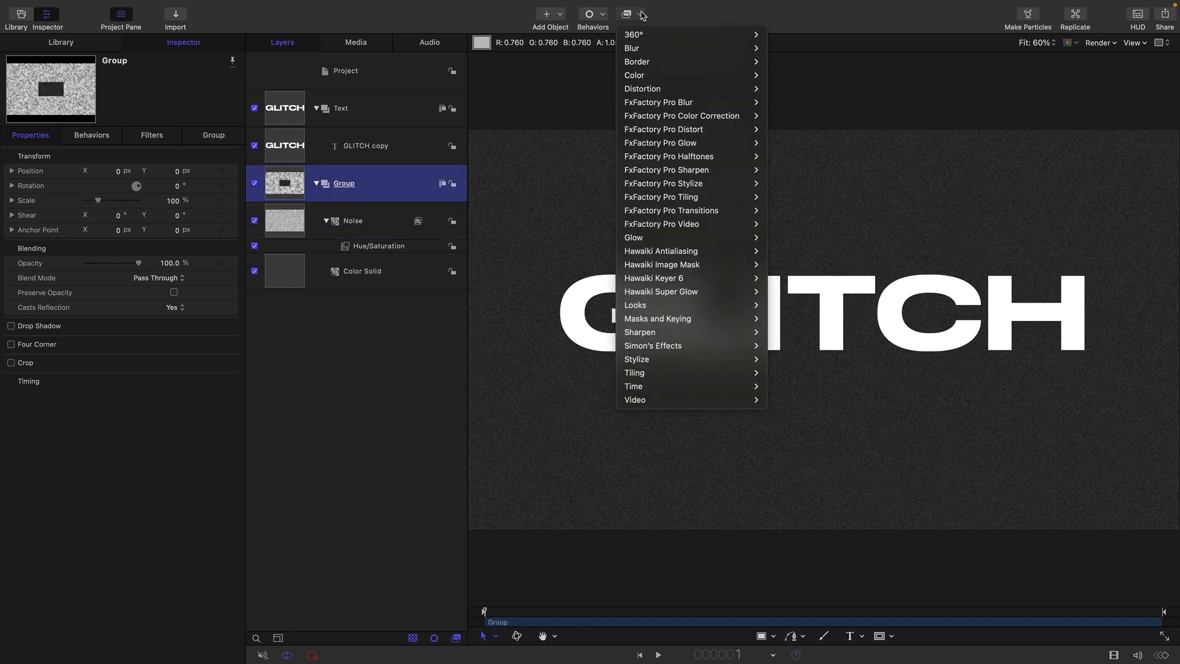
mouse_move(669, 360)
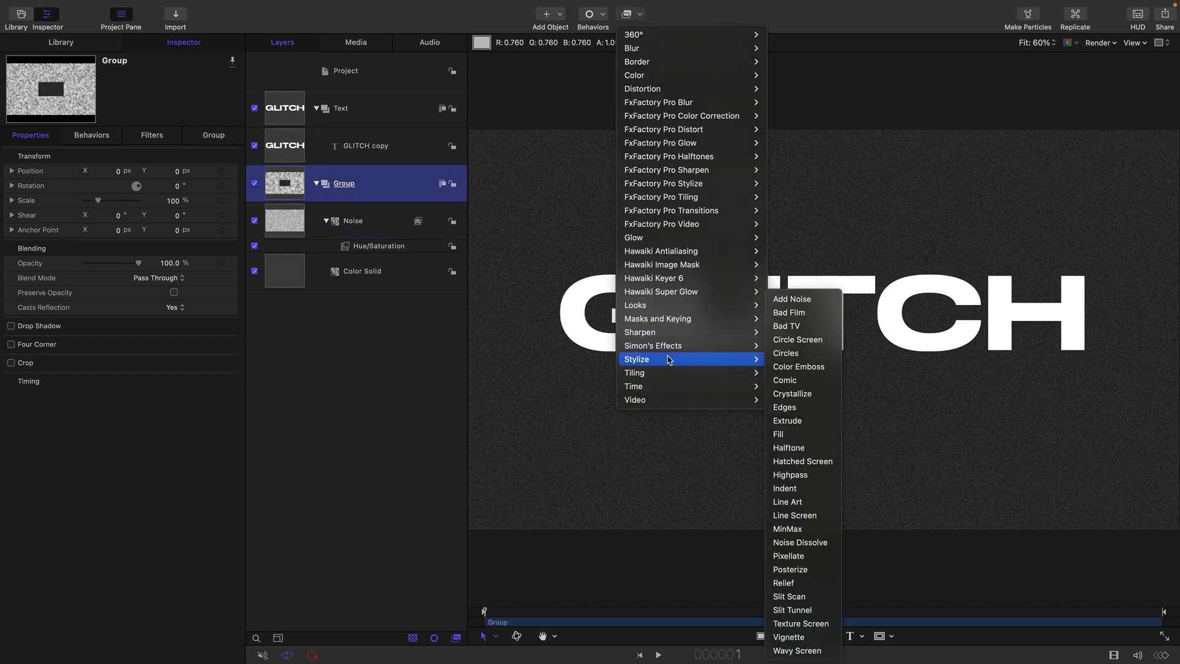
click(789, 637)
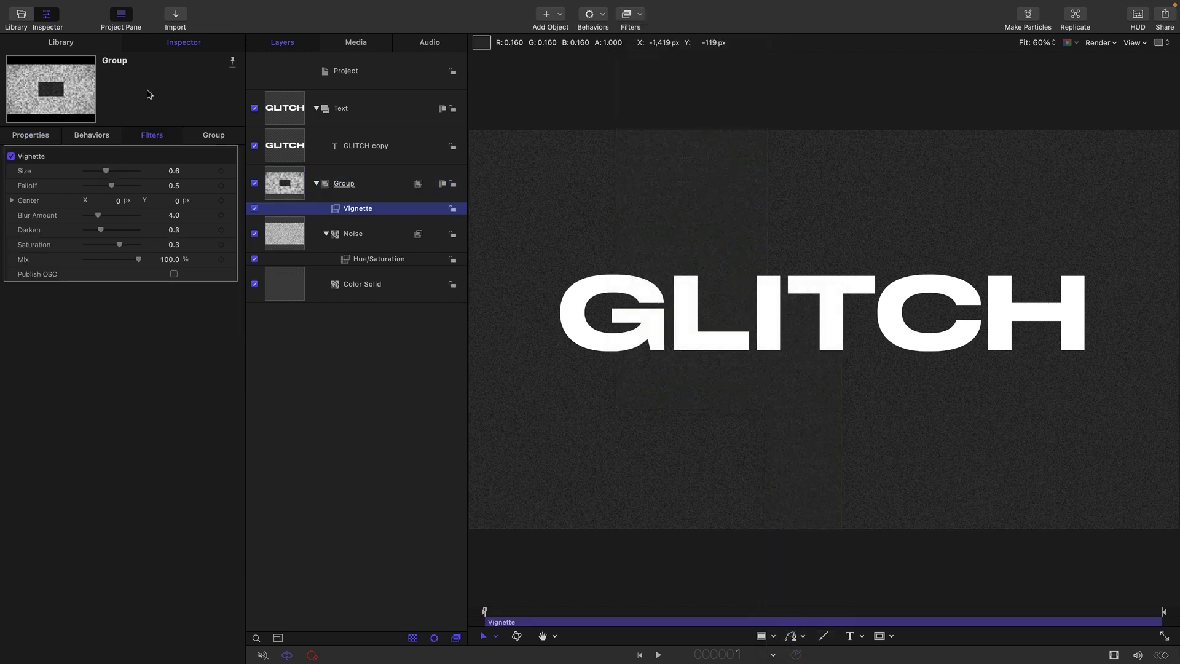
- Give the background group a fixed 3840×2160 resolution
click(295, 189)
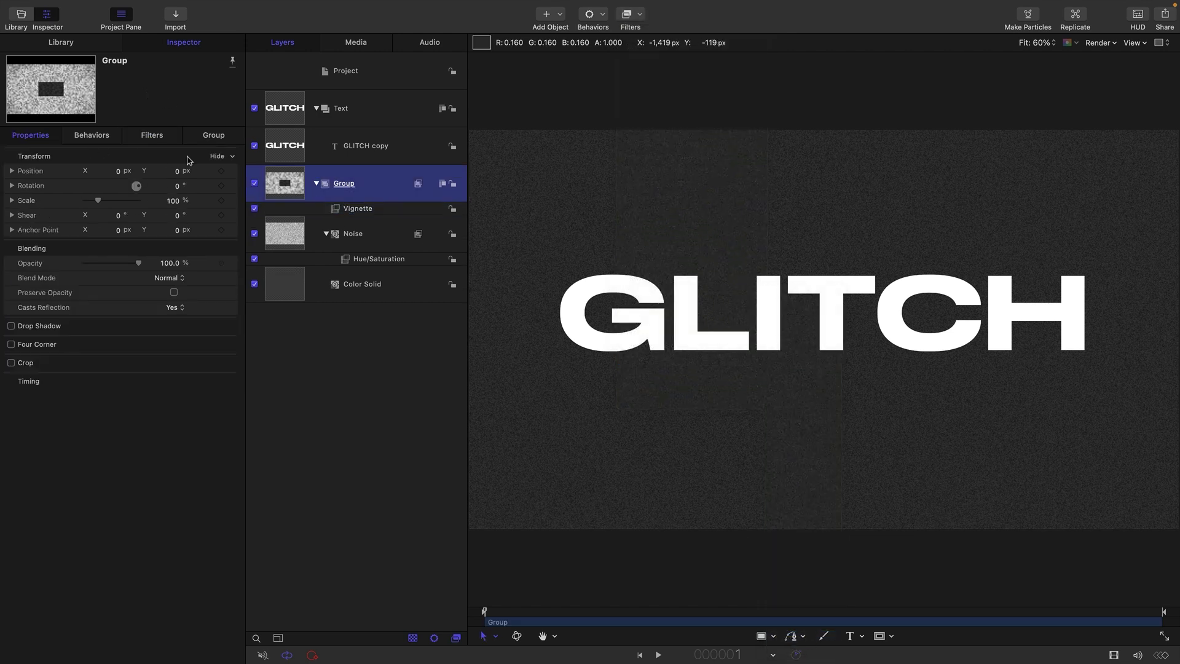
click(210, 141)
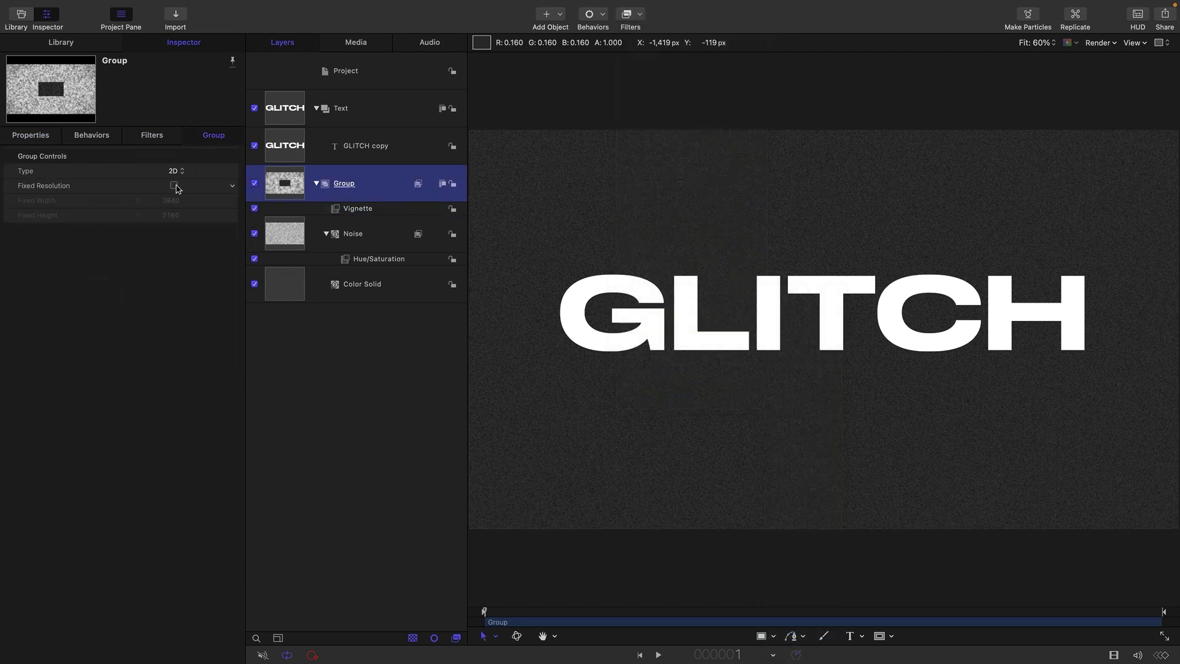
click(175, 185)
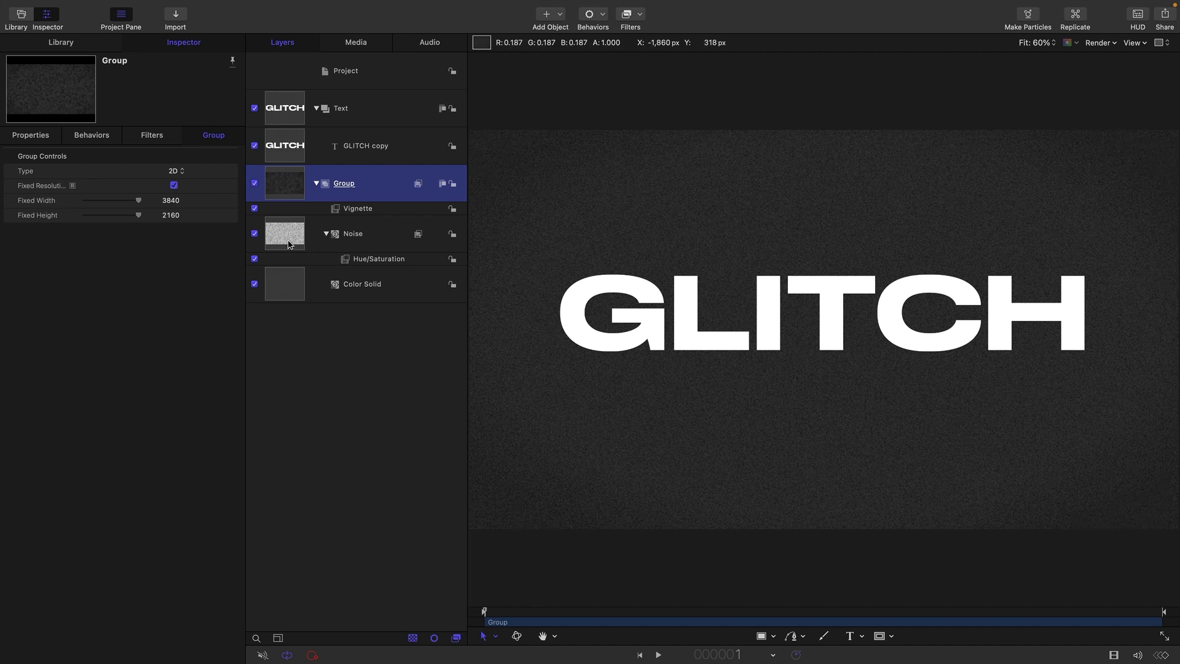
- Create a new top group named A containing a Cellular generator
click(376, 81)
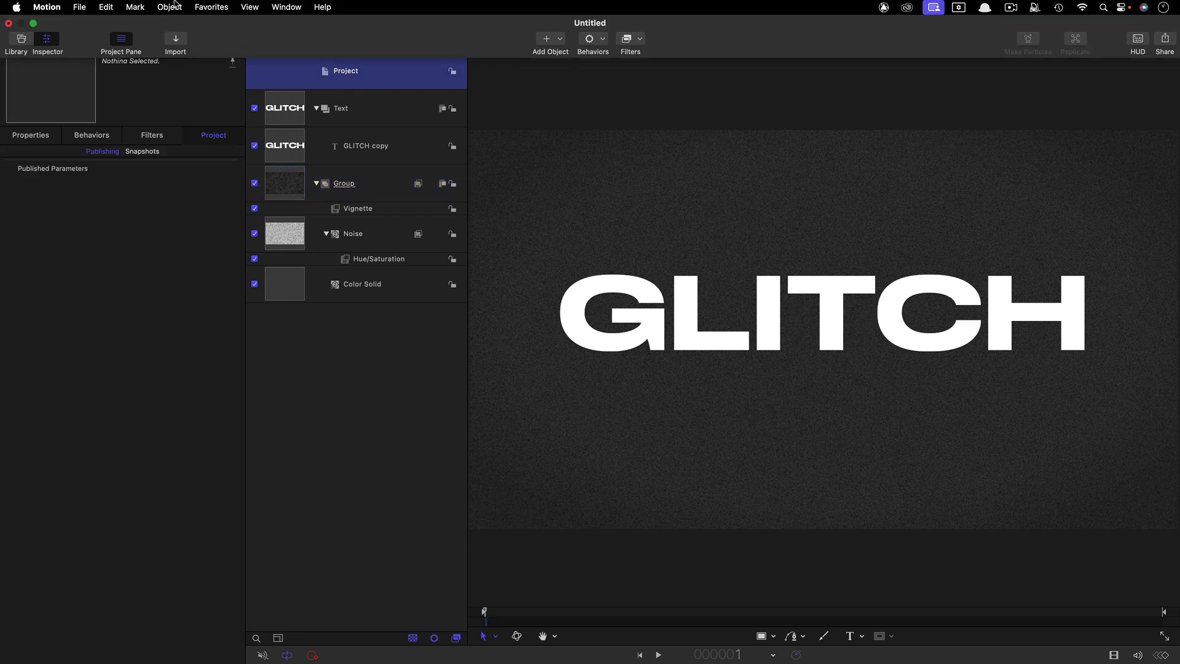
click(170, 1)
click(175, 24)
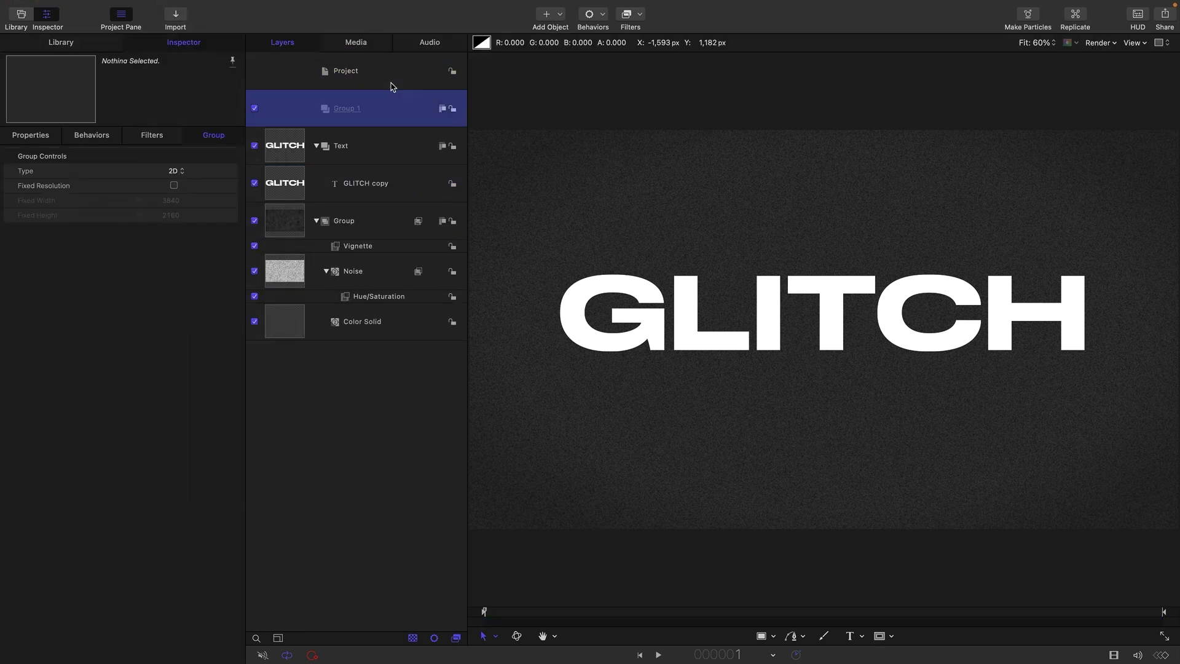
click(561, 14)
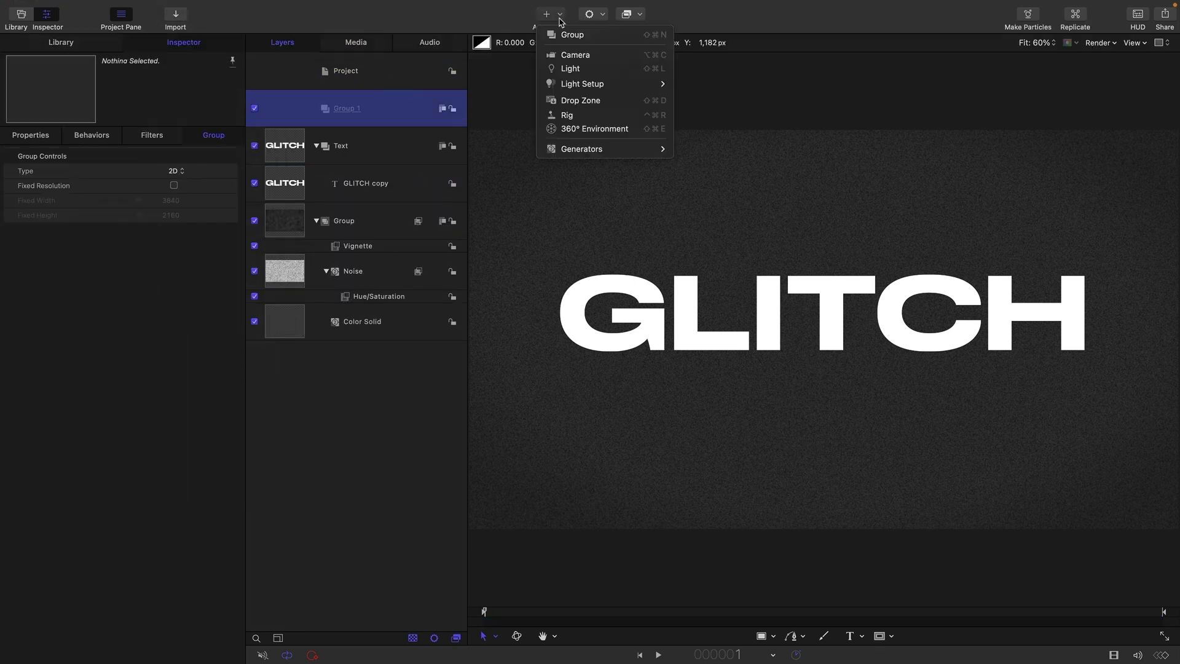
mouse_move(578, 152)
mouse_move(719, 169)
click(851, 180)
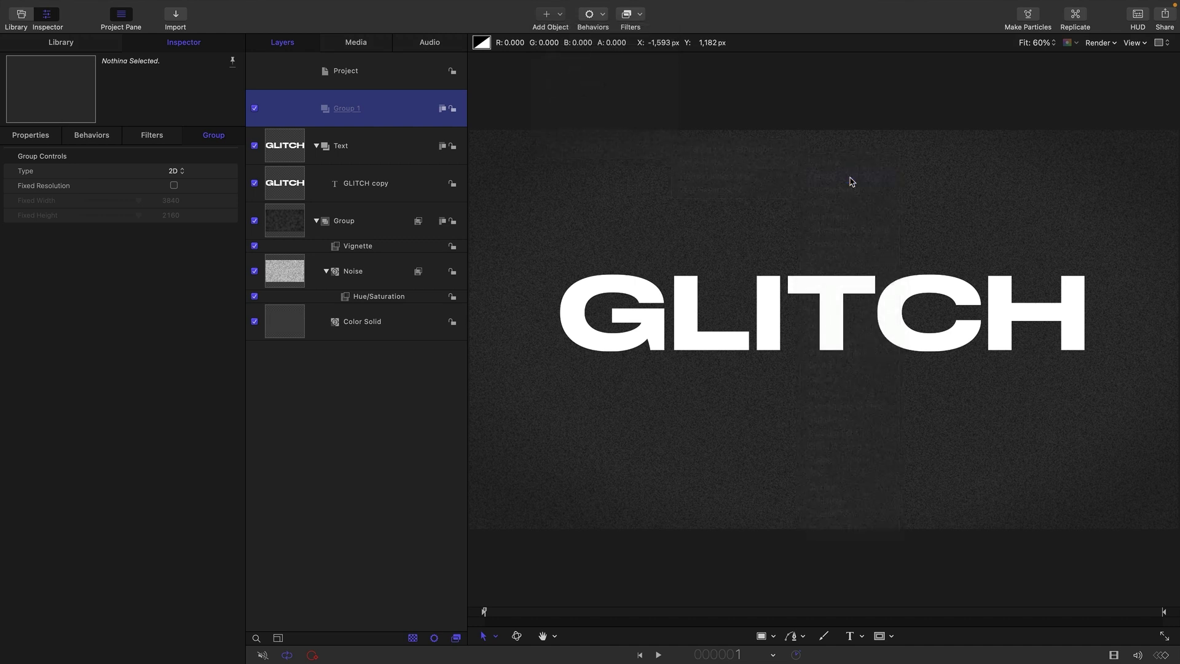
double_click(376, 109)
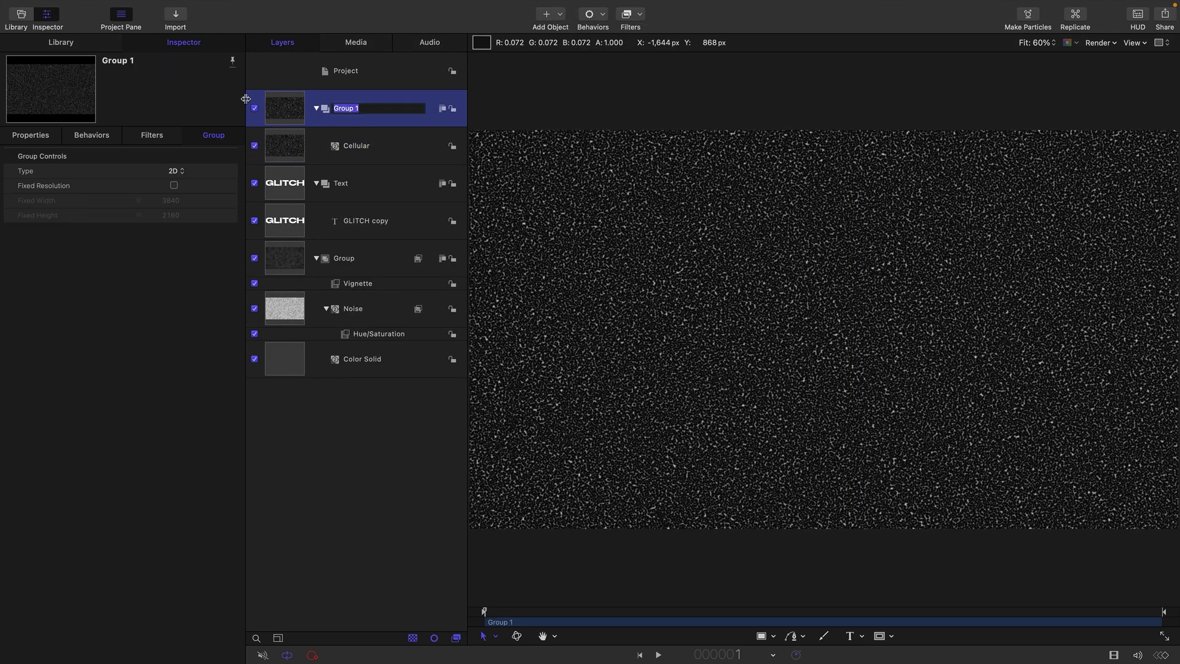
text(A)
key(Return)
- Image-mask the Cellular layer with the Text group and make Text visible again
click(290, 145)
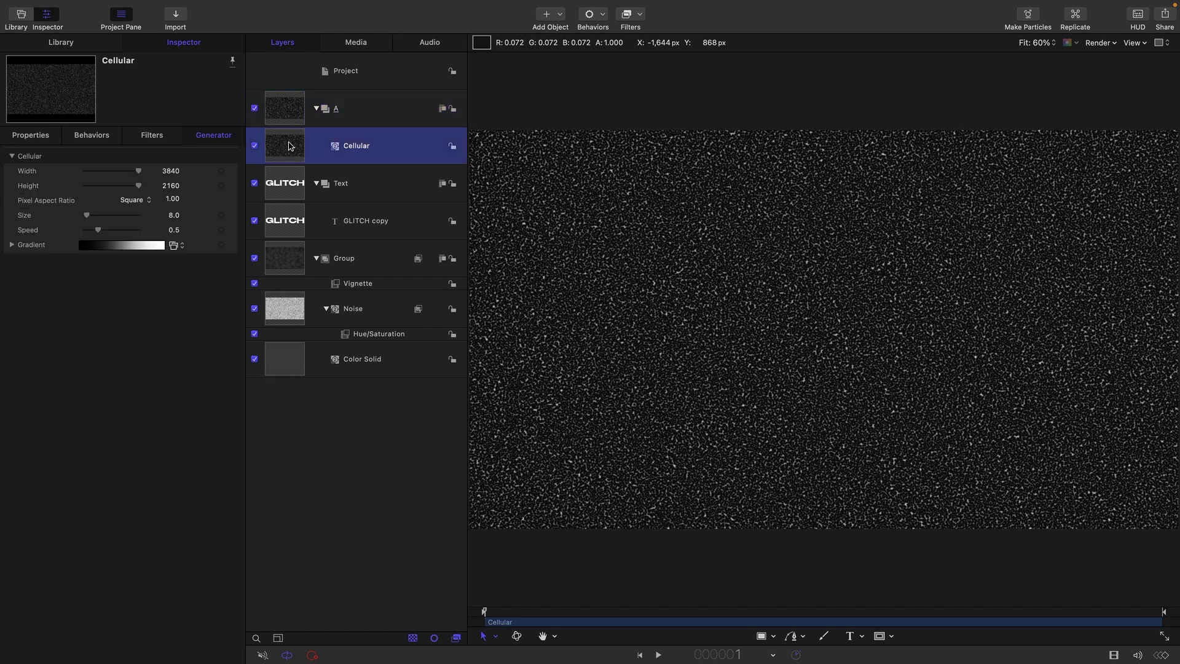
right_click(289, 146)
click(342, 338)
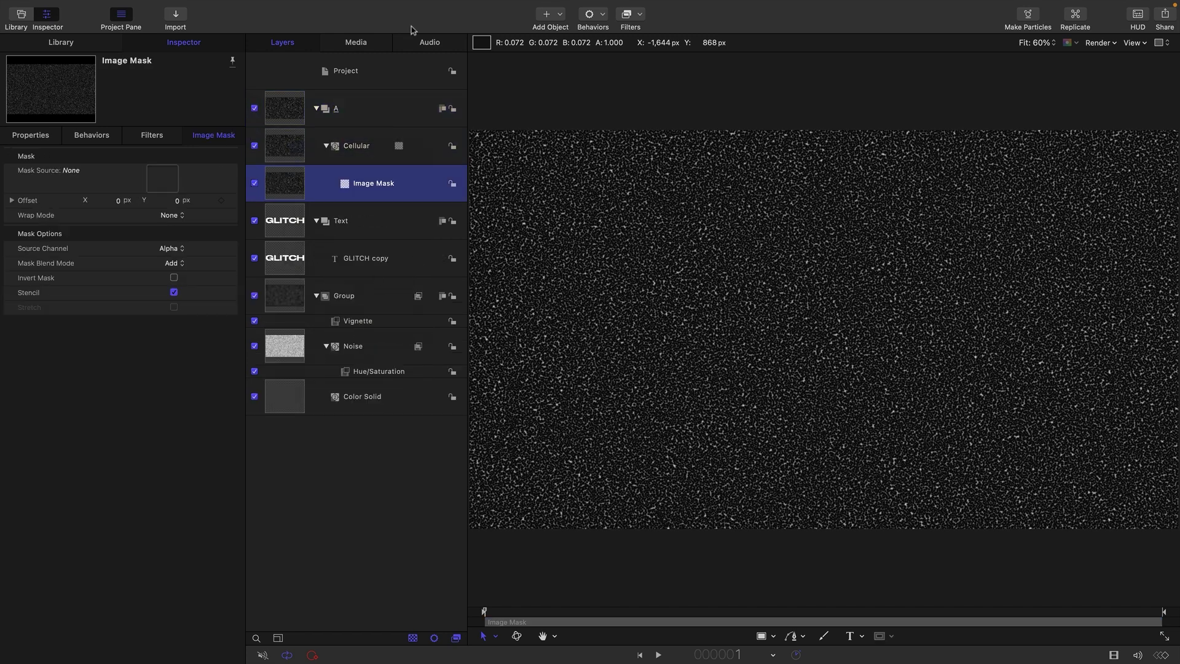
drag(291, 228, 157, 179)
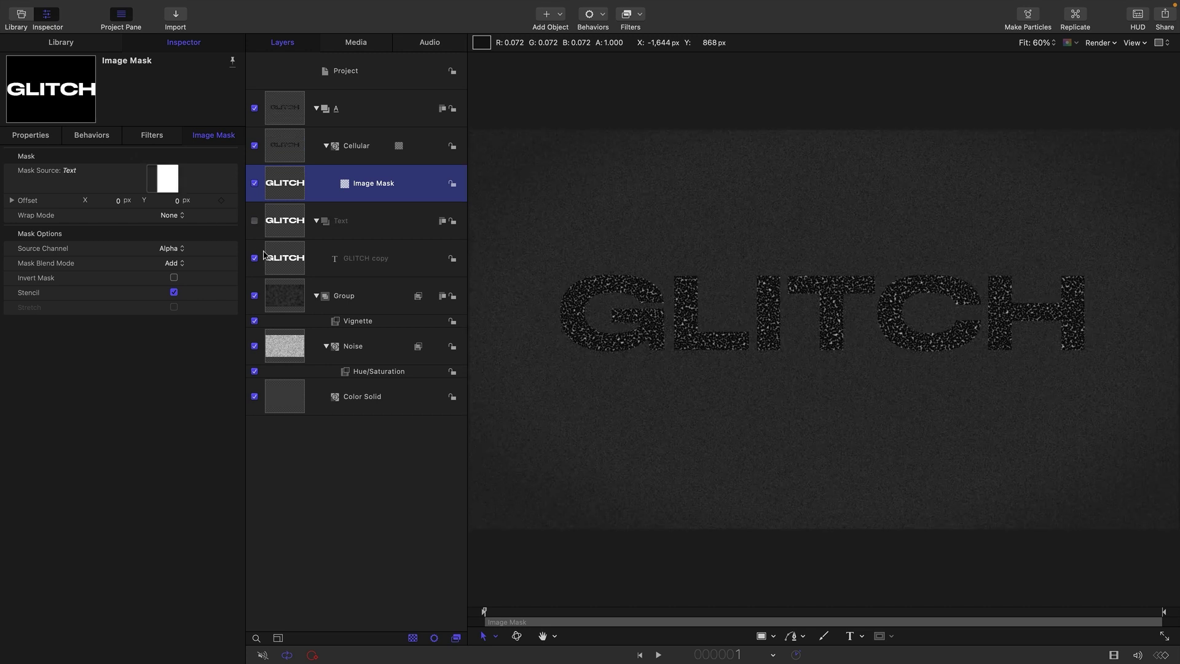
click(255, 221)
click(293, 229)
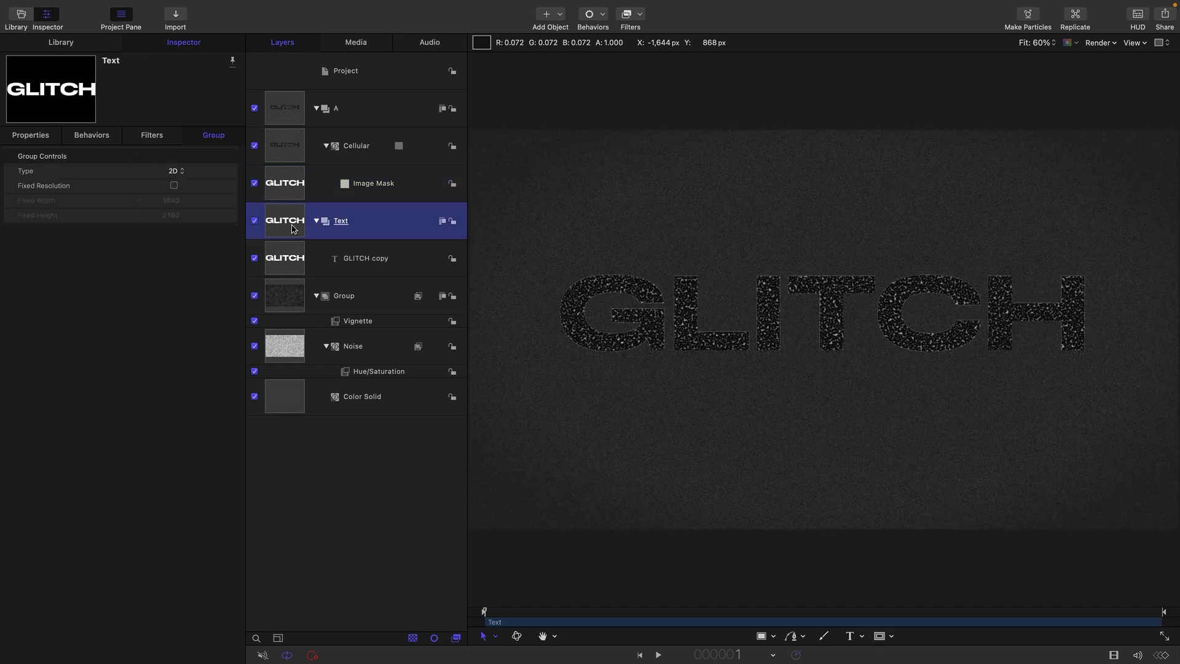
- Bring the Text group to the top, hide it, and set Cellular speed to 0.75
key(super+shift+bracketright)
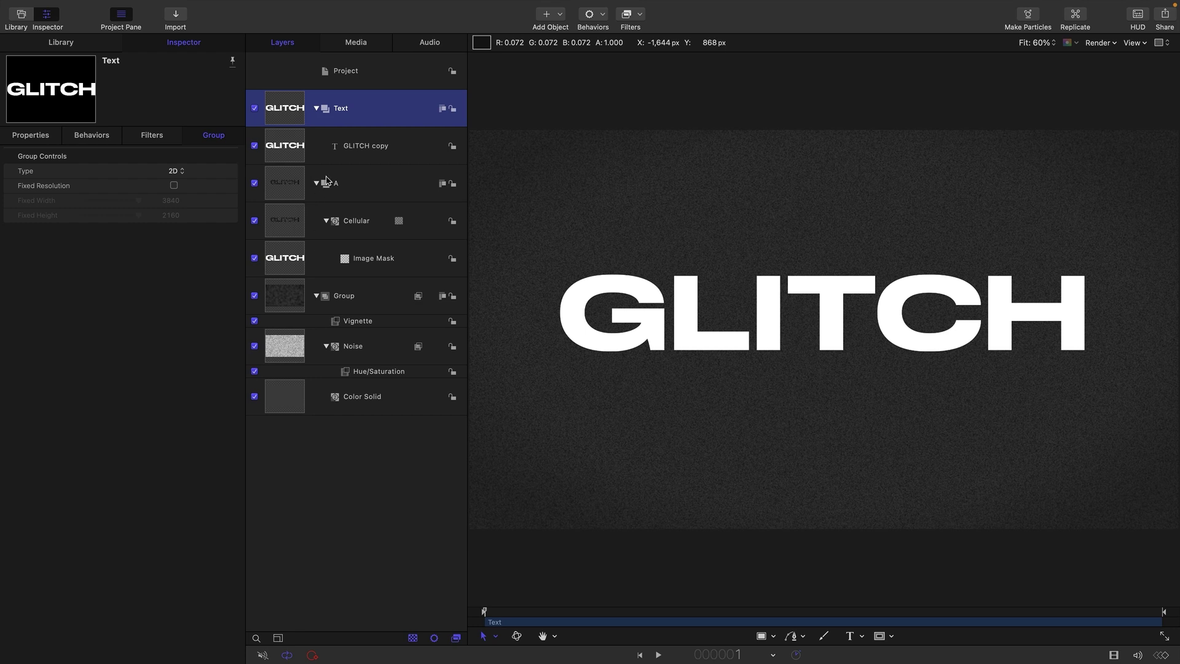
click(254, 109)
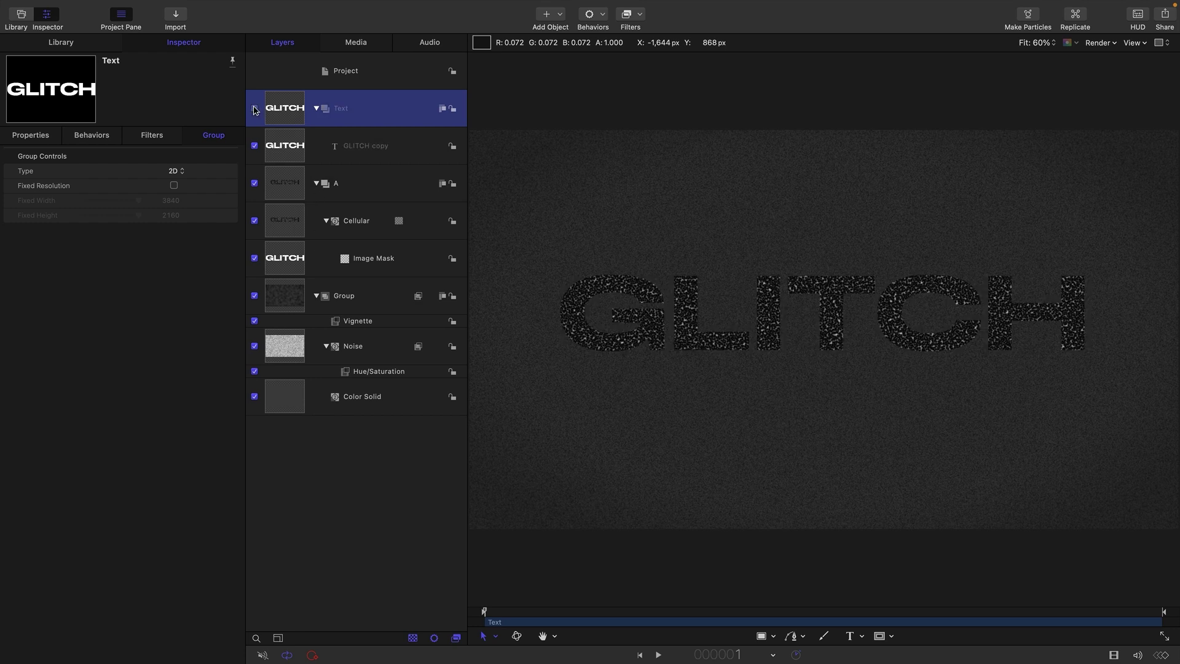
click(286, 224)
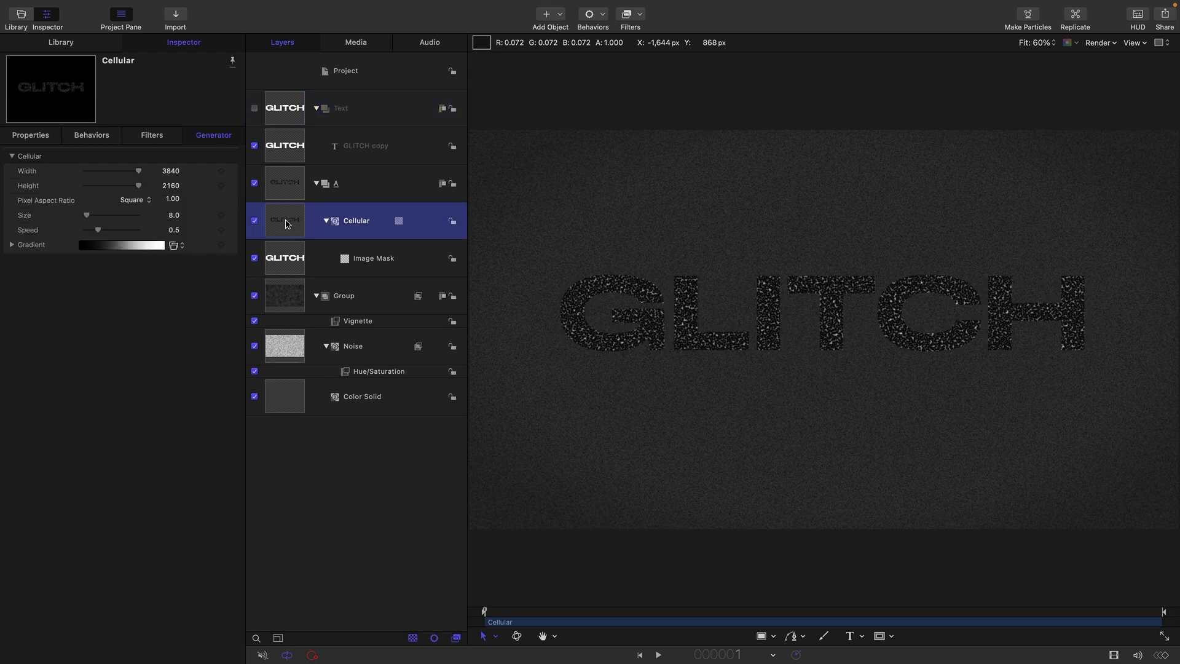
click(176, 232)
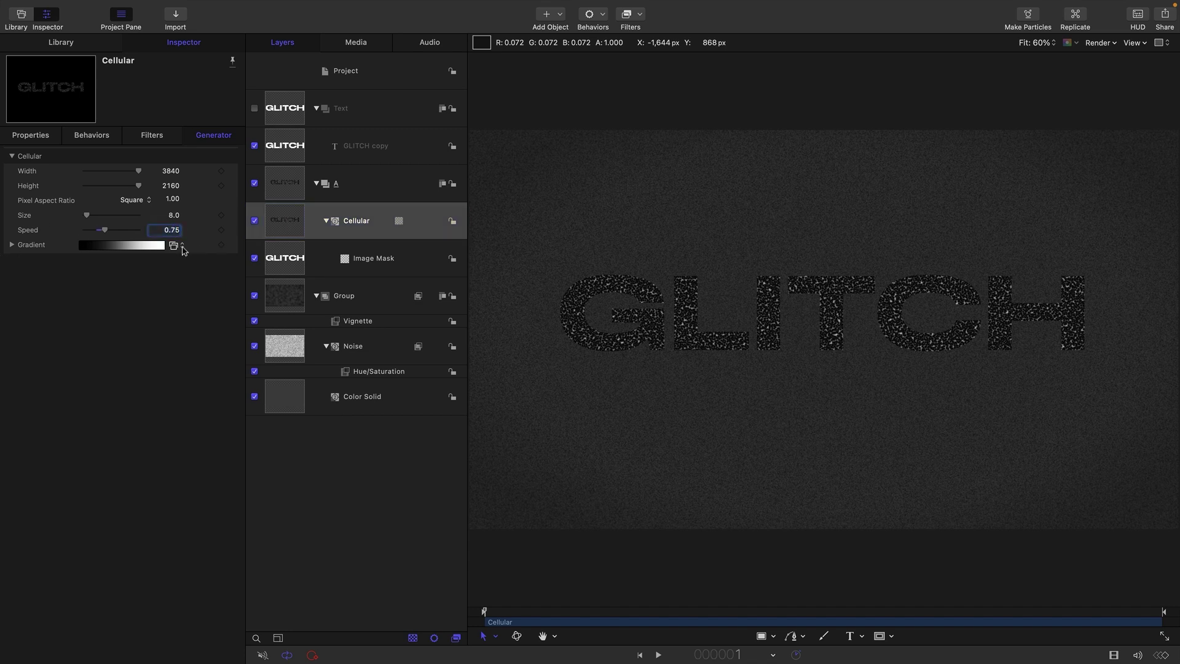
key(Return)
- Add a Pixellate filter to the masked text with scale 50
click(642, 16)
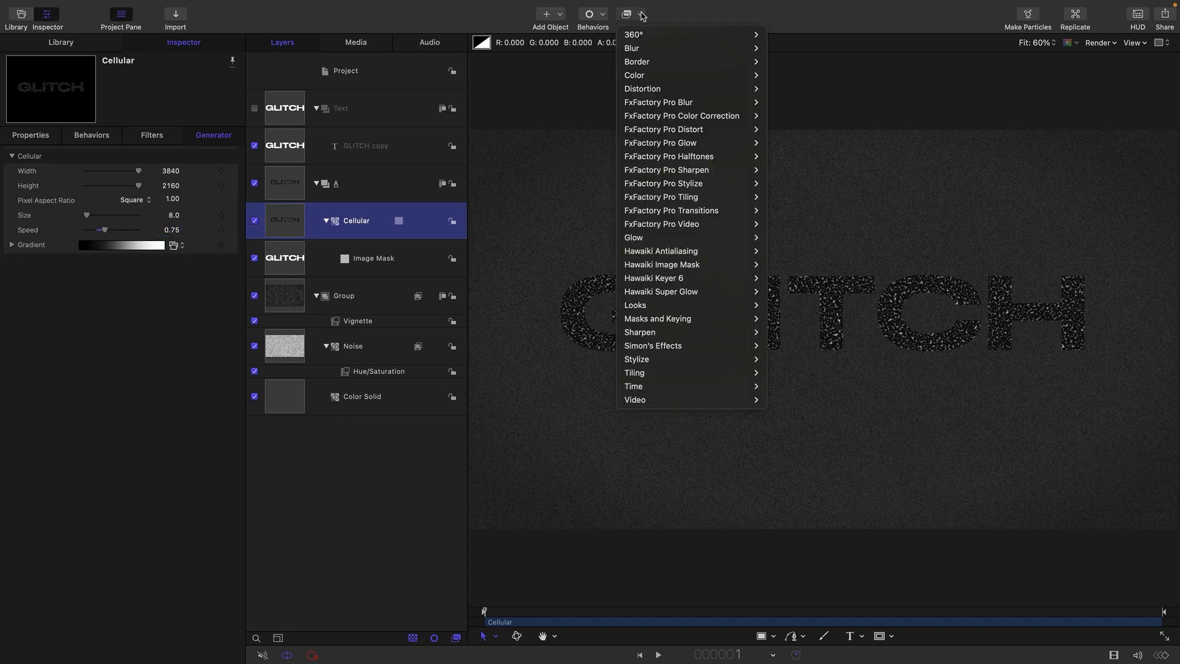
mouse_move(661, 359)
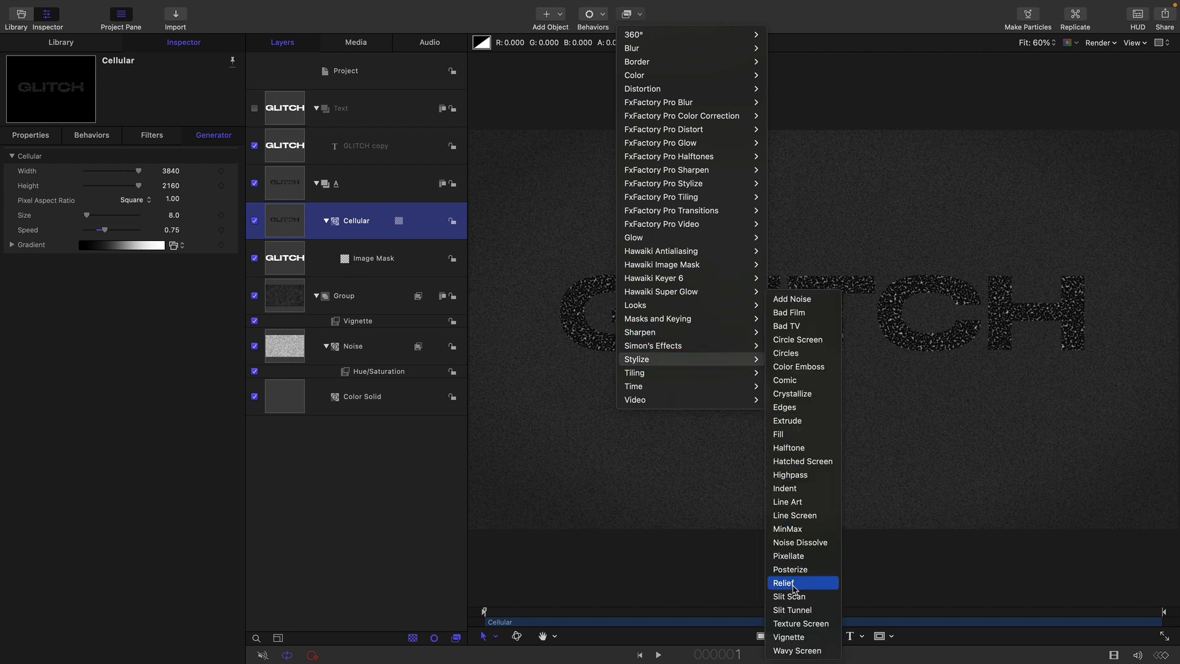
click(789, 555)
click(174, 185)
text(50)
key(Return)
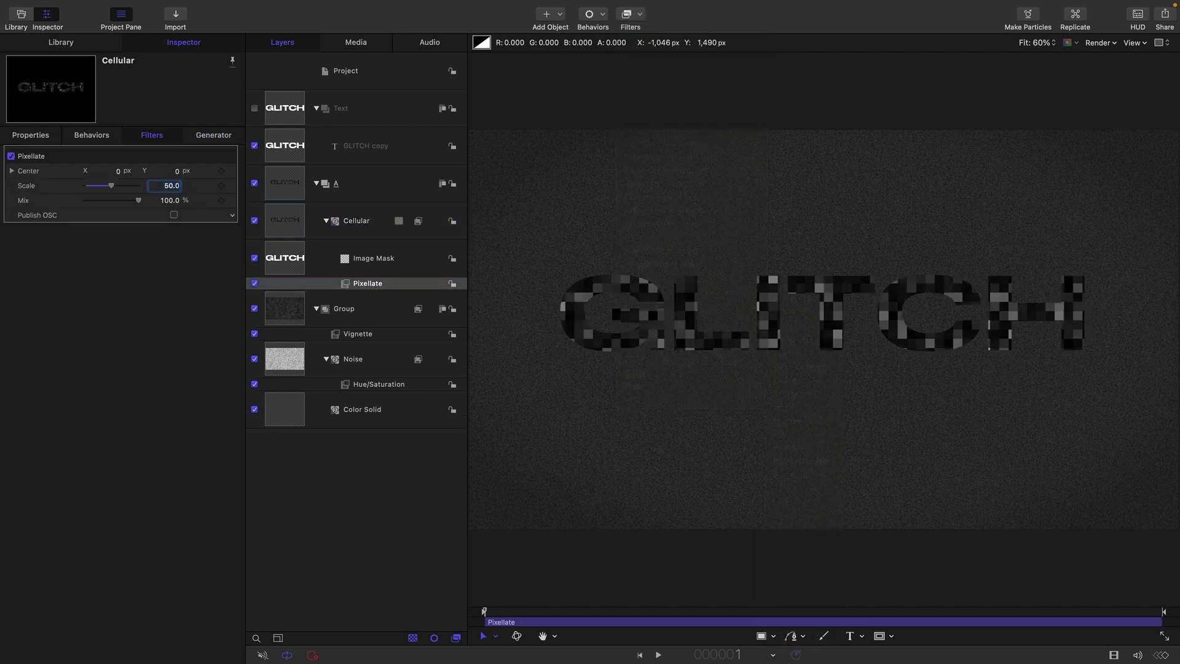
- Add a Stylize > Relief filter to group A
click(287, 188)
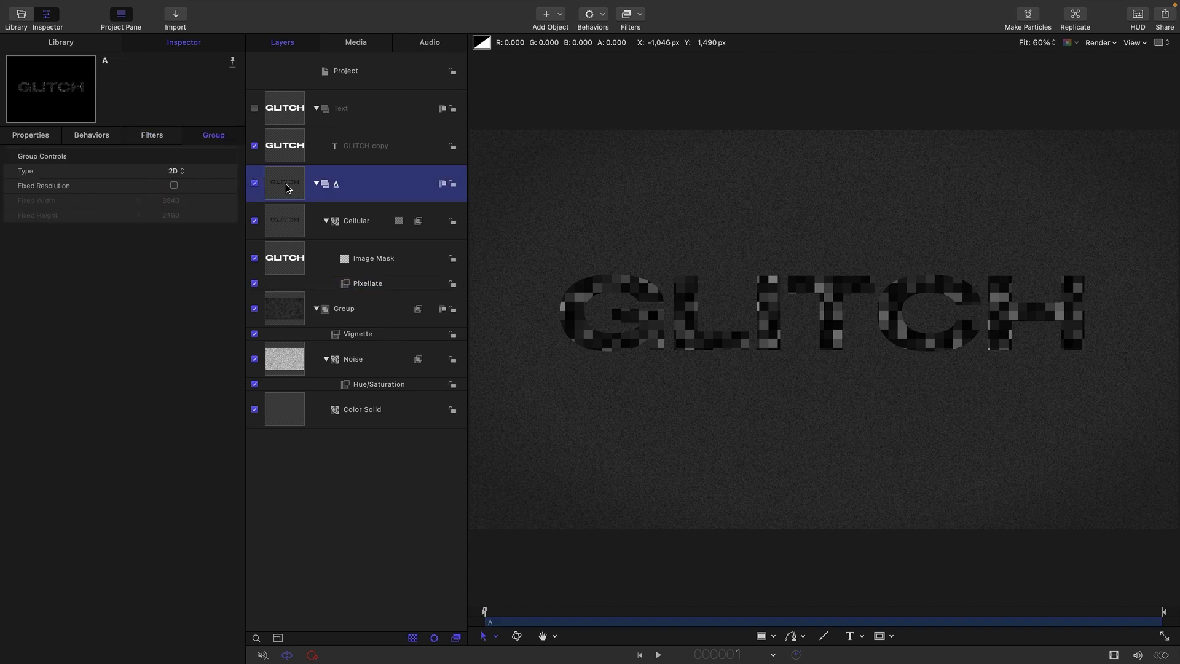
click(641, 17)
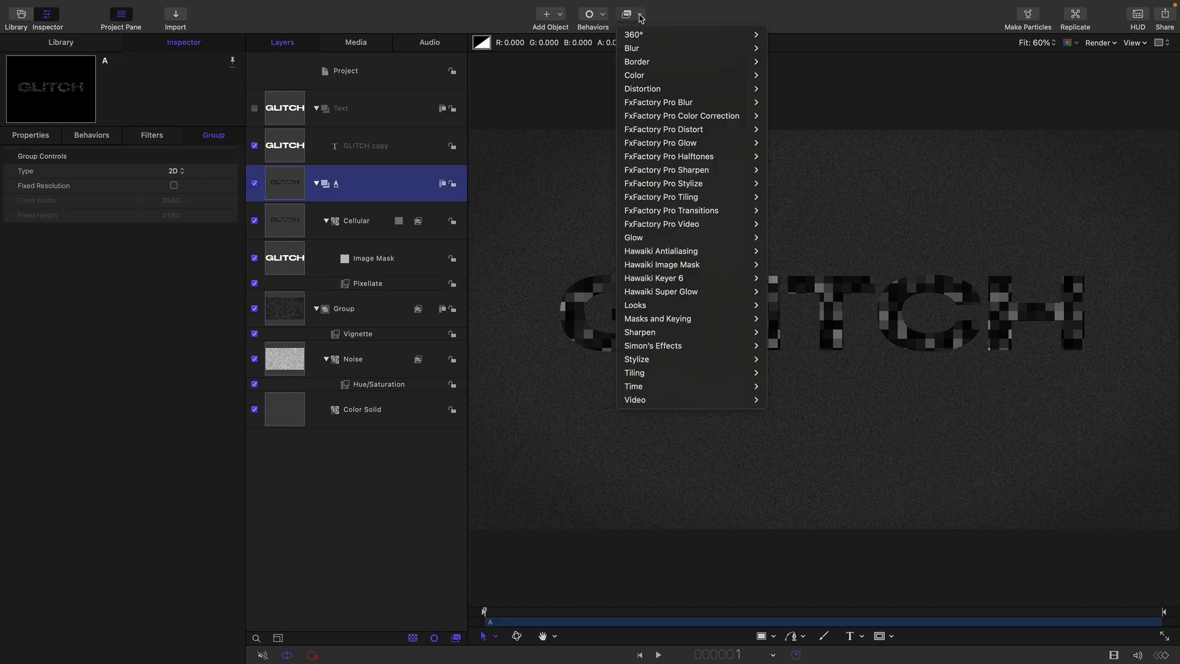
mouse_move(713, 362)
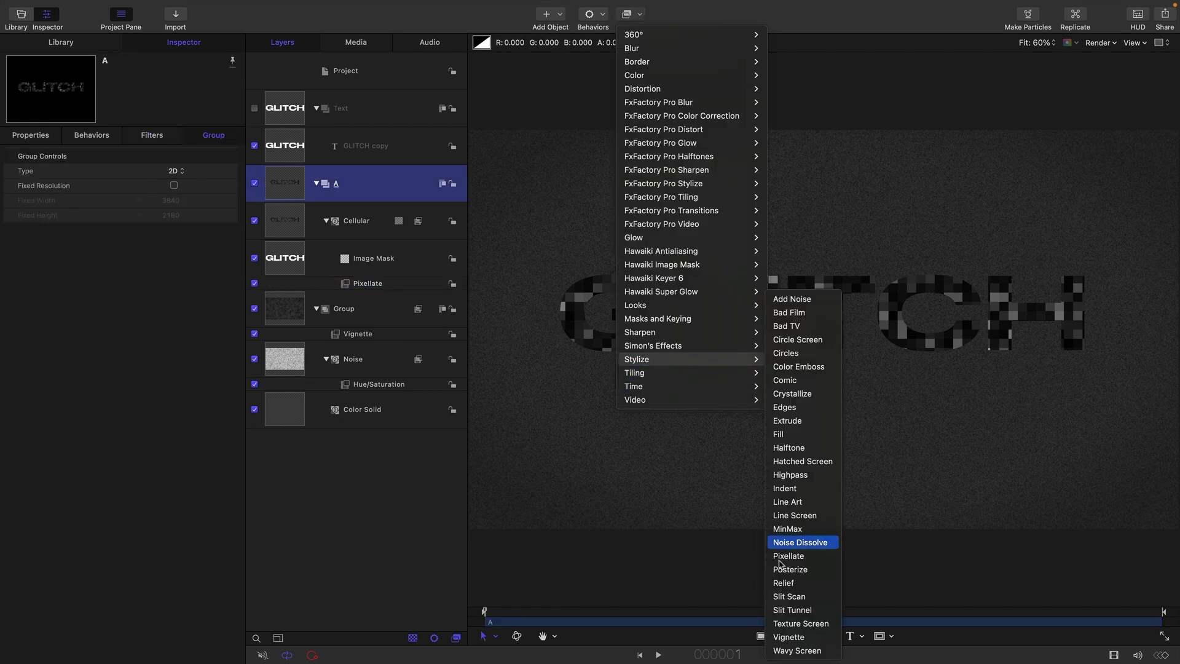
click(793, 582)
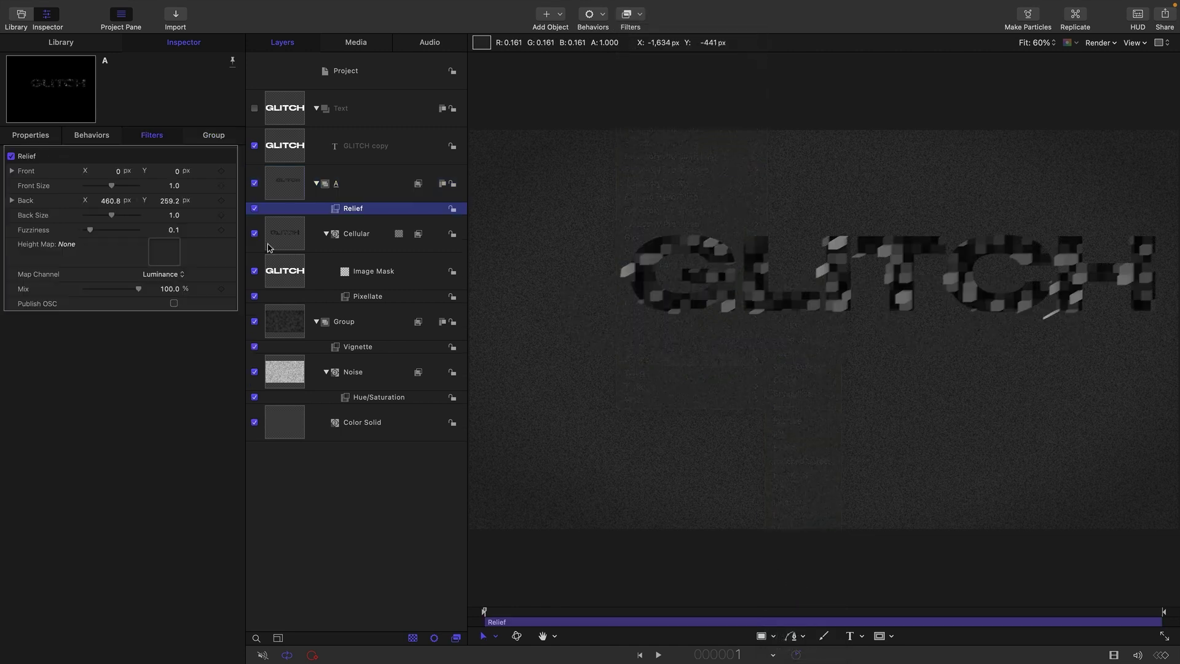
- Set the Relief back offset to 0, 0 and front Y to -307.87
click(110, 201)
text(0)
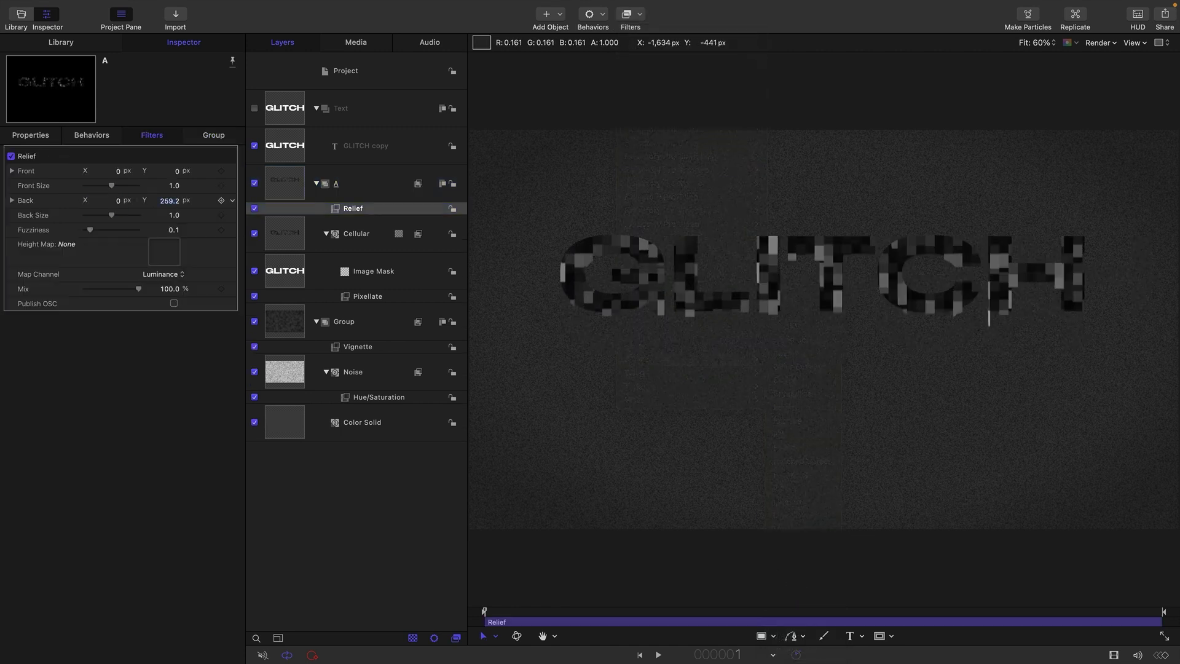
key(Tab)
text(0)
drag(174, 170, 172, 178)
click(166, 171)
text(-54)
key(Escape)
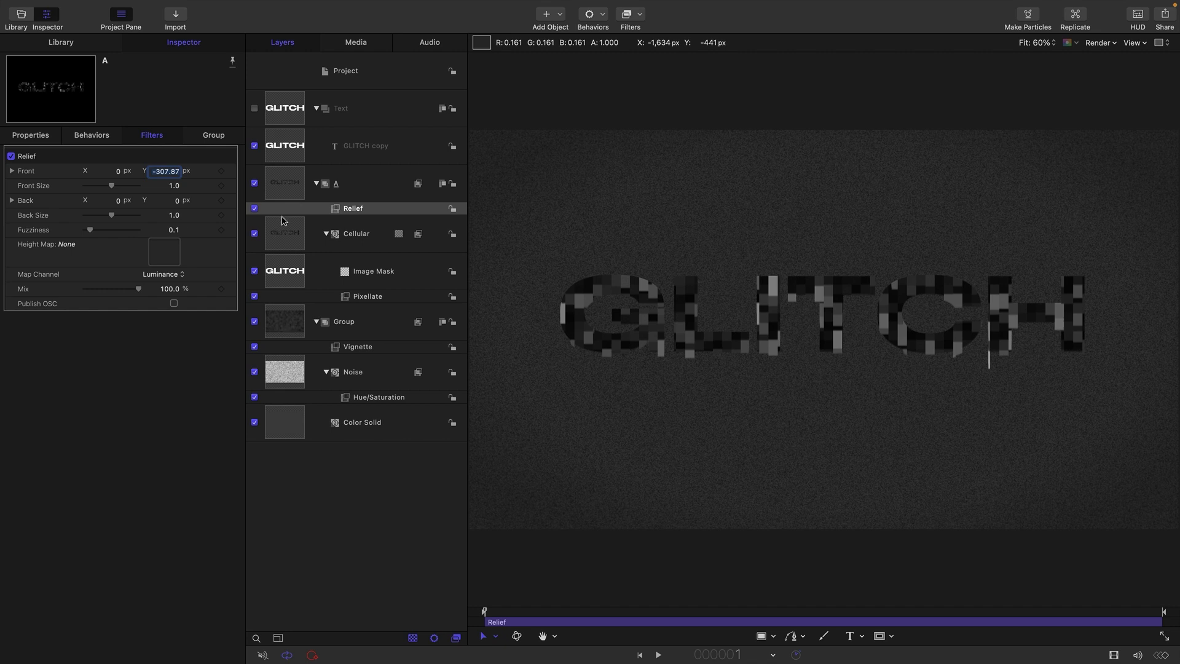
- Make the Text group visible and apply the Grayscale gradient preset to the Cellular generator
click(284, 234)
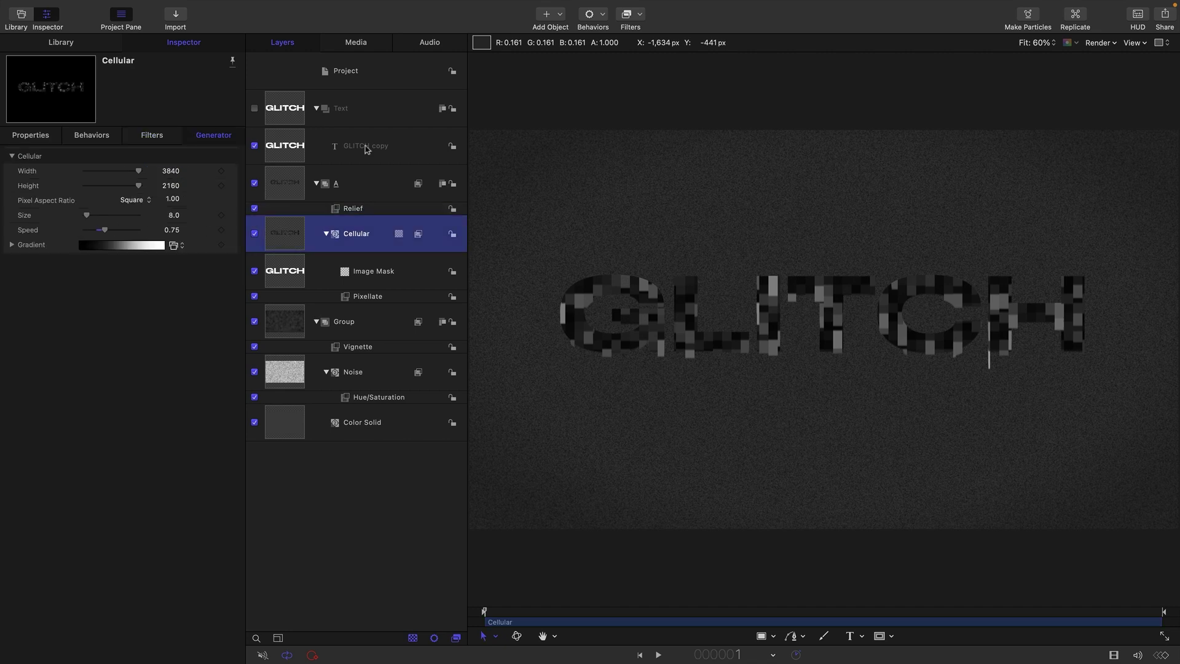
click(255, 109)
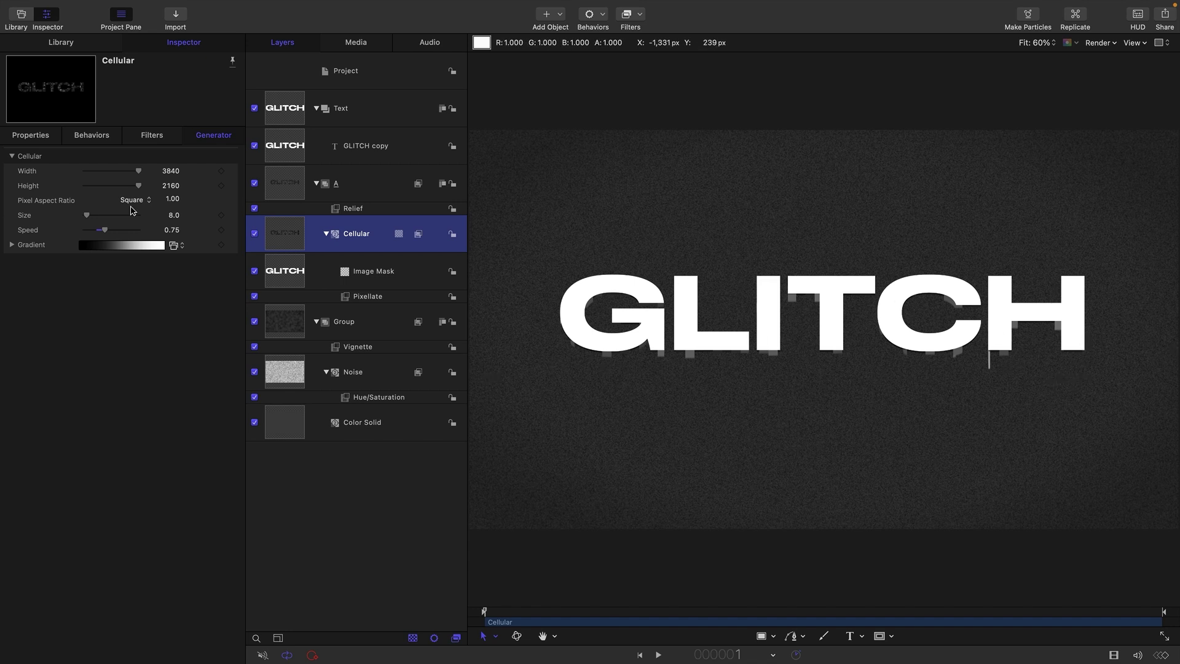
click(12, 246)
click(172, 245)
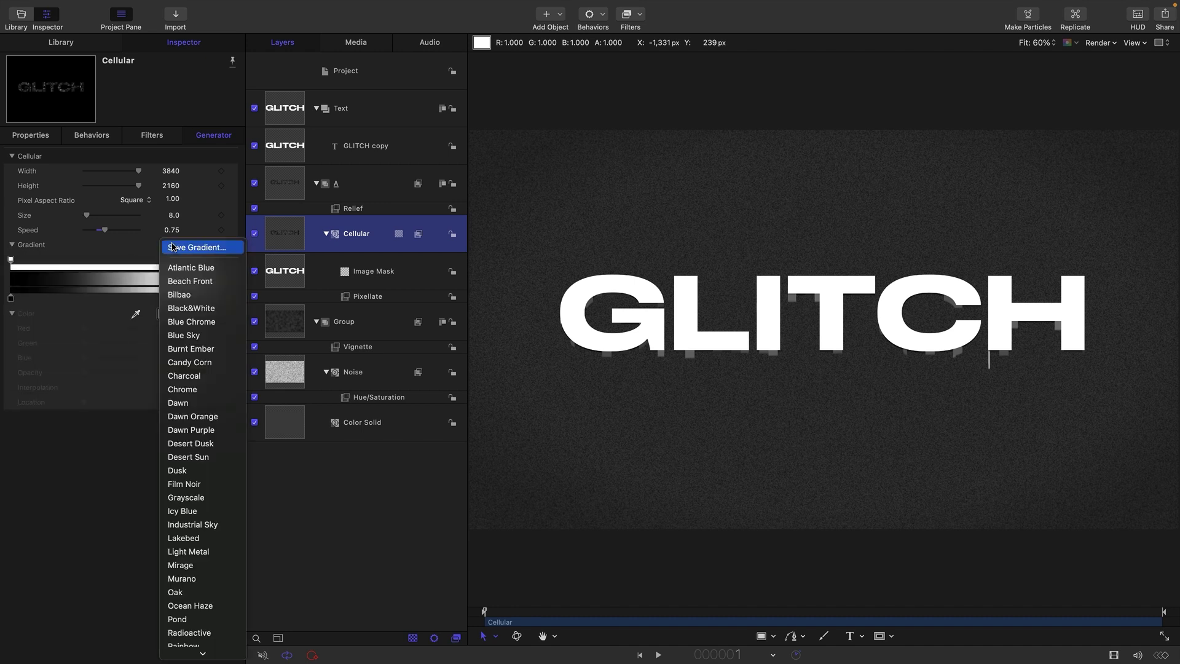
click(208, 498)
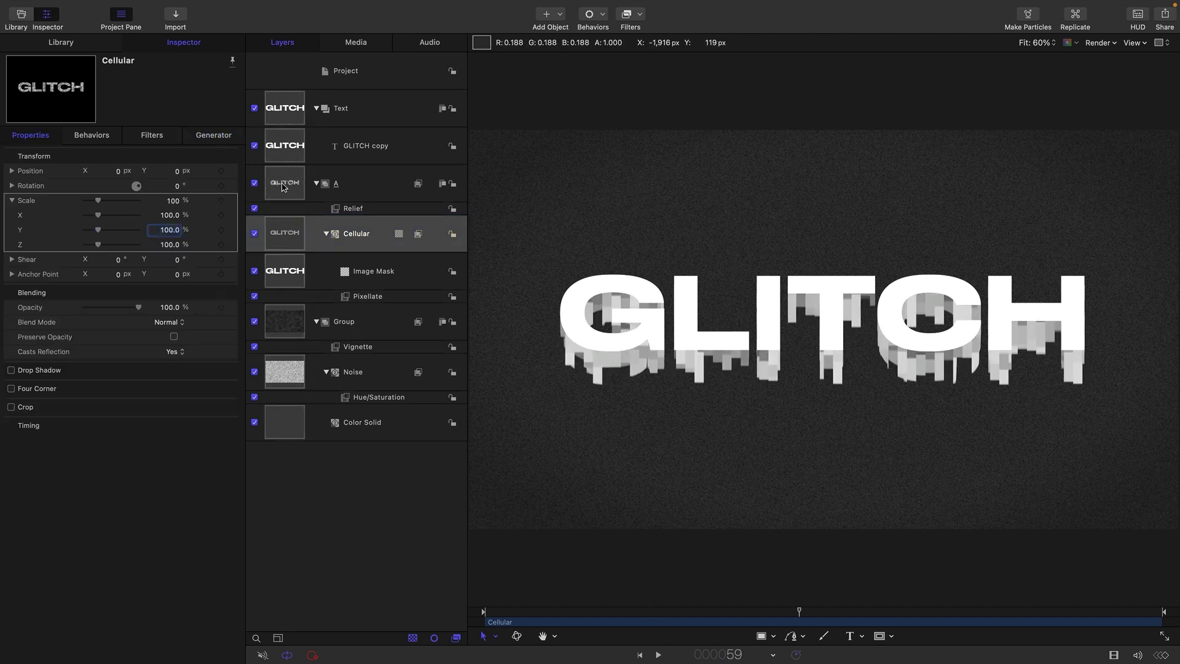
- Set group A's vertical scale to 250% and preview the streaks in playback
click(282, 187)
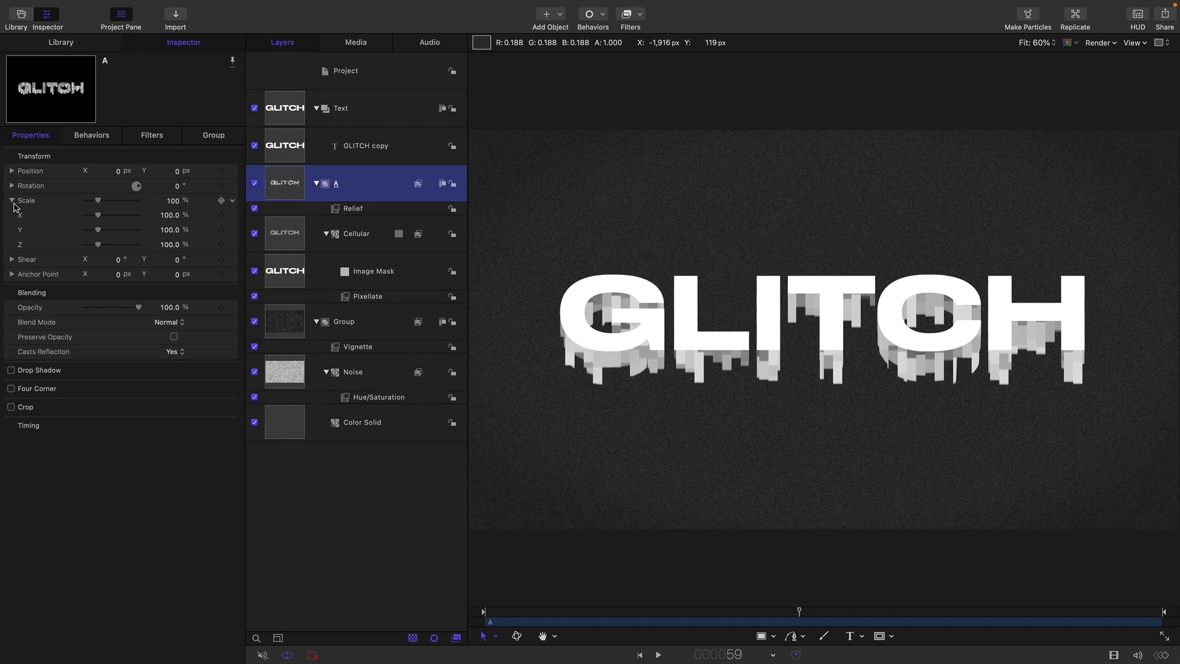
click(178, 235)
text(250)
key(Return)
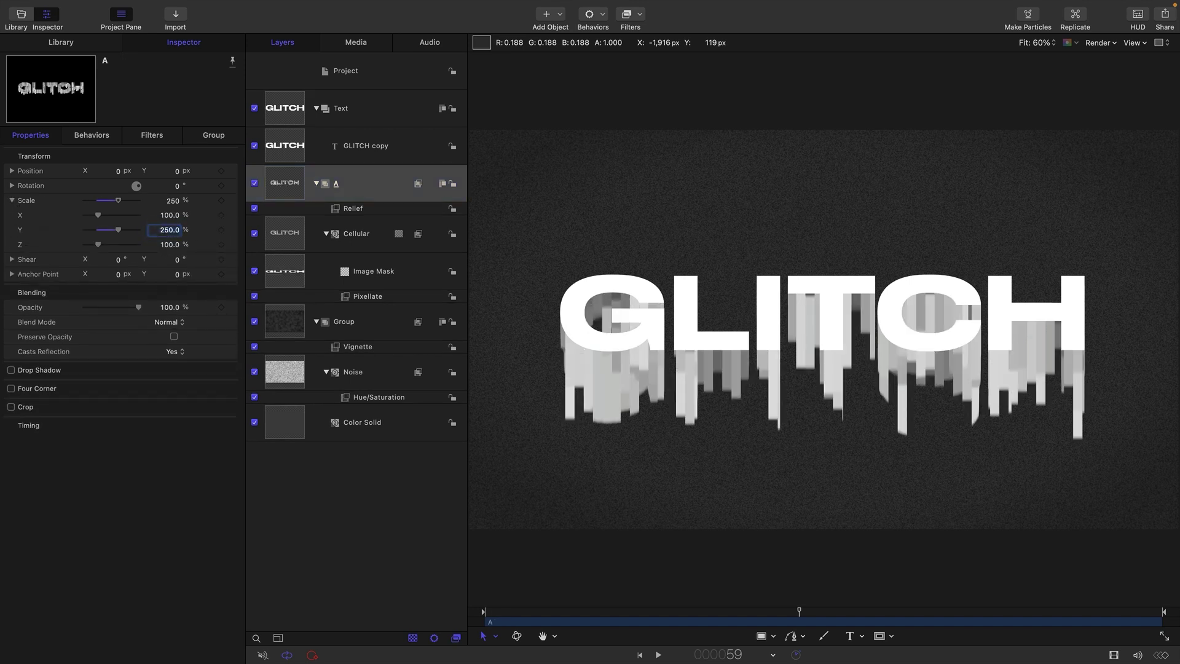
click(658, 654)
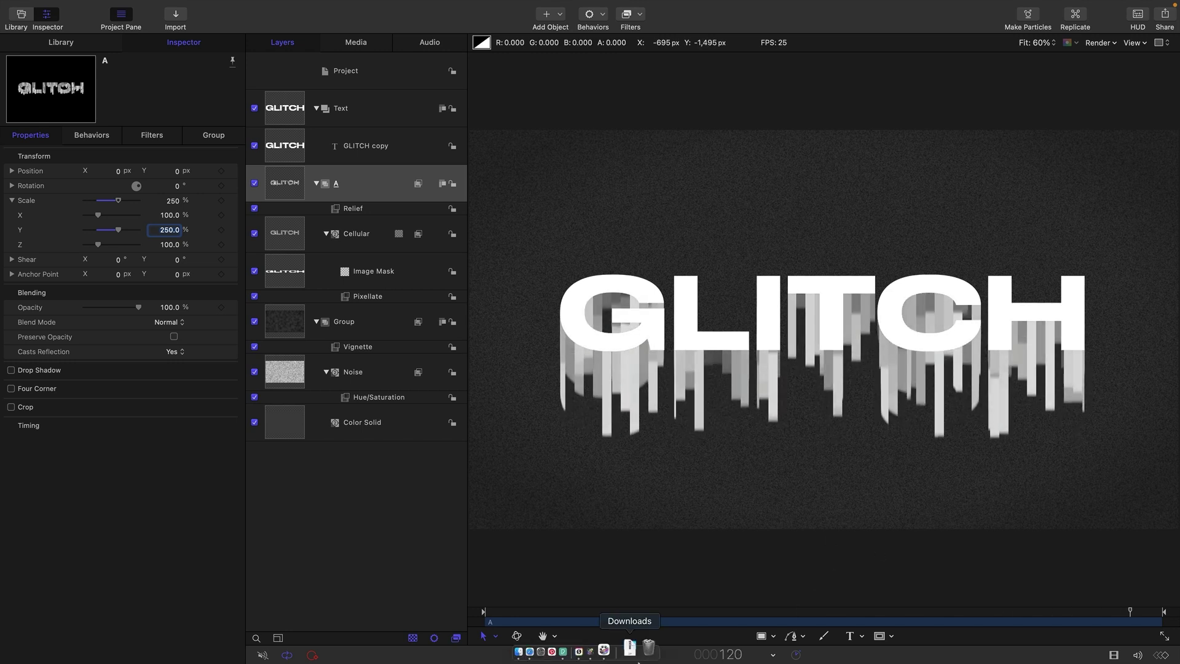
key(space)
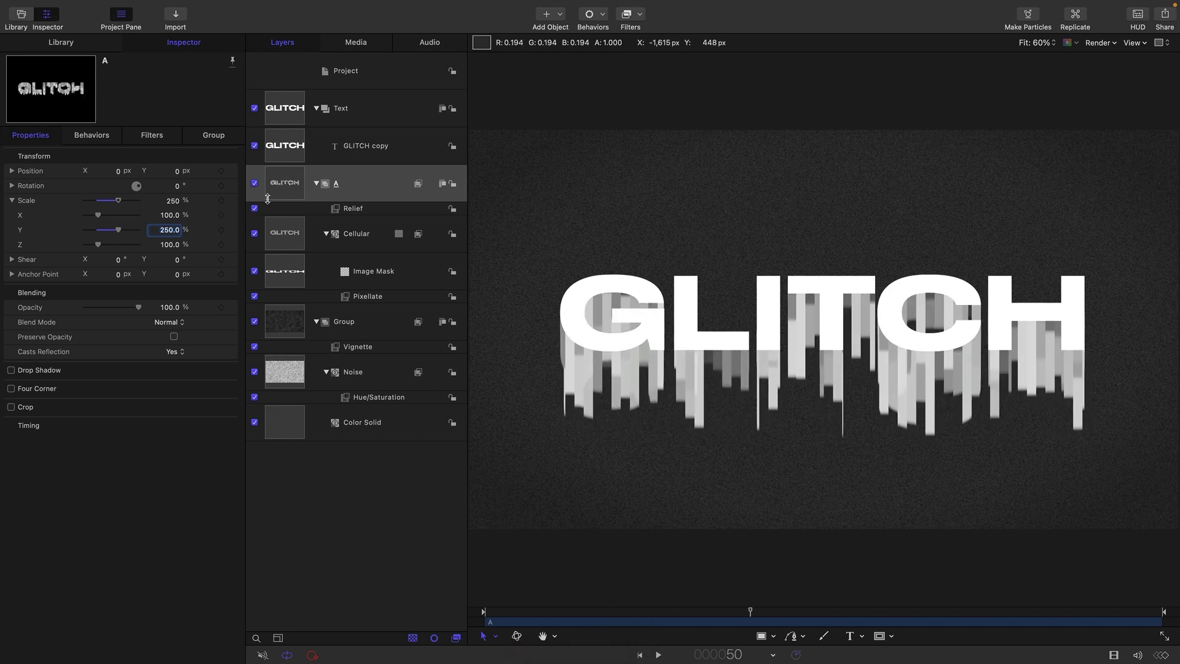
- Enable a drop shadow on group A with angle 270° and distance about 26
click(281, 189)
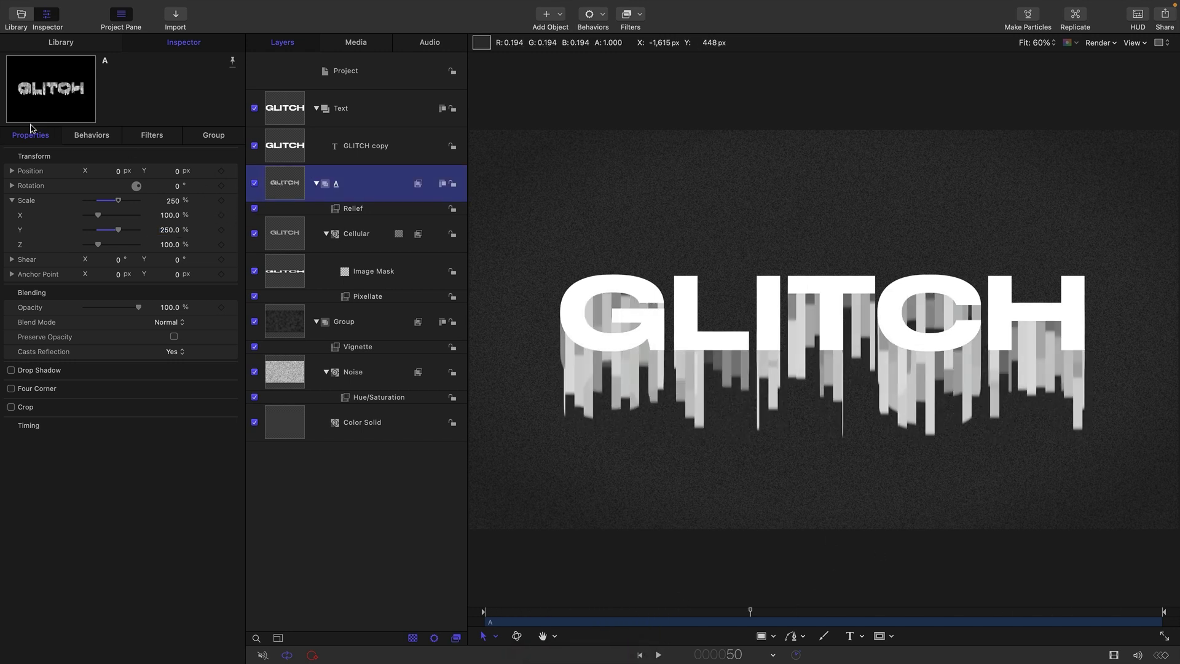
click(11, 370)
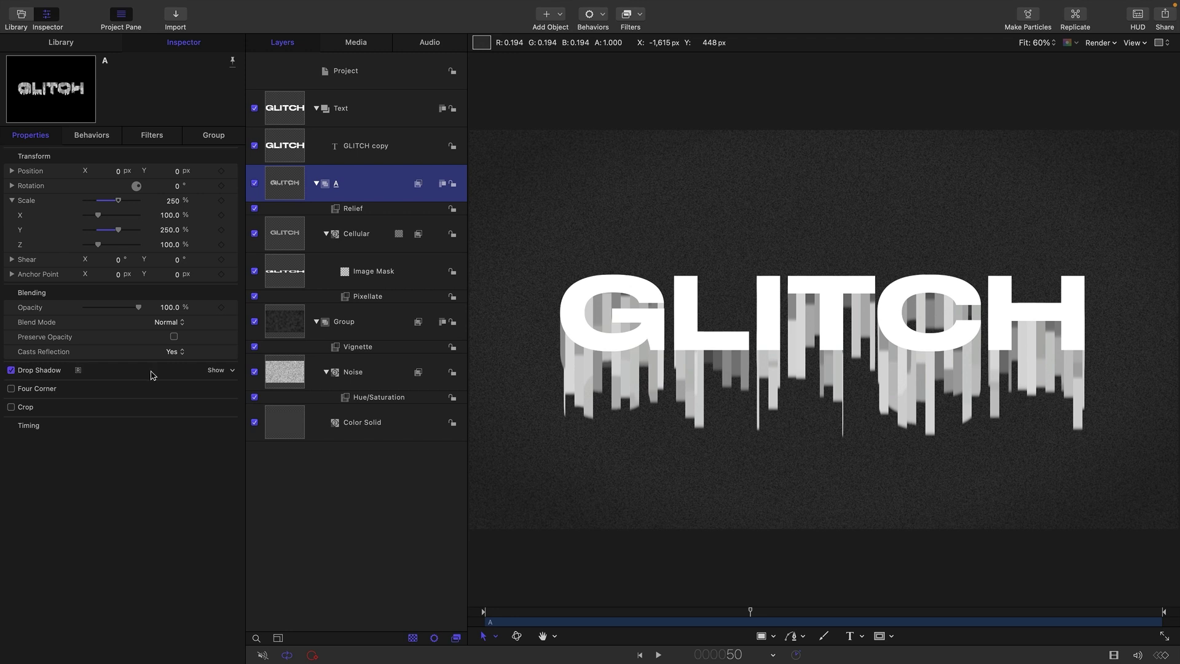
click(224, 375)
double_click(171, 445)
text(270)
key(Return)
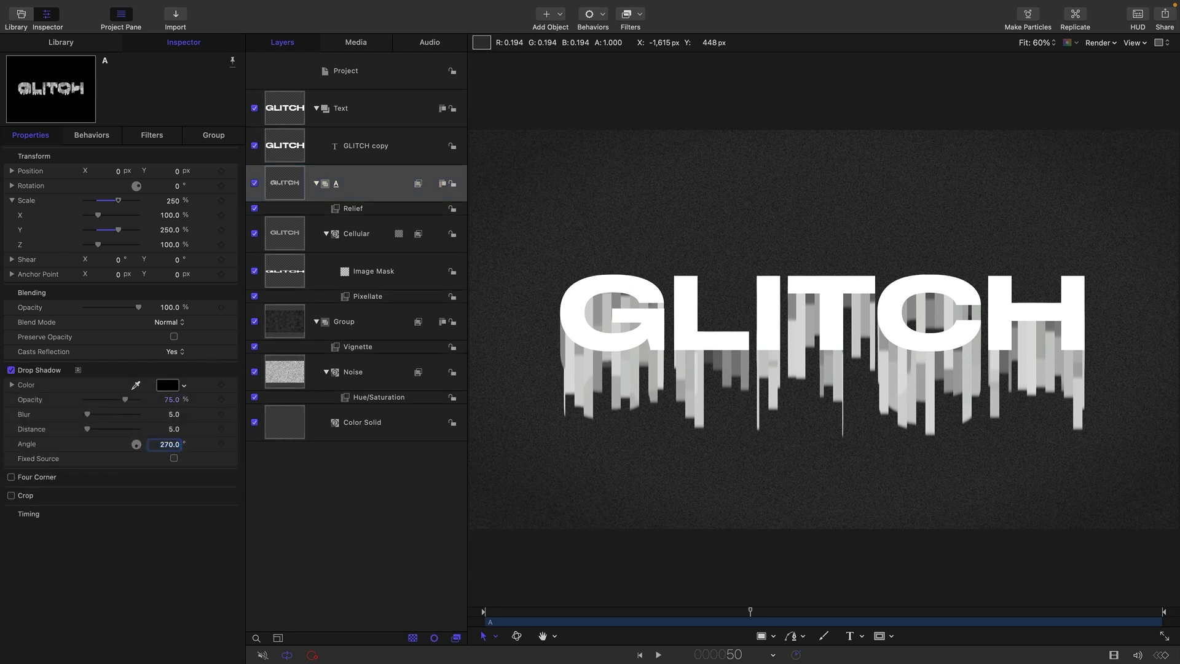
drag(88, 429, 99, 429)
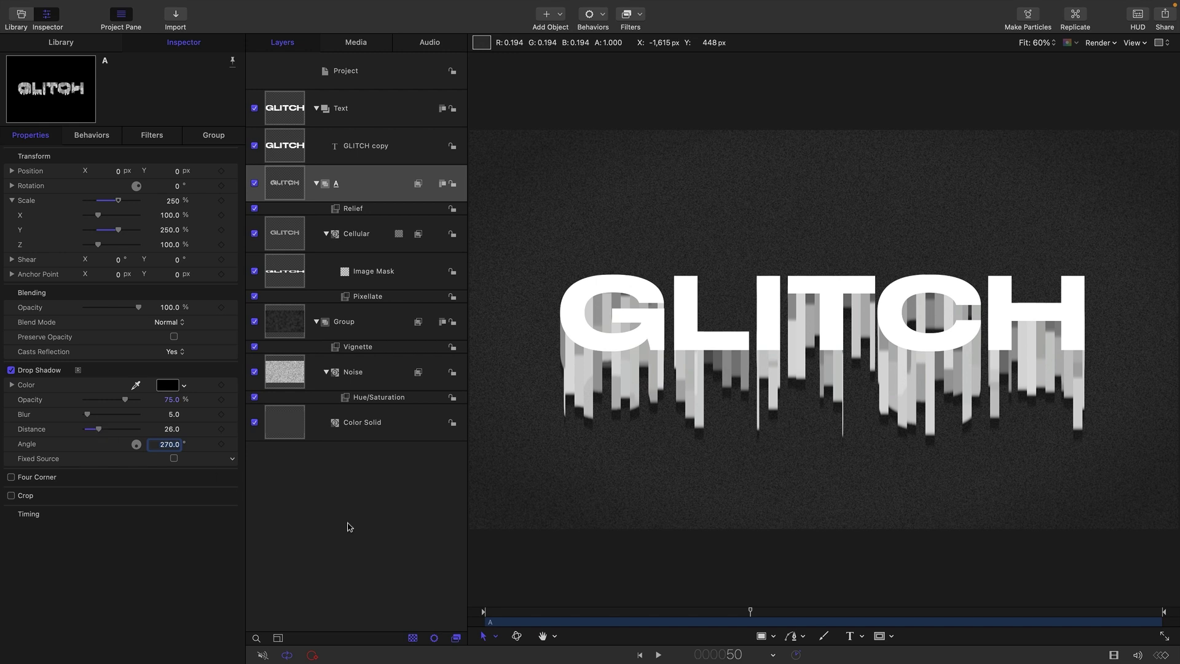
click(658, 654)
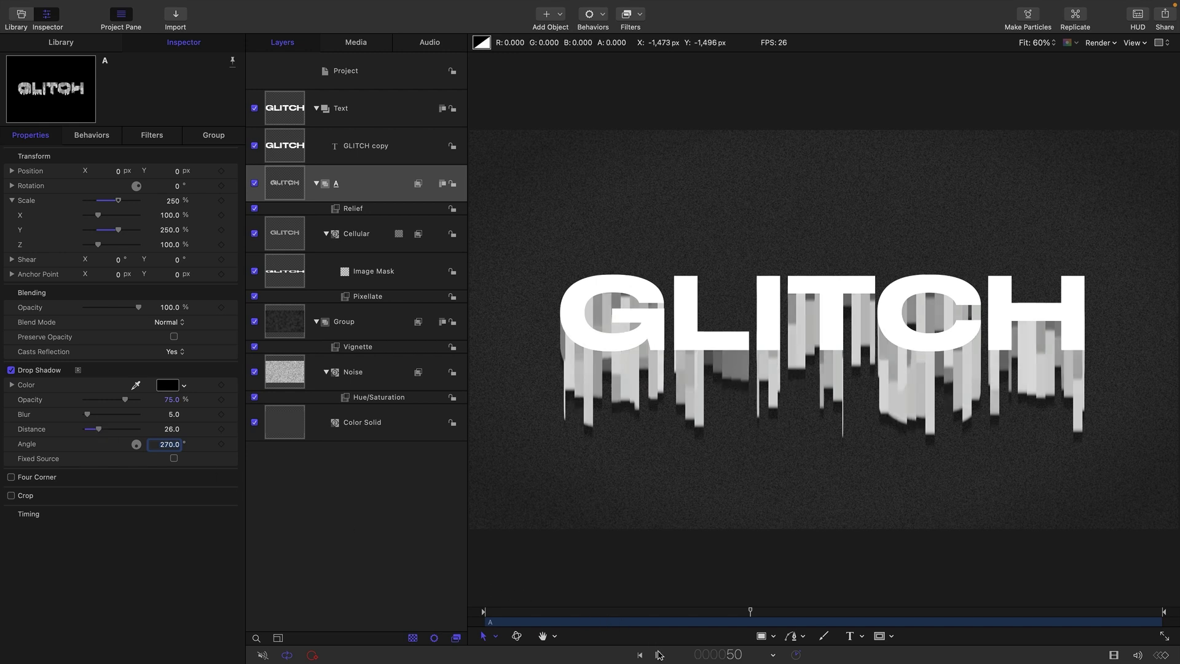
- Duplicate group A and name the copy B
click(318, 184)
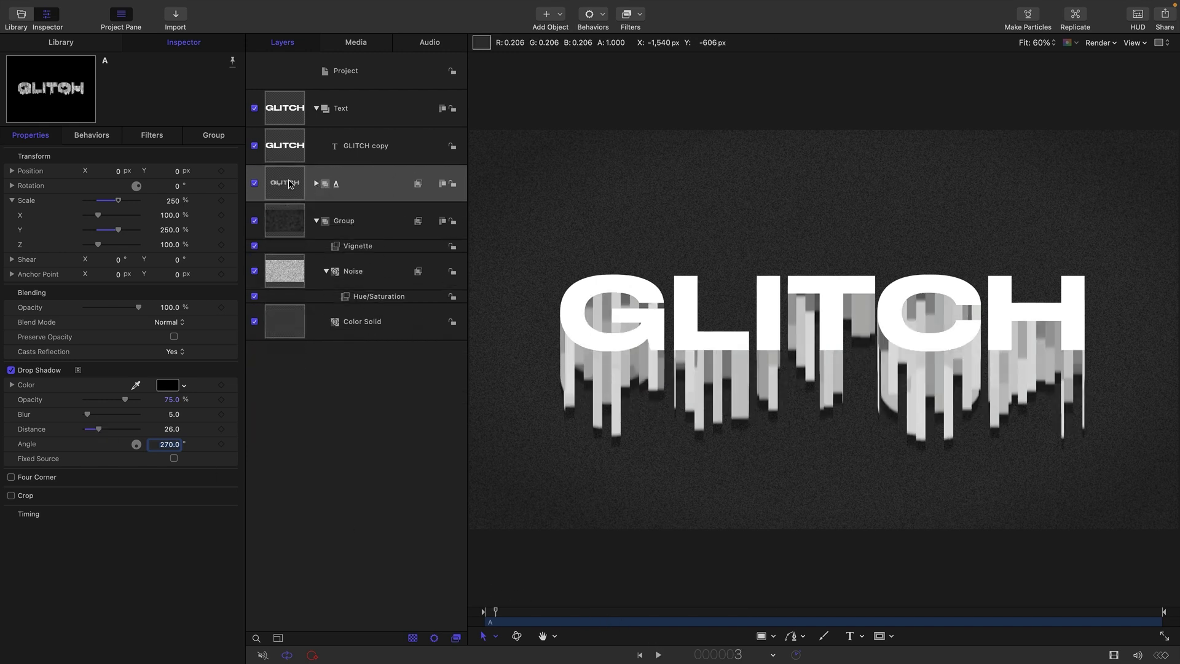
right_click(291, 184)
click(326, 225)
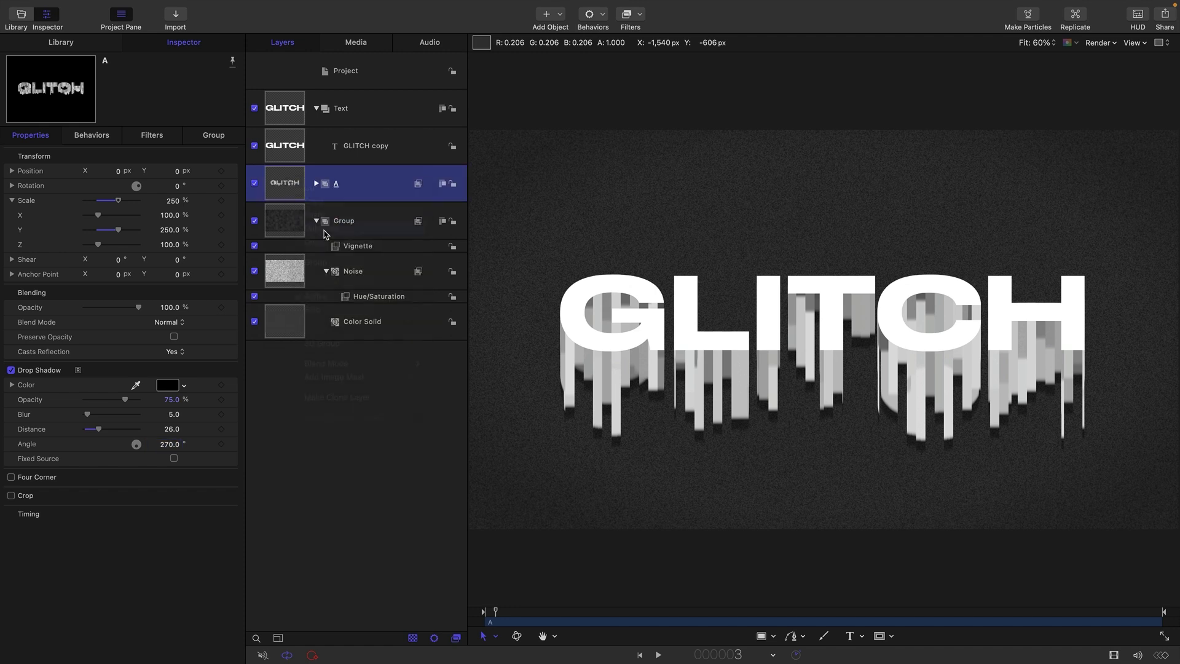
double_click(347, 185)
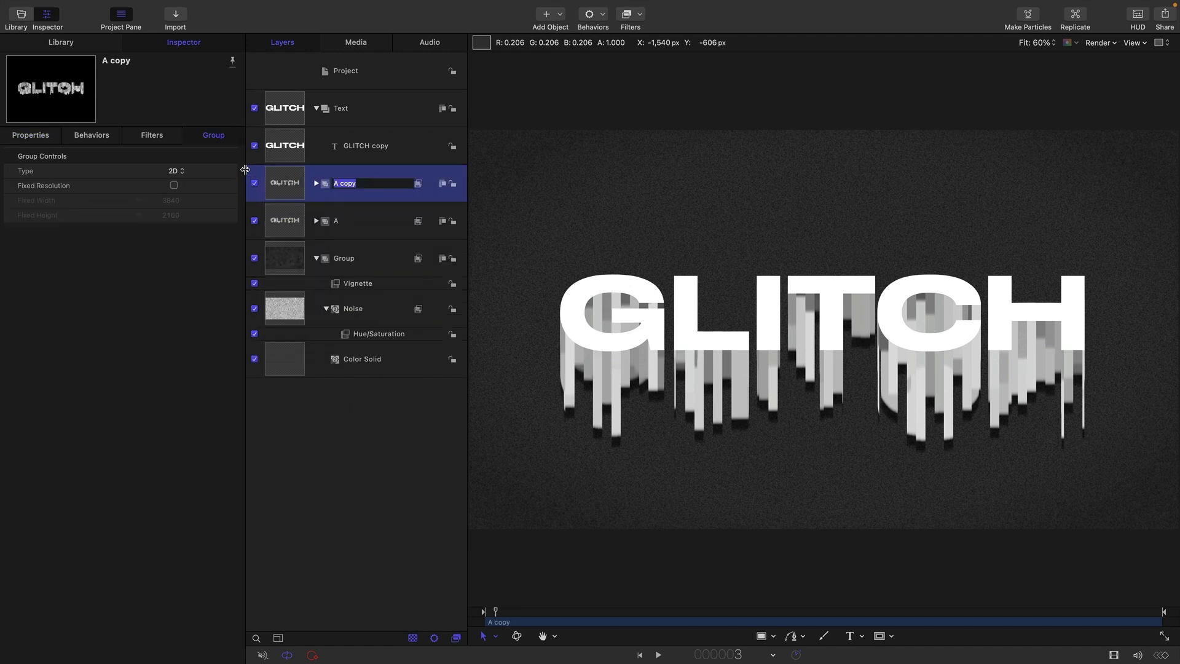
text(B)
key(Return)
- Set group B's vertical scale to 150% and its drop shadow opacity to 100%
click(30, 135)
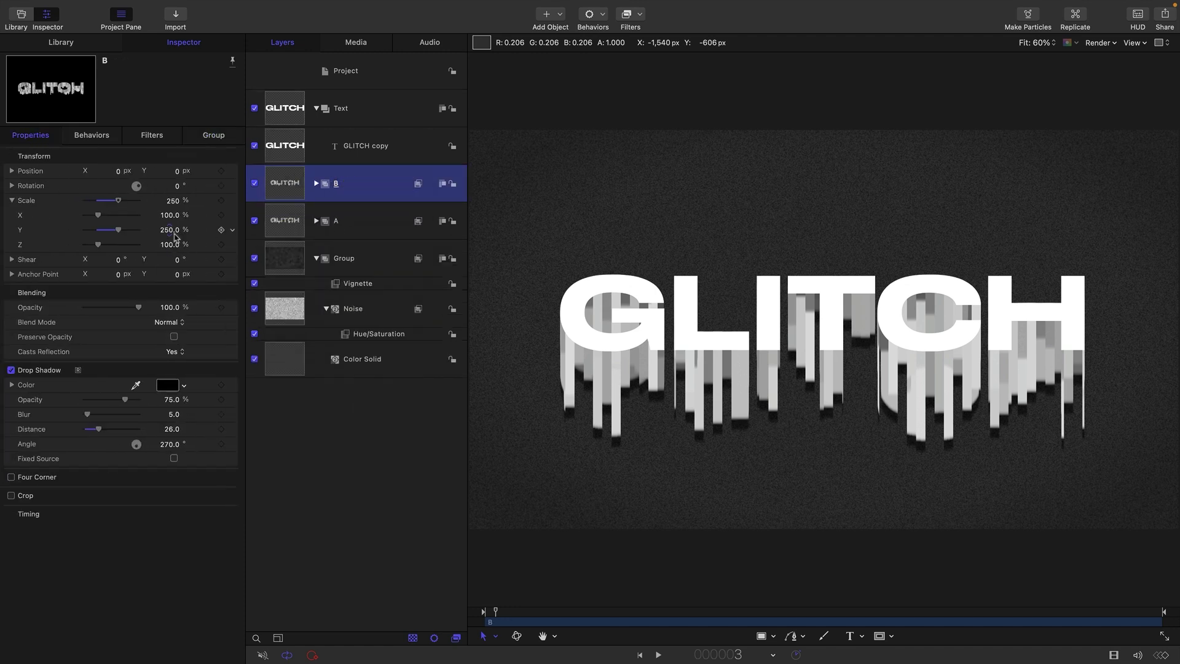
click(166, 231)
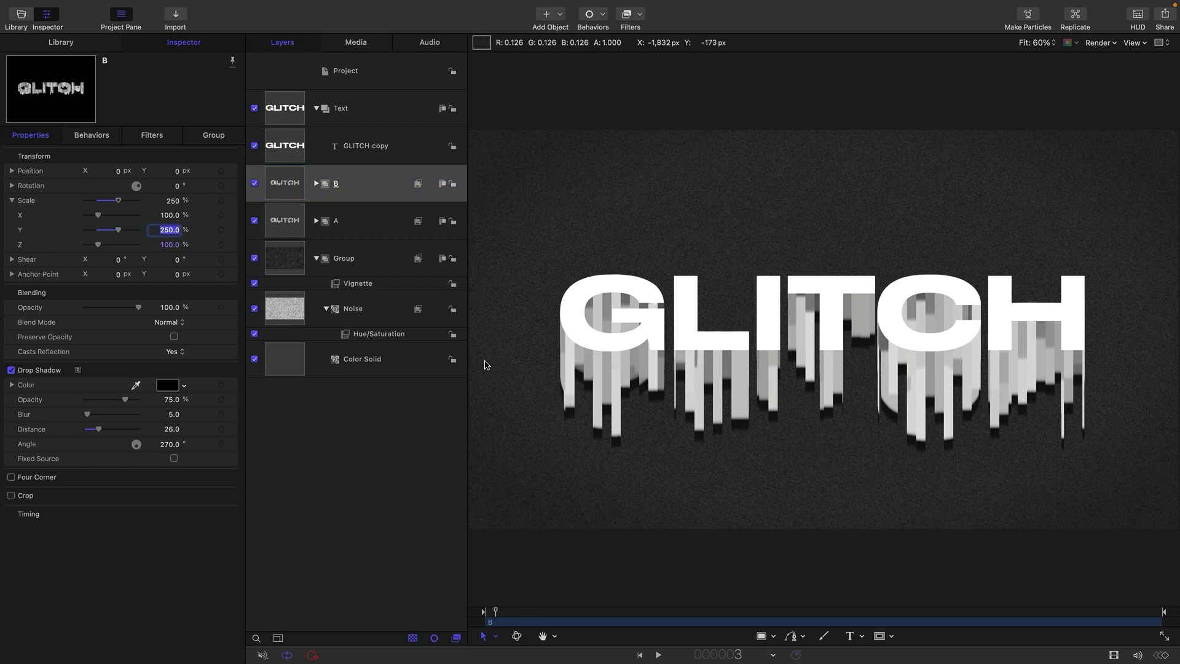
text(200)
key(Return)
text(150)
key(Return)
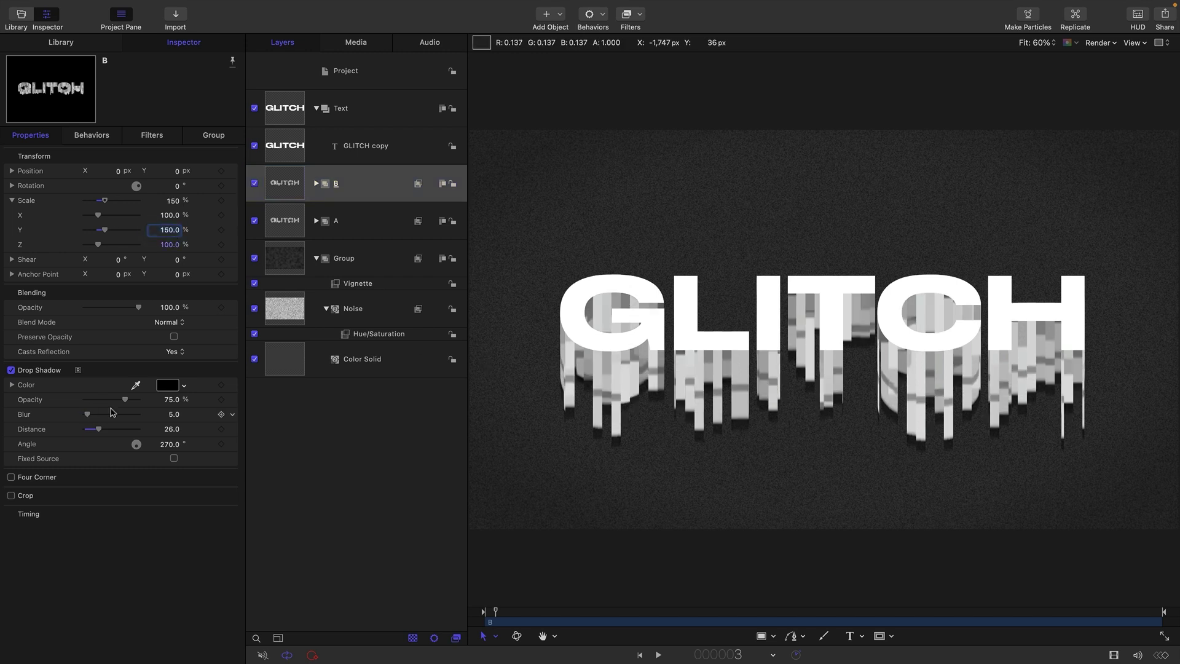
drag(125, 400, 174, 409)
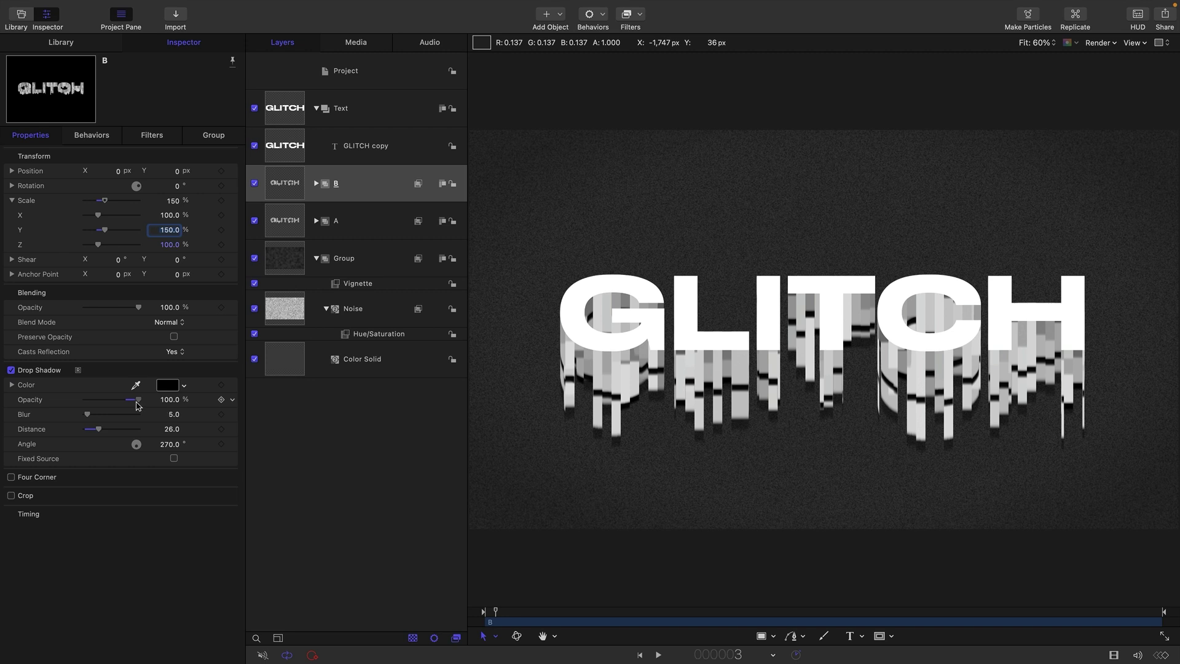
- Set the Cellular copy generator's speed in group B to 1.0
key(space)
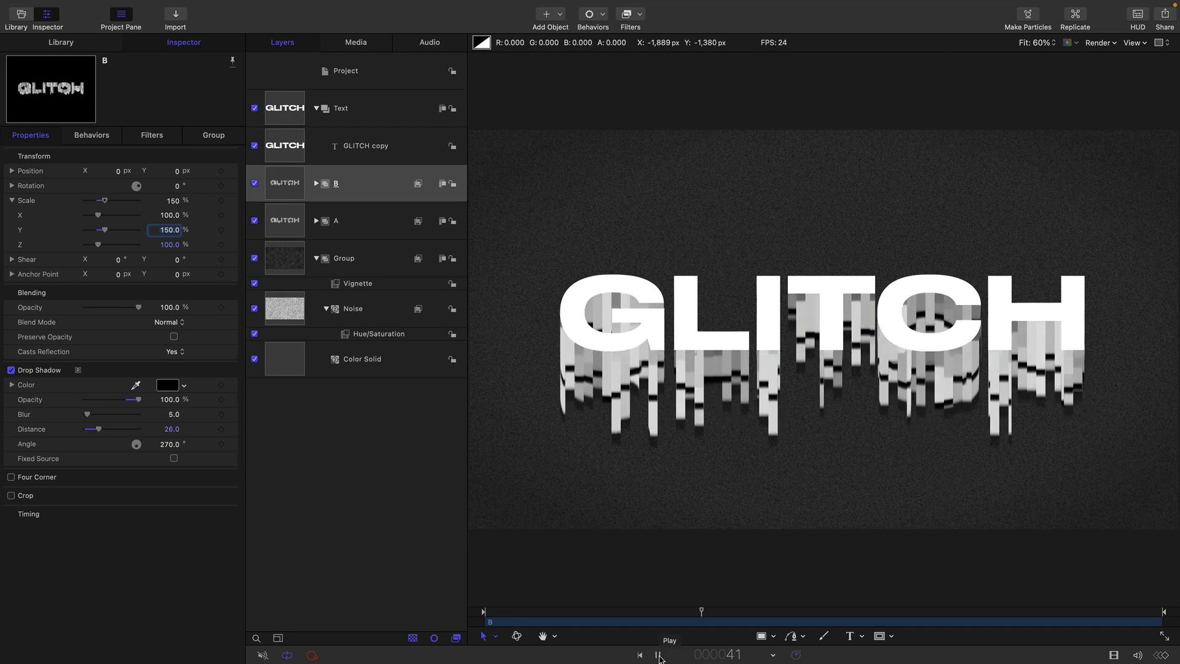
click(316, 184)
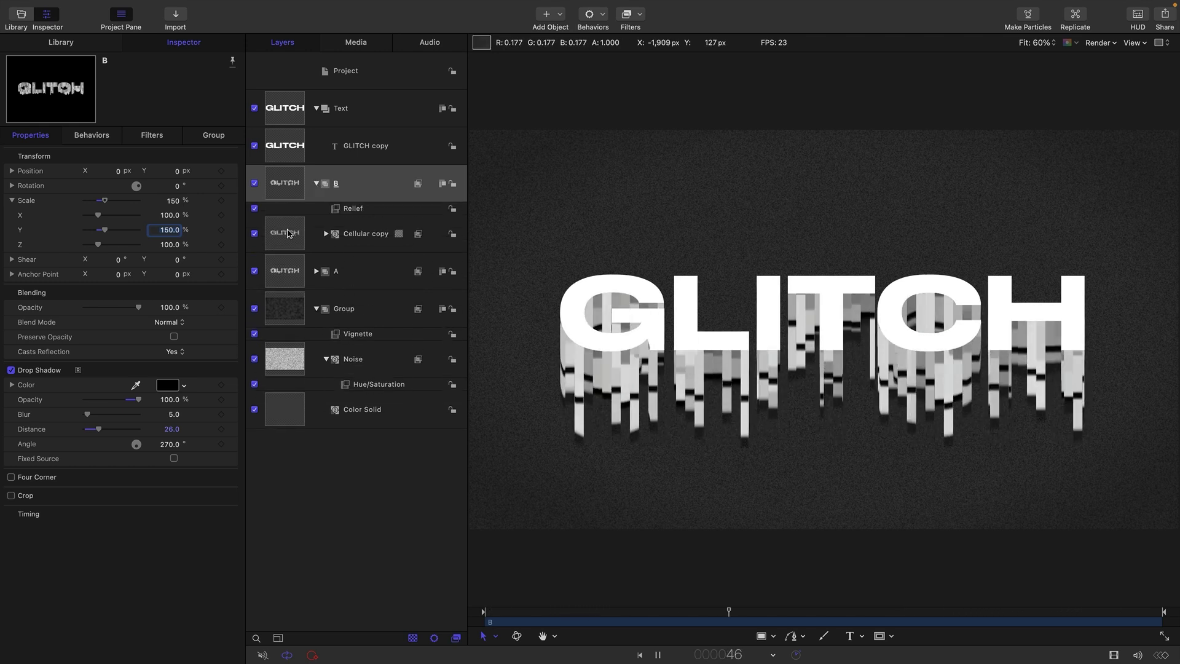
click(326, 234)
click(295, 232)
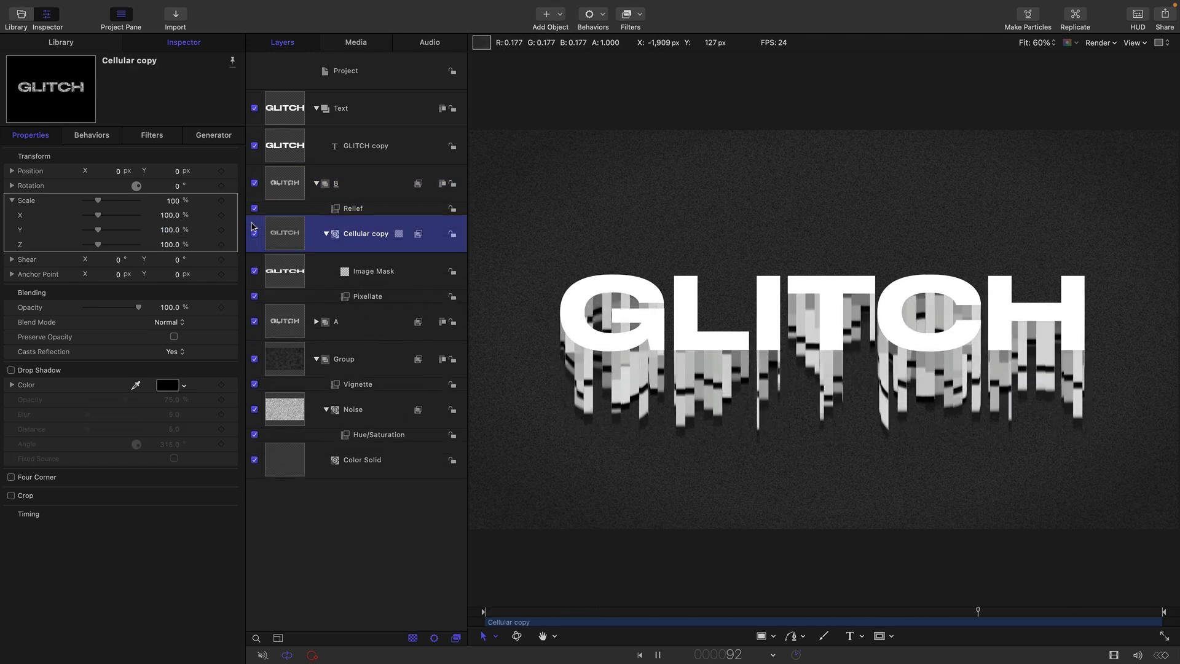
click(213, 134)
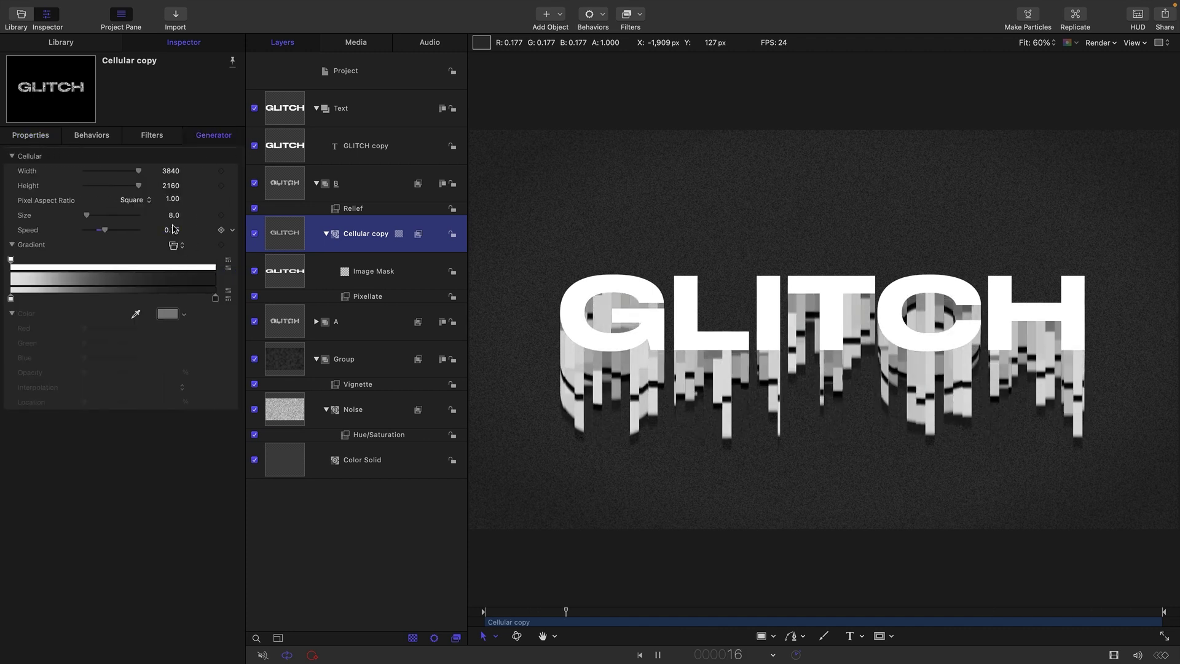
drag(176, 230, 167, 230)
text(1)
key(Return)
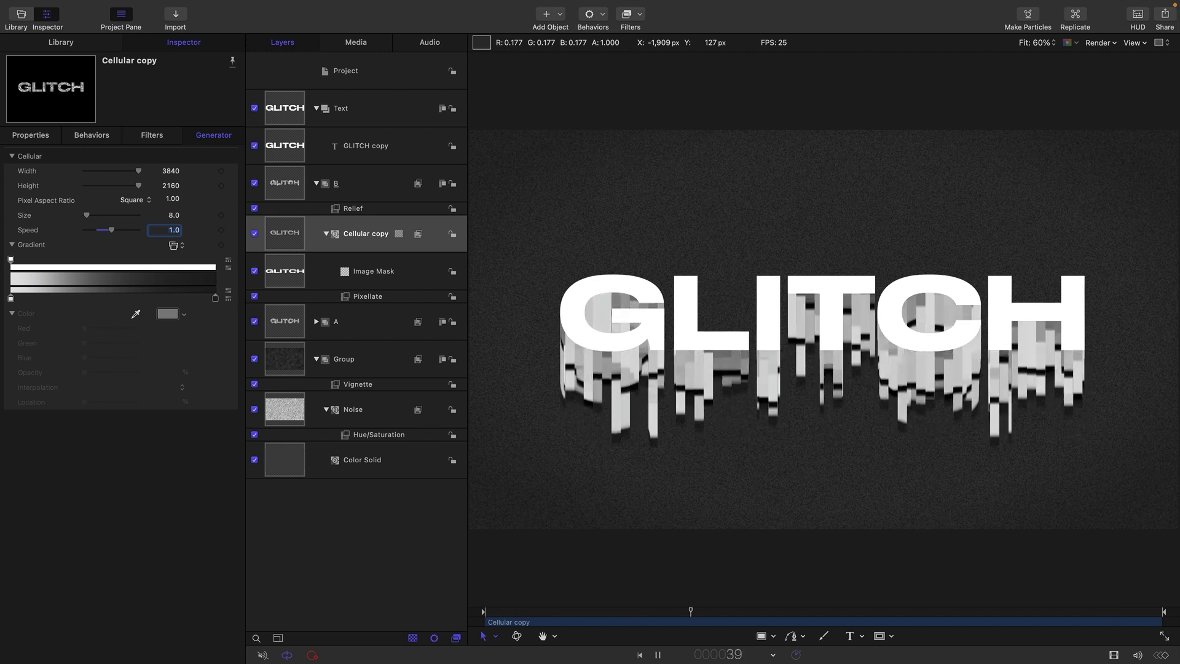
- Raise group A's vertical scale to 300%
click(281, 325)
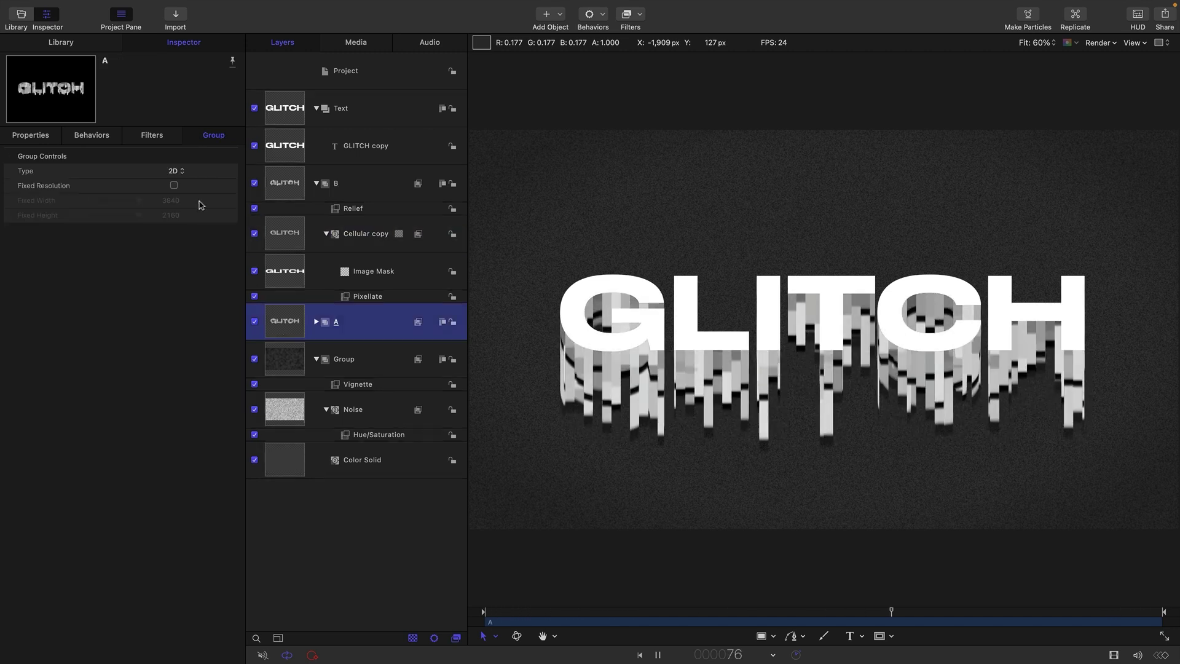
click(31, 135)
click(167, 229)
text(300)
key(Return)
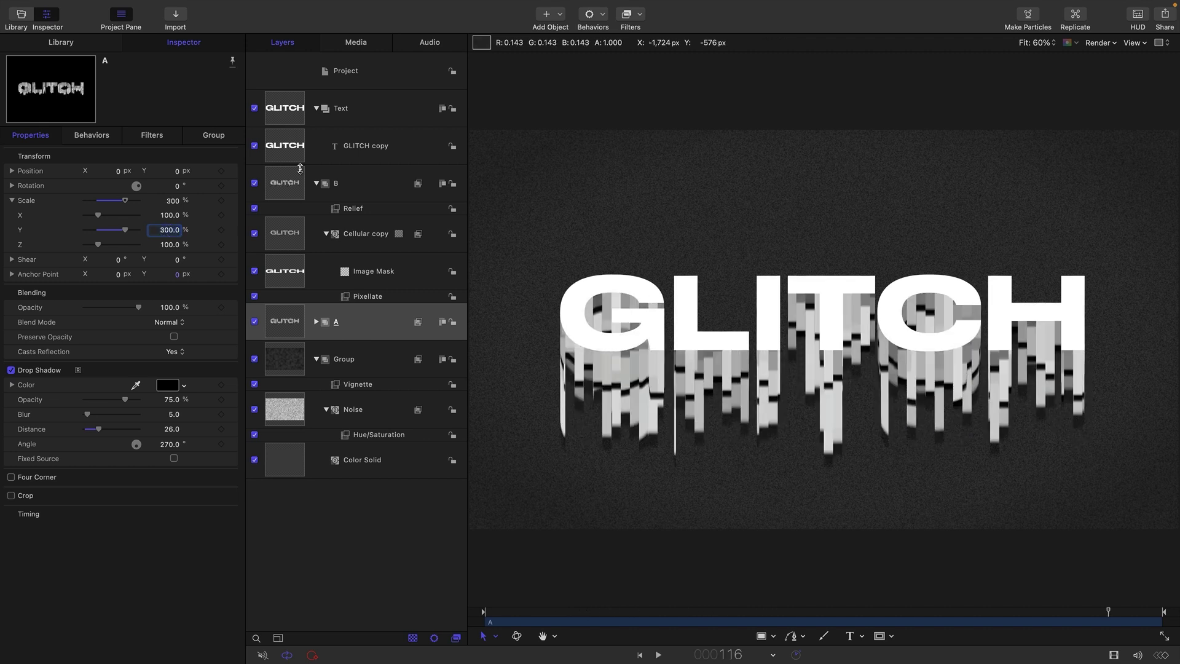
- Duplicate group B and name the copy C
click(315, 184)
right_click(290, 184)
click(321, 230)
double_click(345, 183)
text(C)
- Set group C's Relief Front Y to 540 so streaks rise above the letters
click(315, 184)
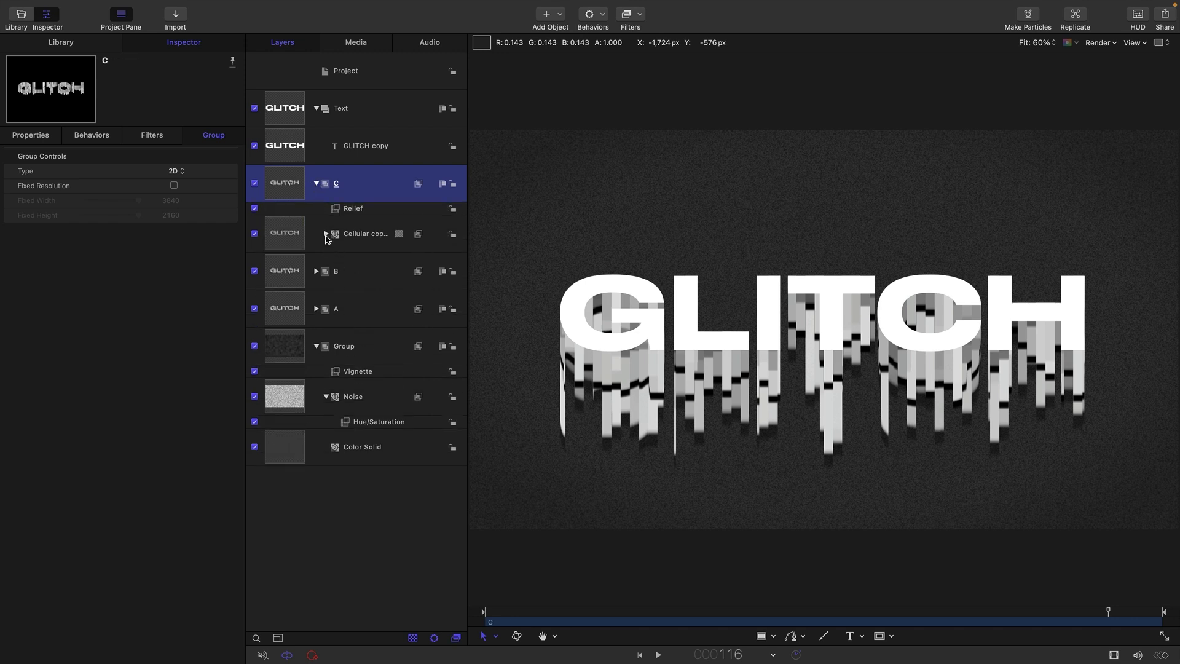
click(357, 210)
click(167, 172)
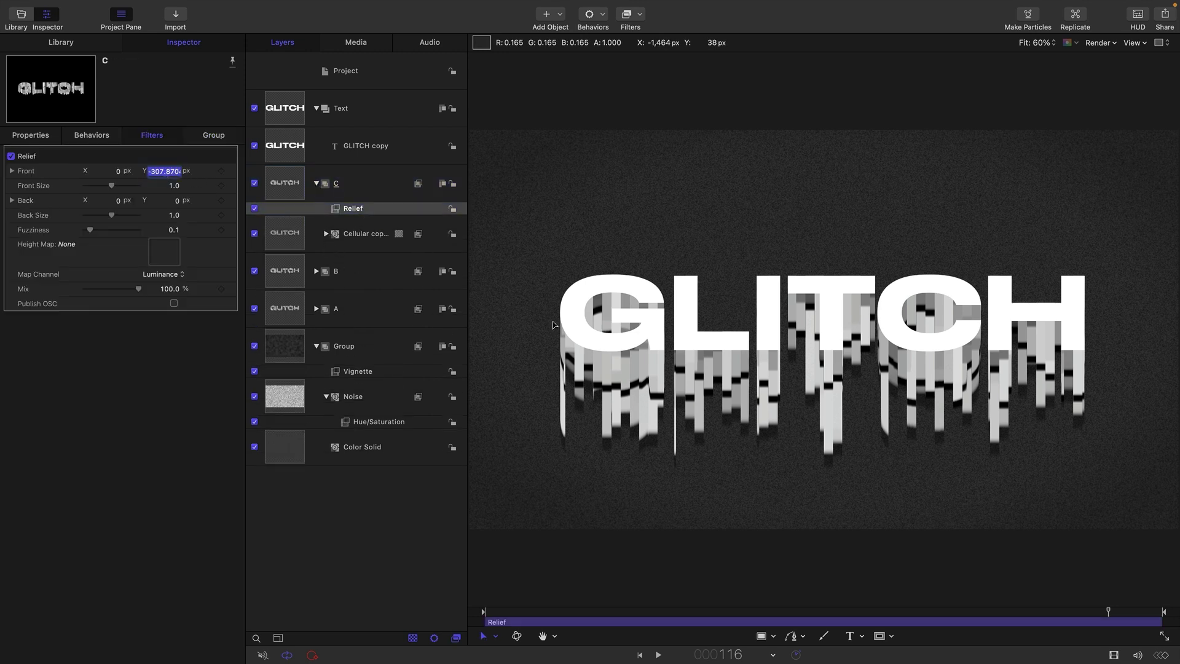
text(540)
key(Return)
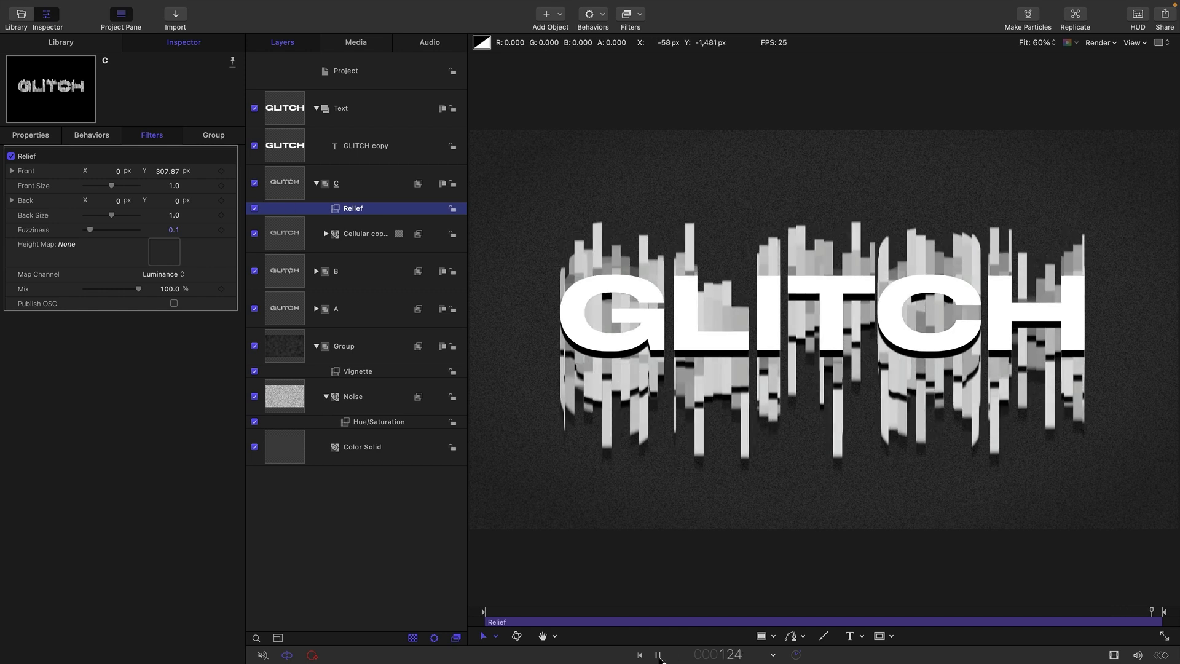
- Set group C's cellular speed to 1.2, stop playback, and select the Text layer
click(365, 233)
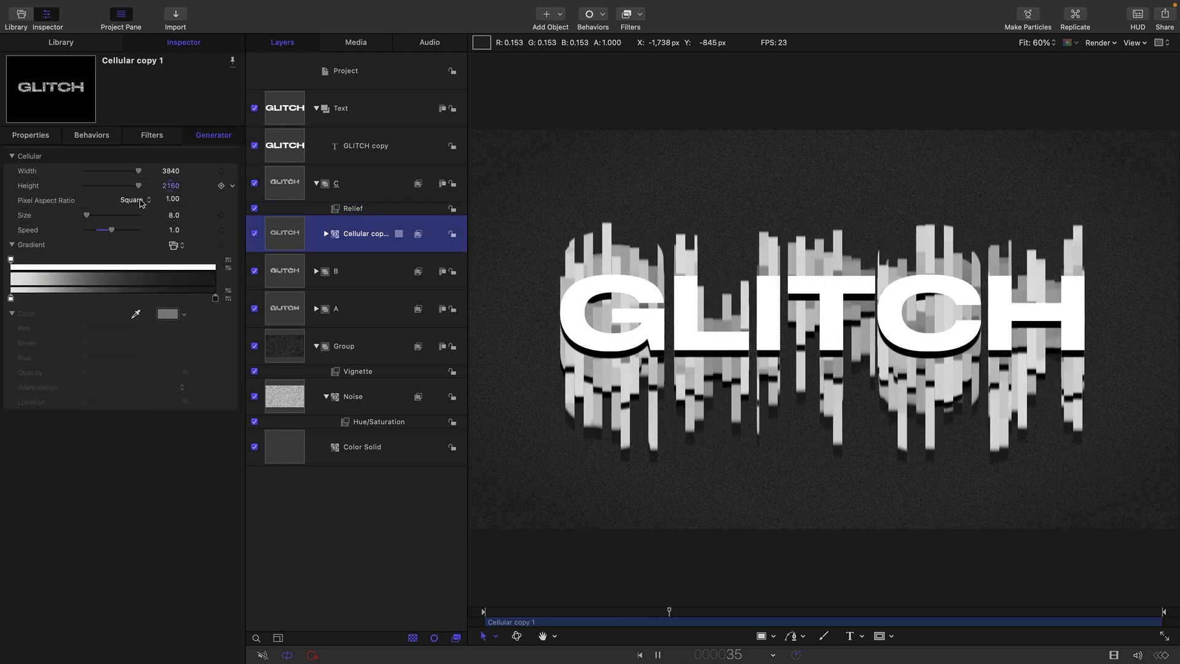
click(174, 230)
text(.2)
key(Return)
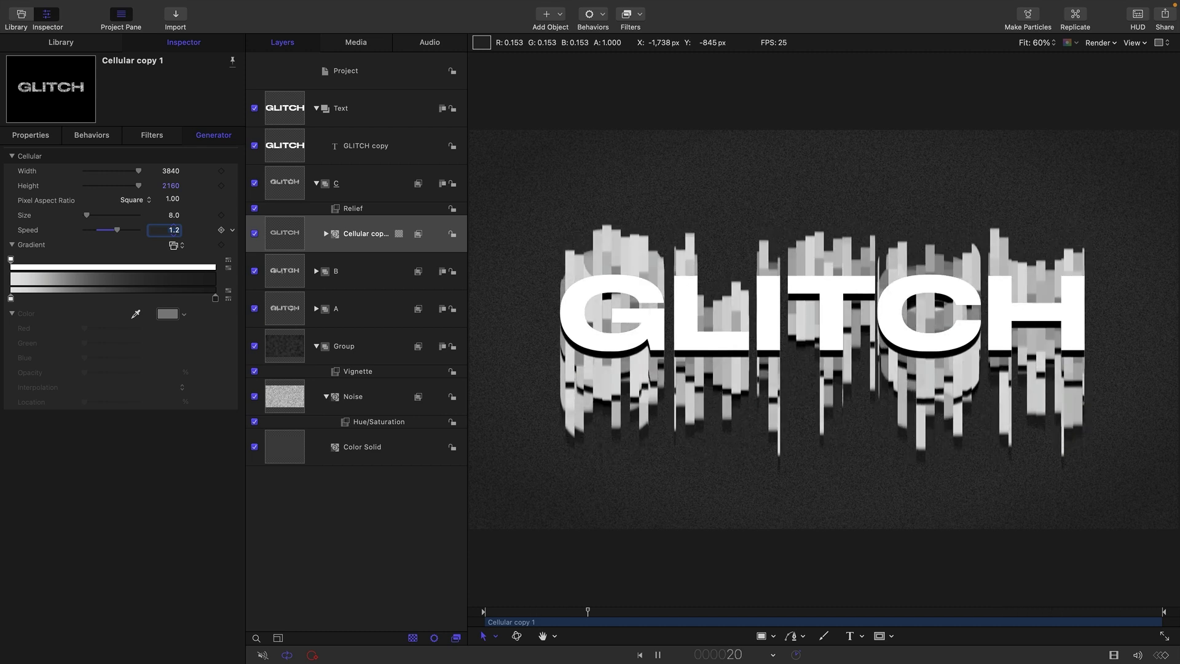
key(space)
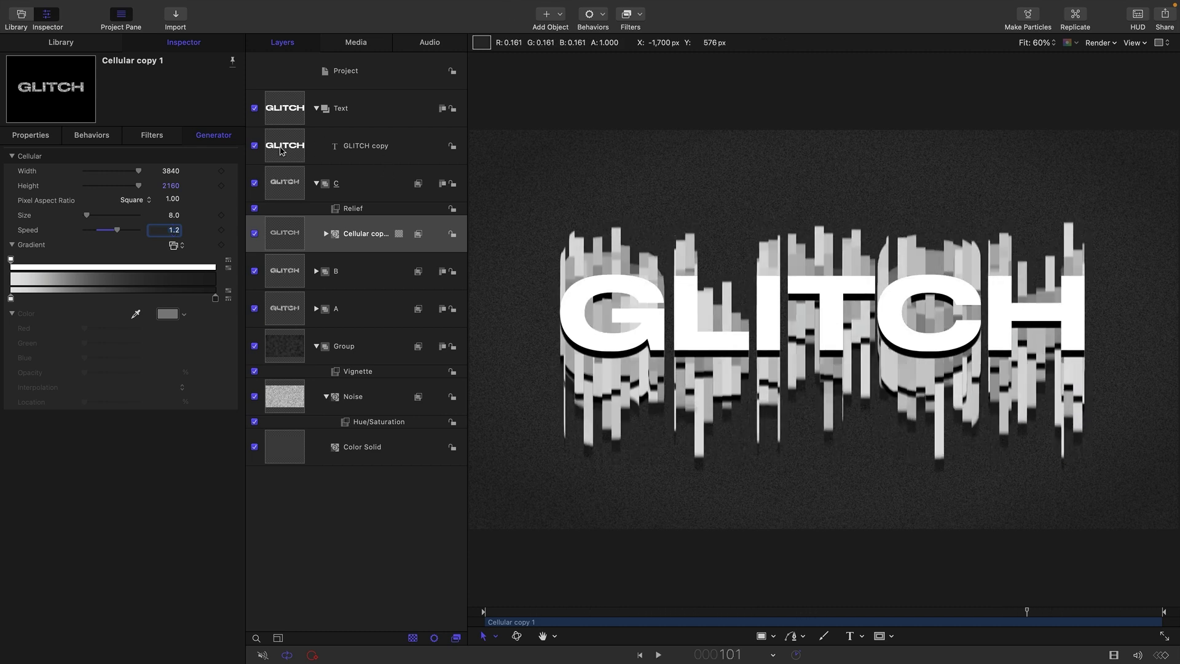
click(288, 118)
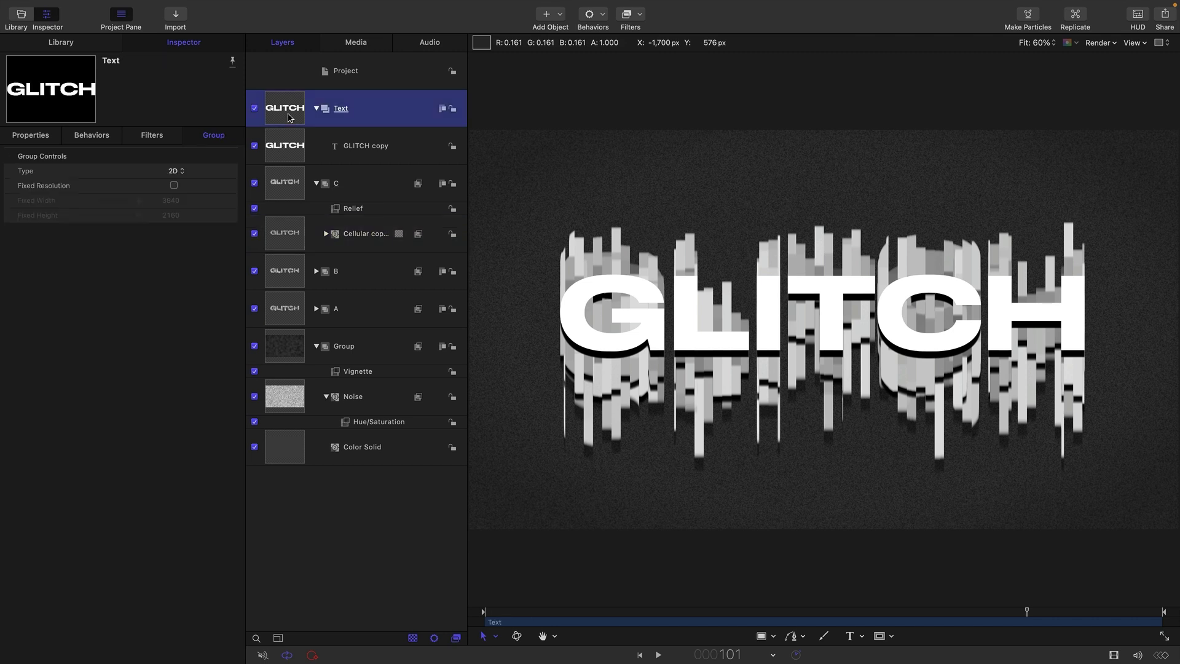
- Put the Text layer into a new group and name it Styled Text
mouse_move(226, 3)
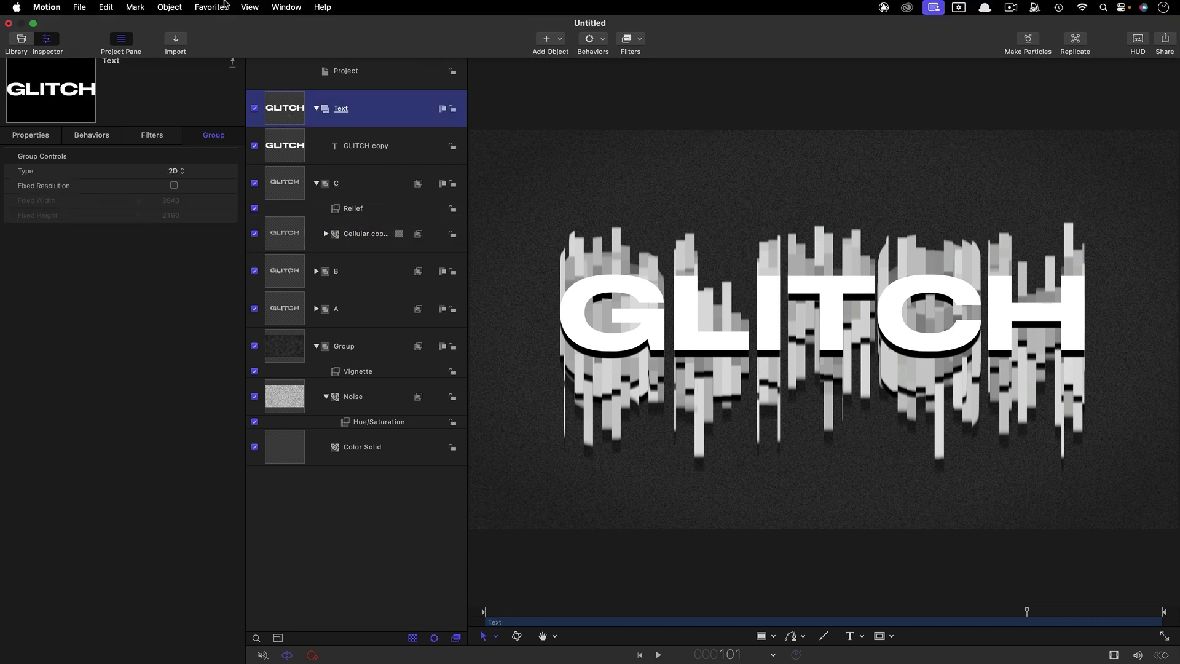
click(170, 7)
click(173, 27)
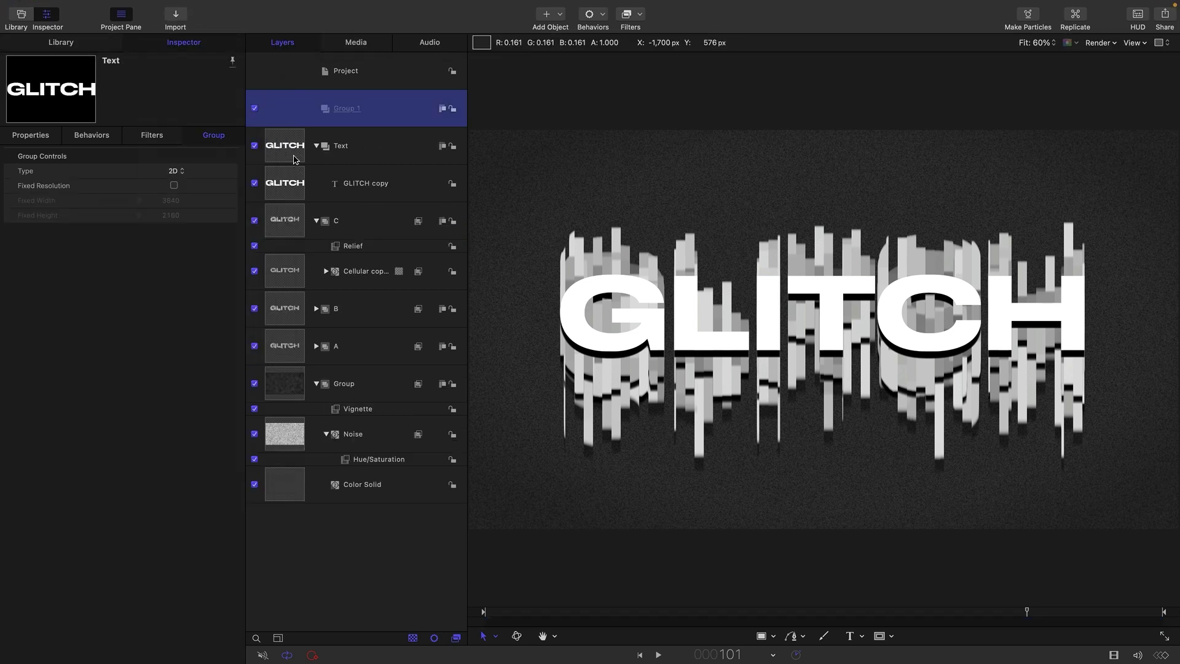
drag(293, 156, 347, 114)
double_click(346, 109)
text(Sty;ed Text)
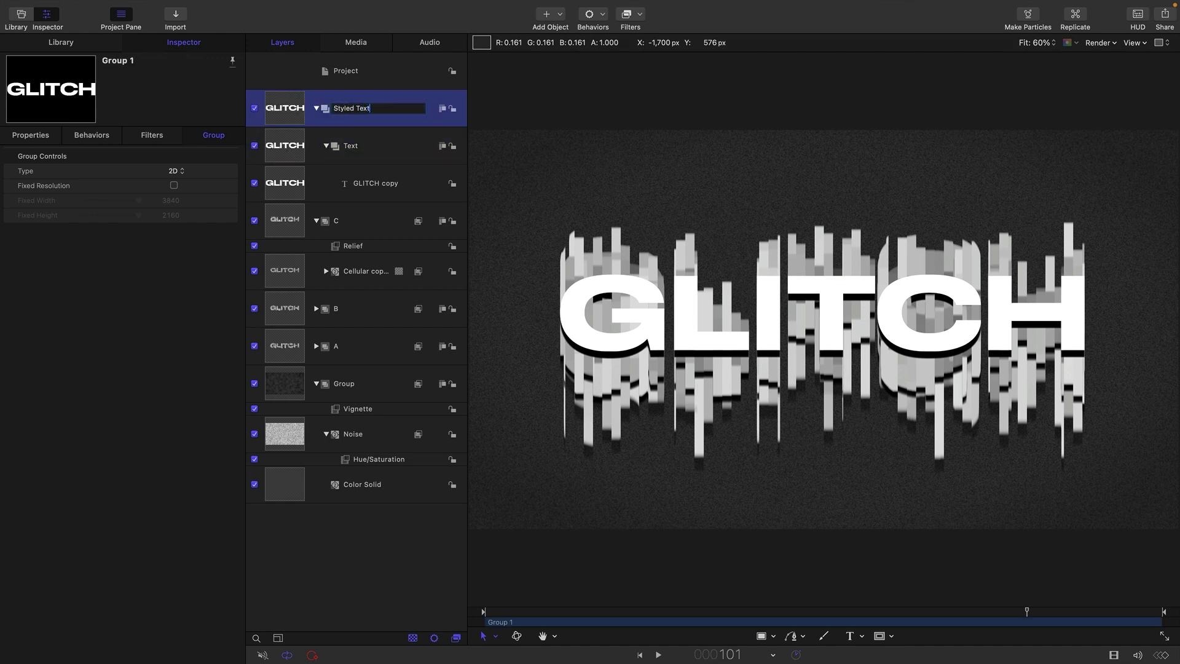
key(Return)
- Add a Neon filter with outer and inner brightness 0, edge intensity 15, outer glow about 24.7
mouse_move(577, 8)
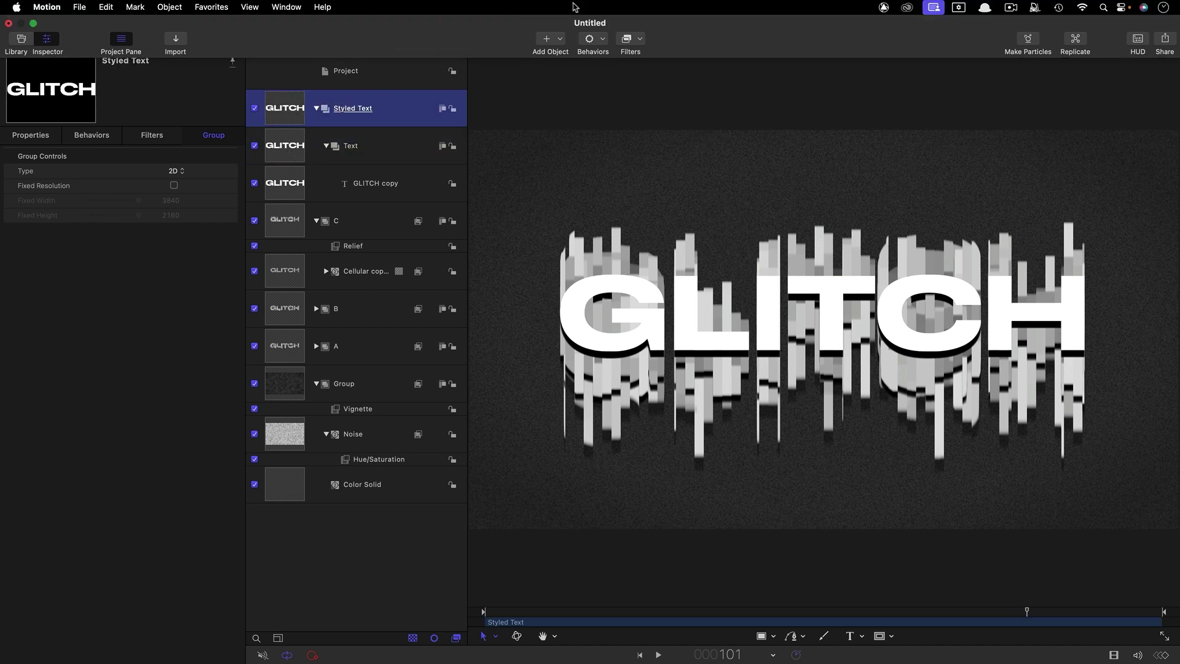
click(643, 45)
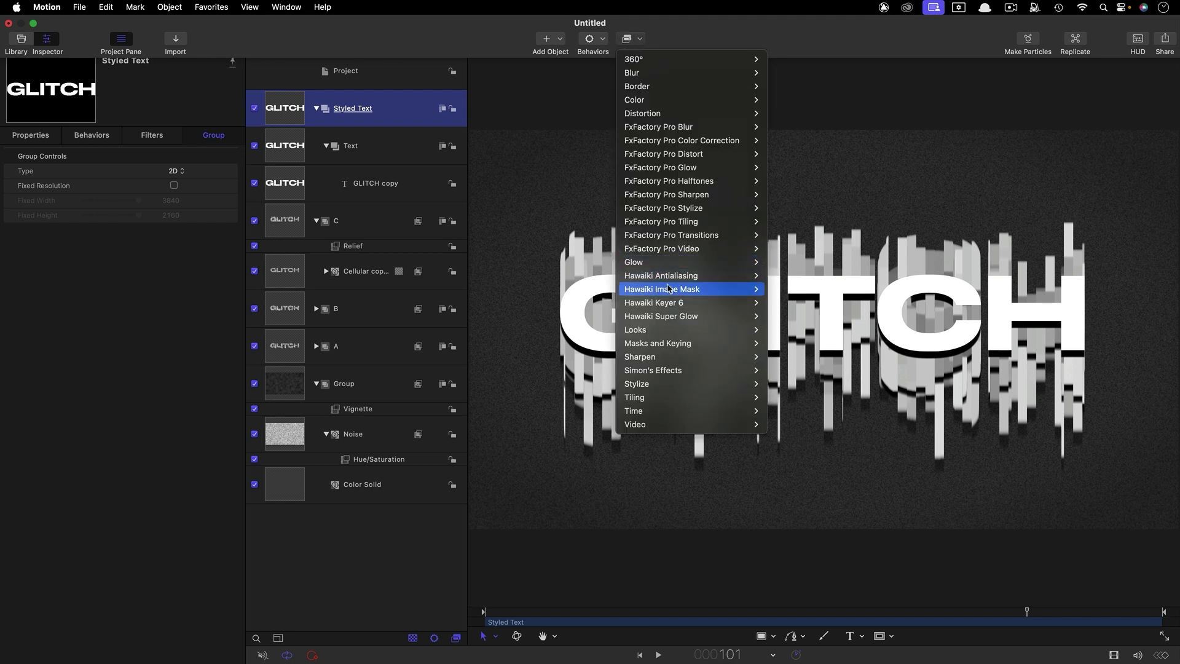
mouse_move(707, 262)
click(810, 365)
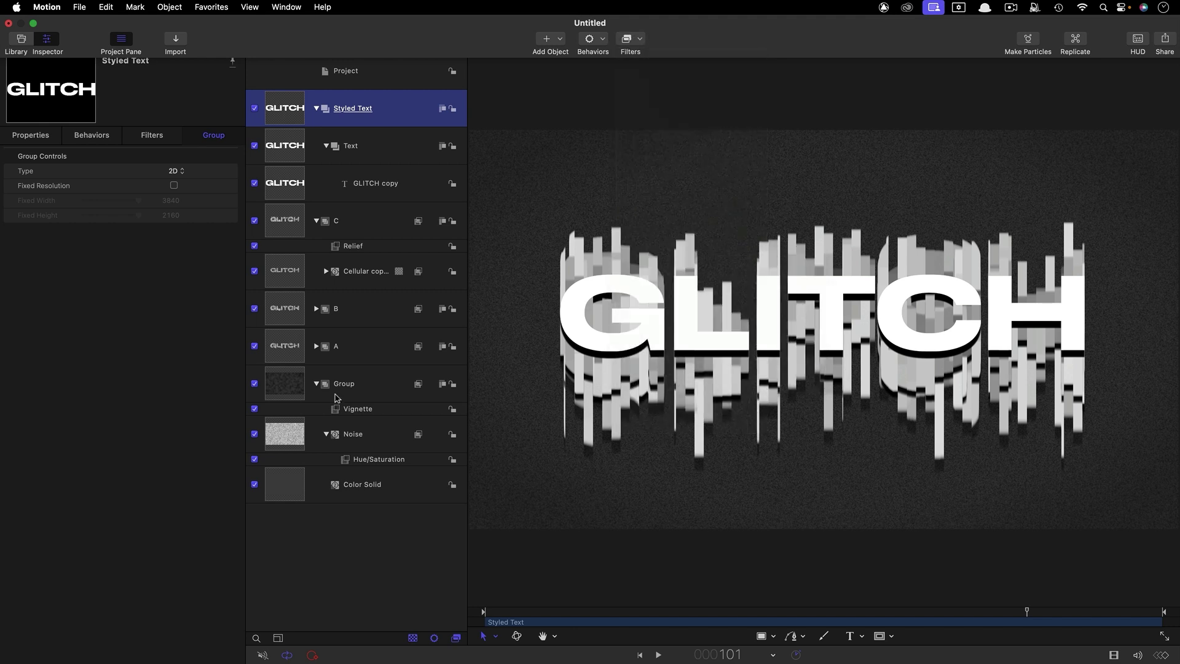
drag(80, 175, 18, 173)
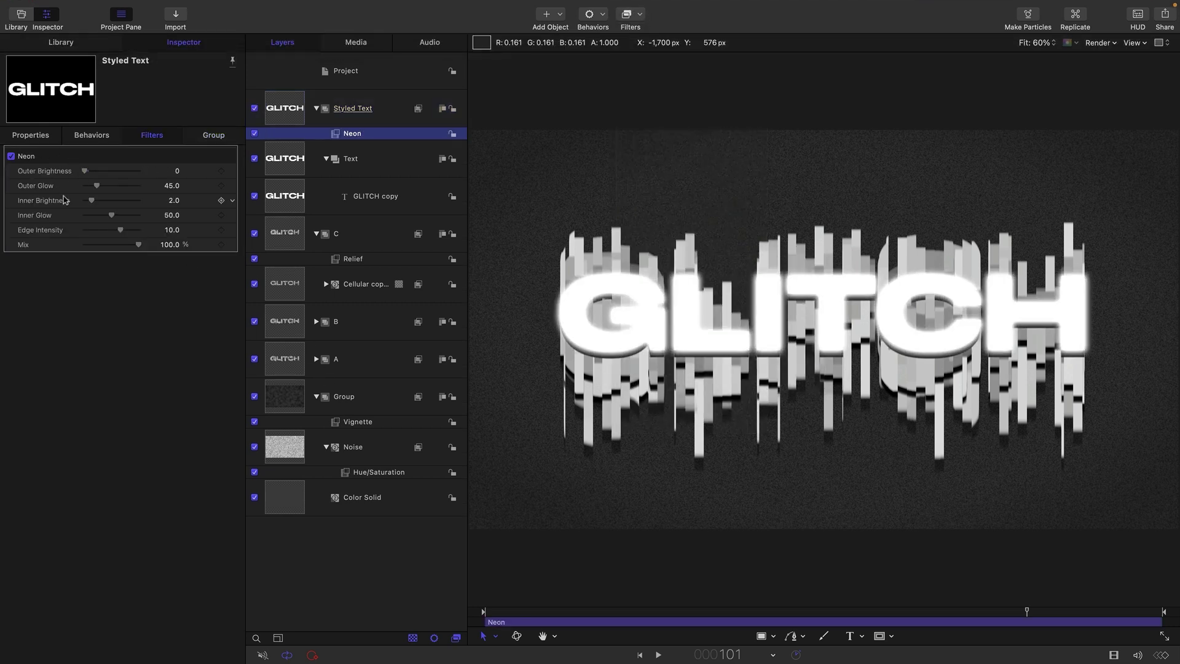
drag(92, 201, 9, 201)
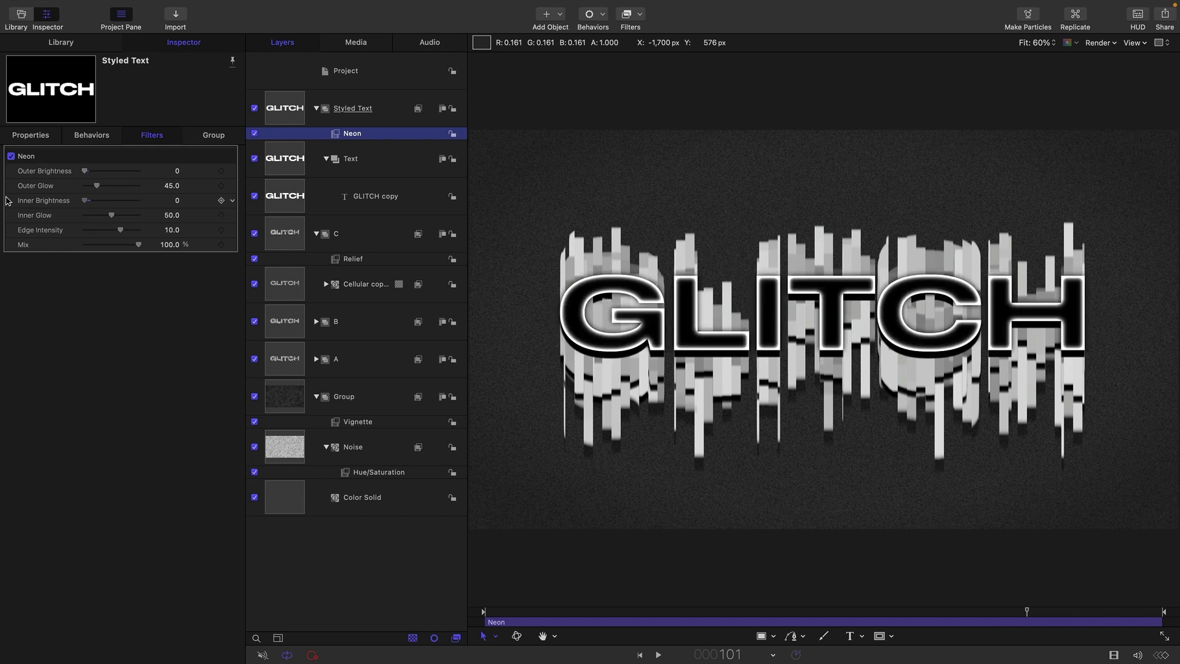
drag(121, 230, 140, 230)
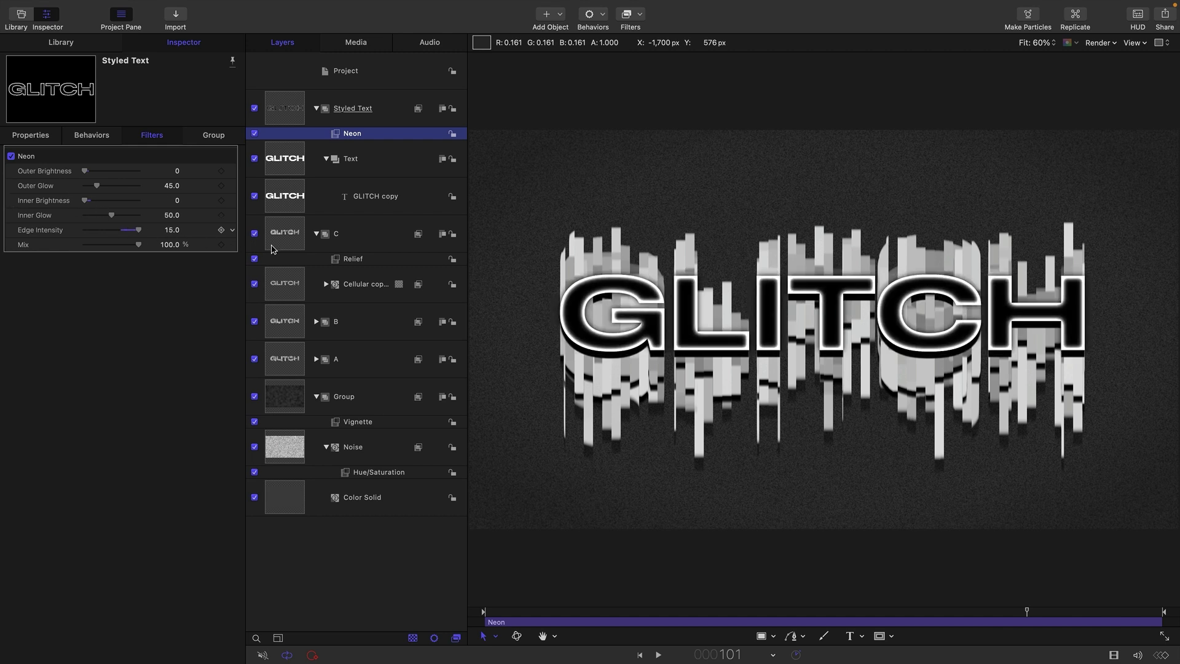
mouse_move(172, 184)
mouse_down()
mouse_move(157, 184)
mouse_move(179, 184)
mouse_up()
- Add an Add Noise filter at amount 1.0, monochrome, with Autoanimate off
click(641, 14)
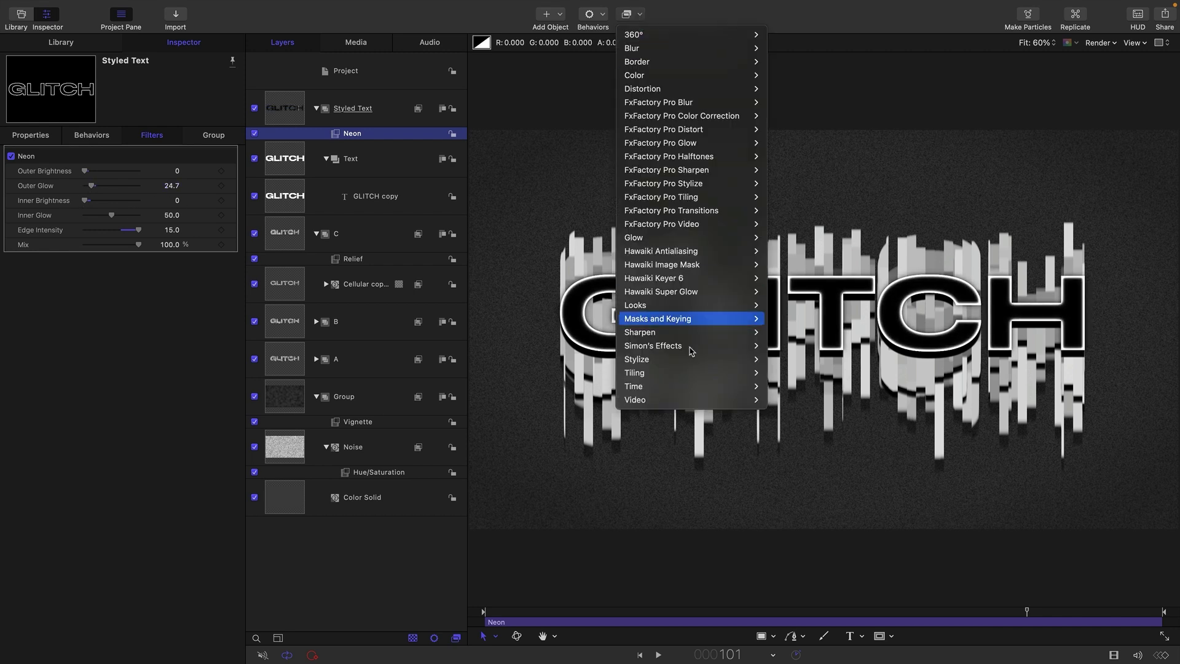
mouse_move(695, 363)
click(792, 299)
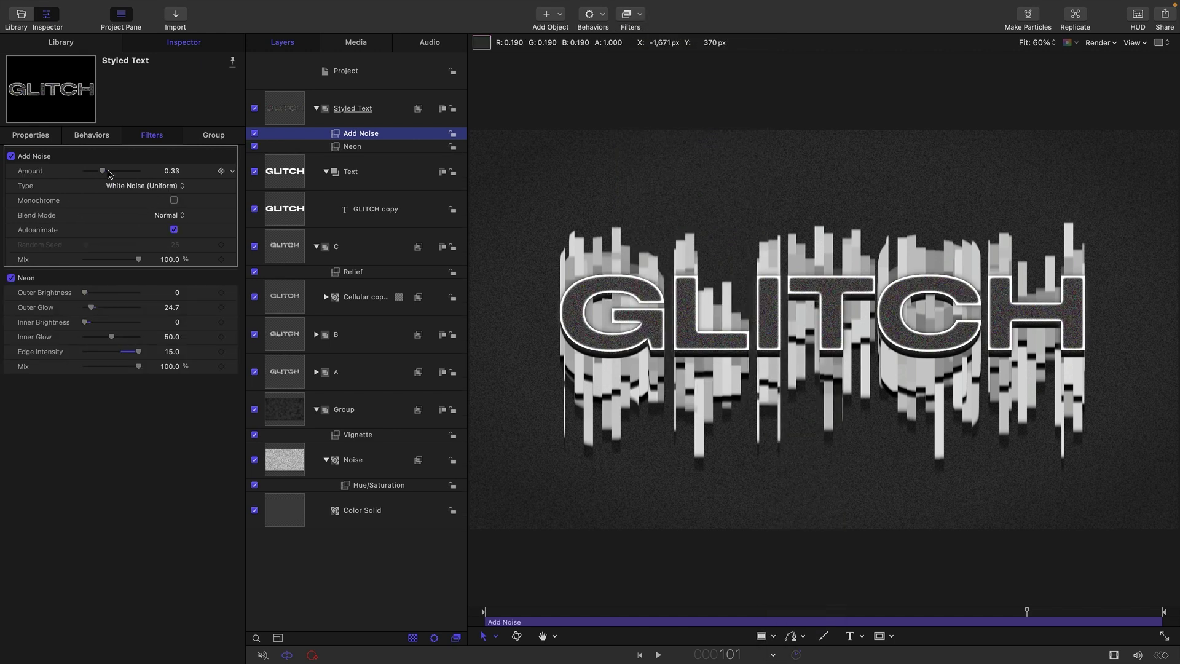
drag(104, 172, 140, 172)
click(174, 229)
click(174, 200)
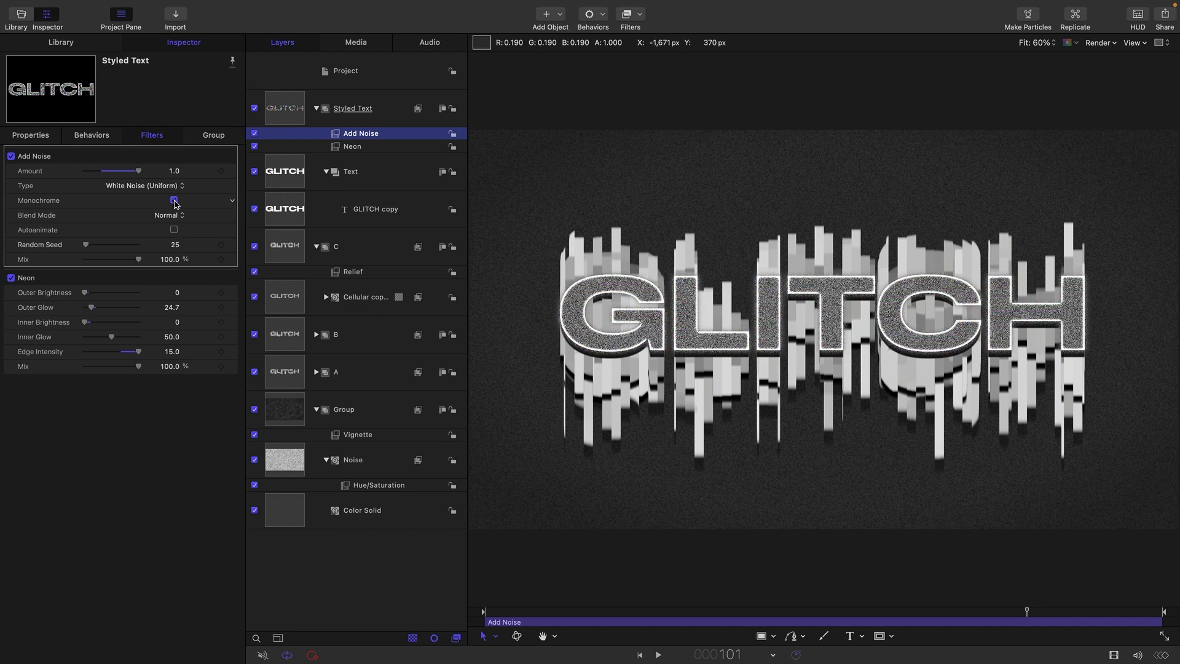
- Add a Threshold filter set to 0.86 to darken the noisy fill
click(642, 18)
mouse_move(738, 75)
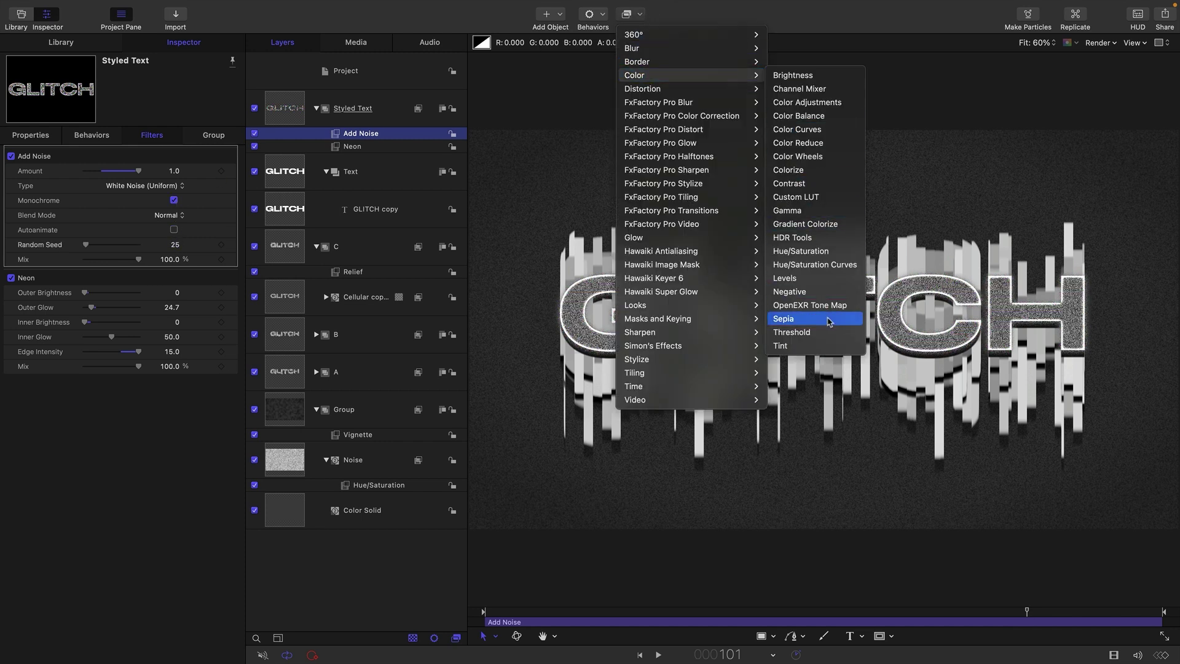
click(793, 332)
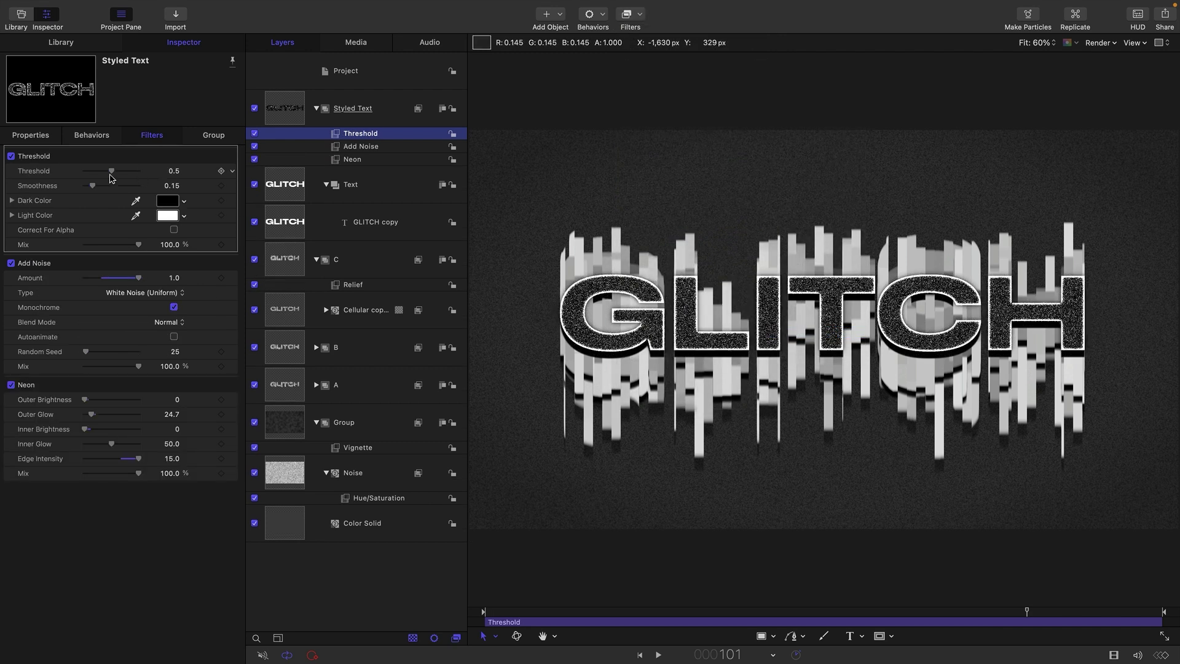
drag(114, 171, 131, 172)
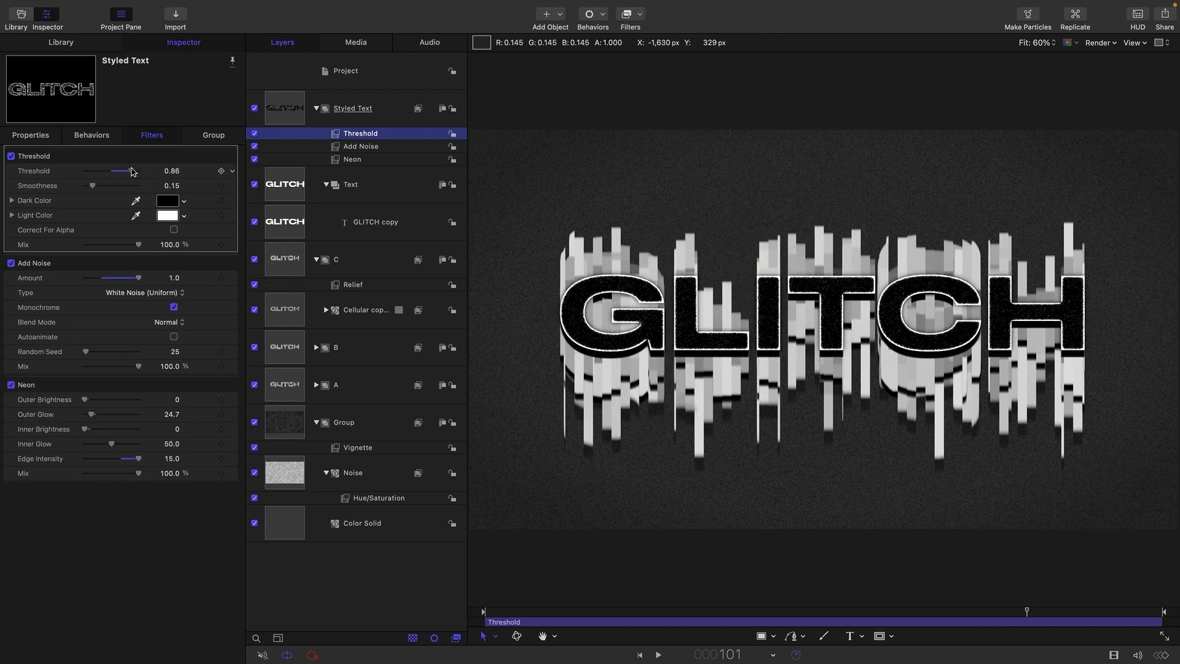
click(289, 113)
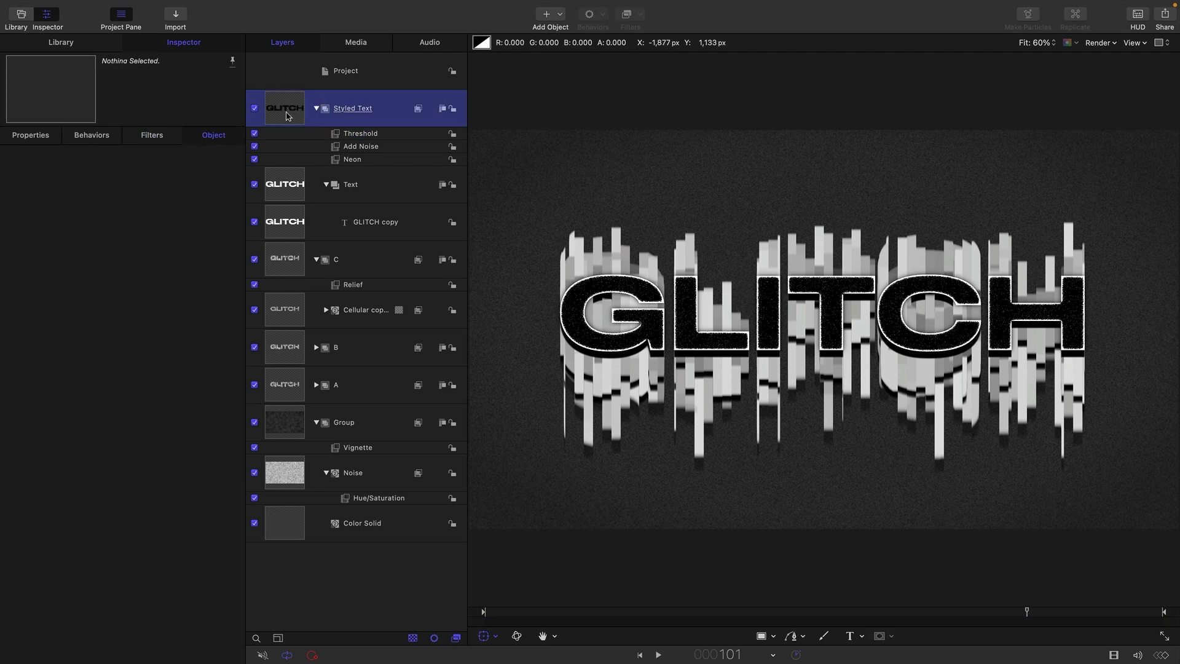
- Draw a Rectangle Mask across the canvas, feather it to 153, and preview playback
click(891, 638)
click(920, 543)
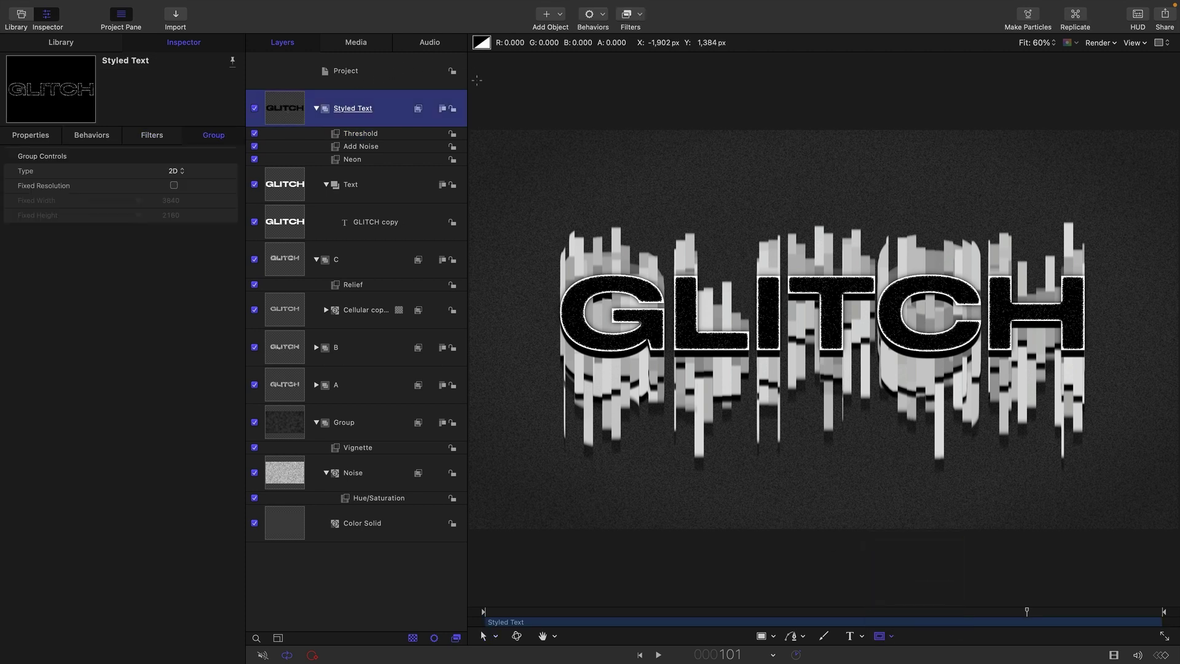
drag(481, 92, 1175, 327)
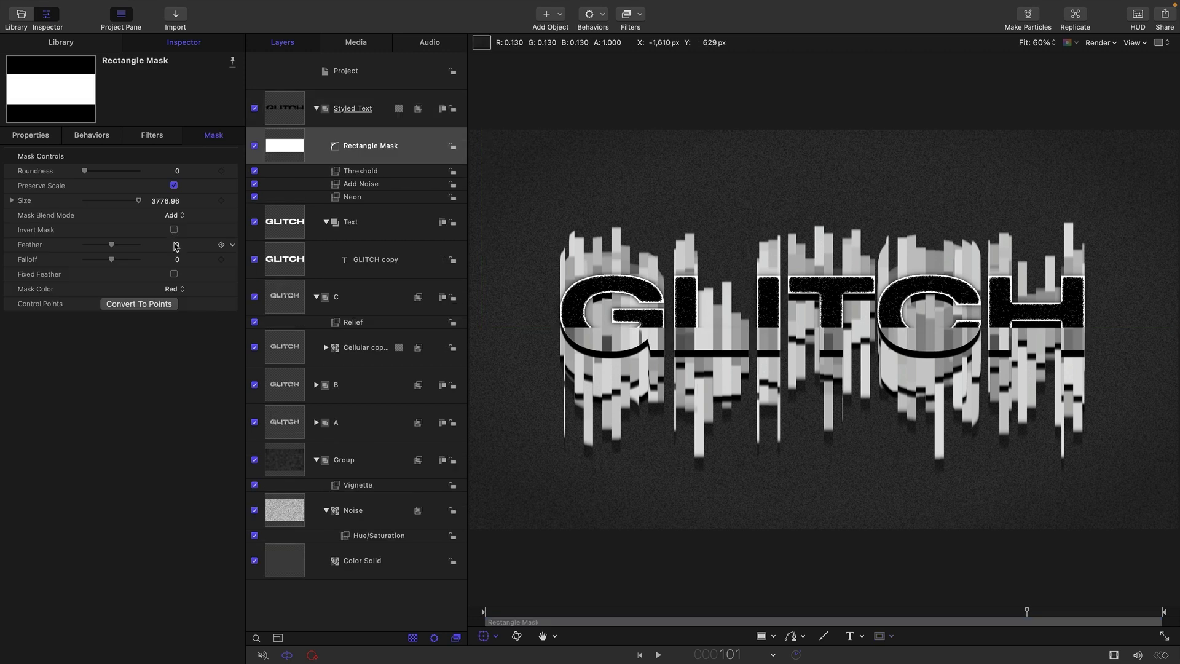
drag(176, 248, 176, 240)
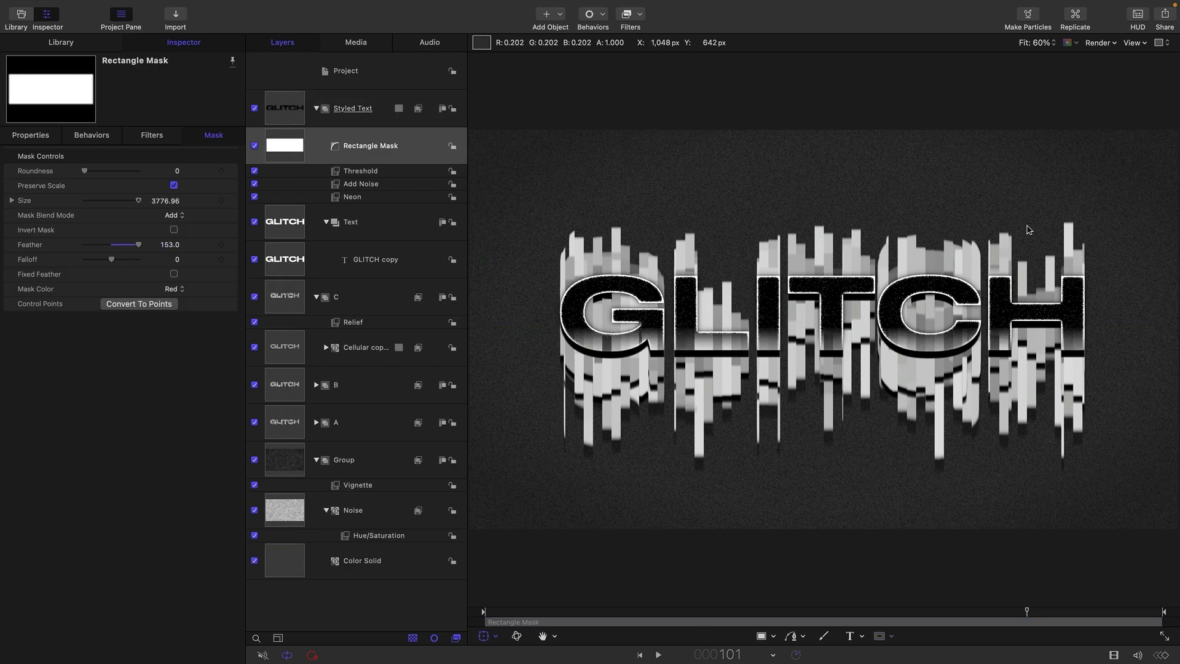
click(658, 655)
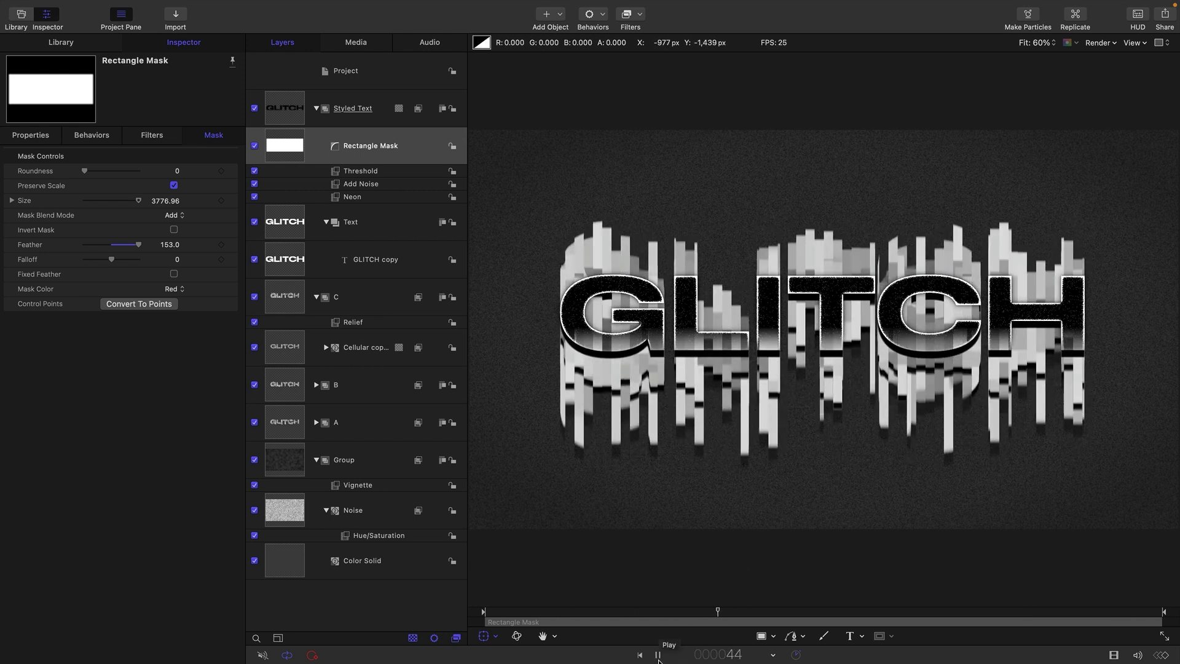
click(658, 655)
- Add a Sequence Text behavior to GLITCH copy, trimmed to end at frame 10
click(310, 248)
click(598, 49)
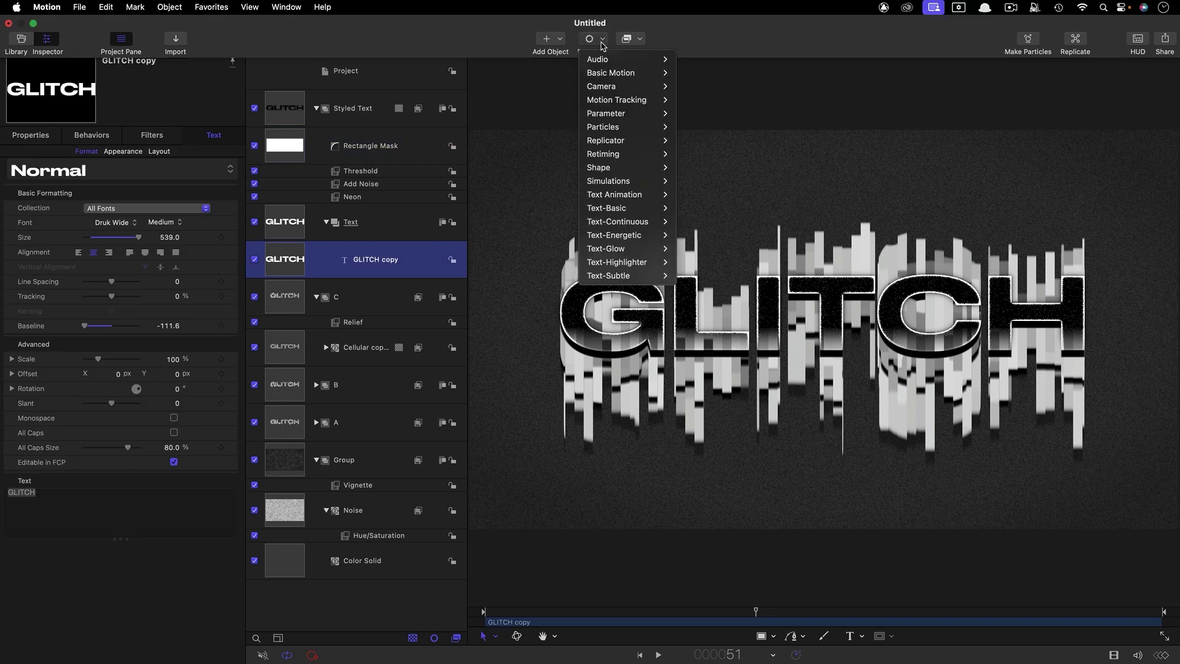
mouse_move(630, 187)
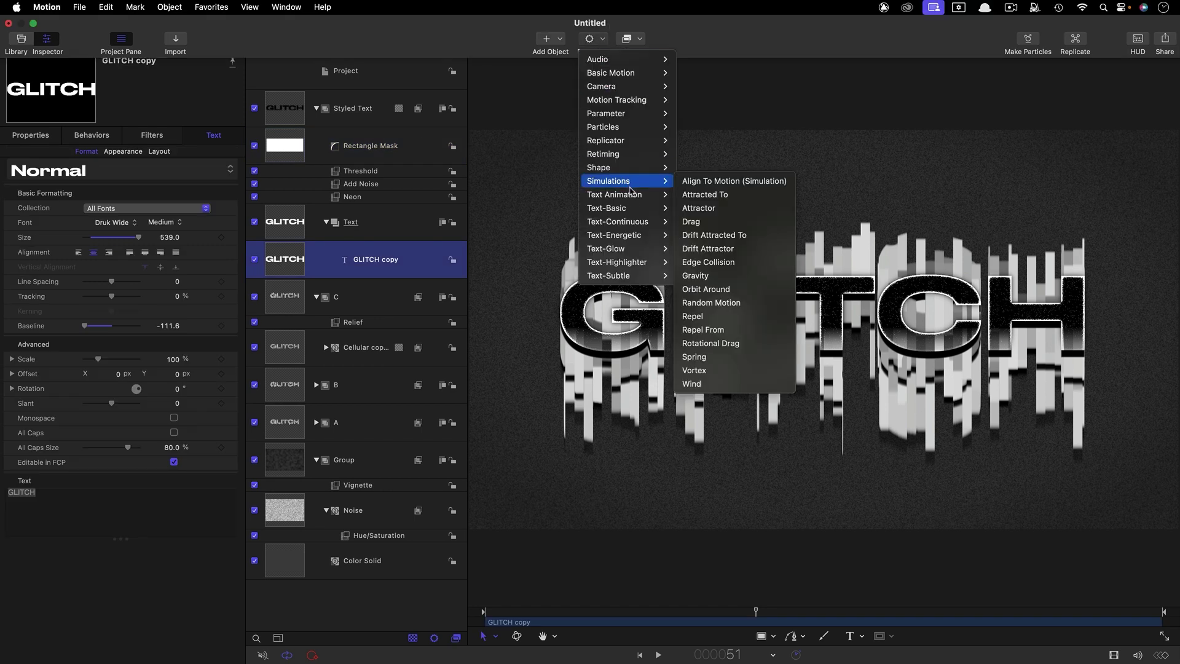
click(714, 208)
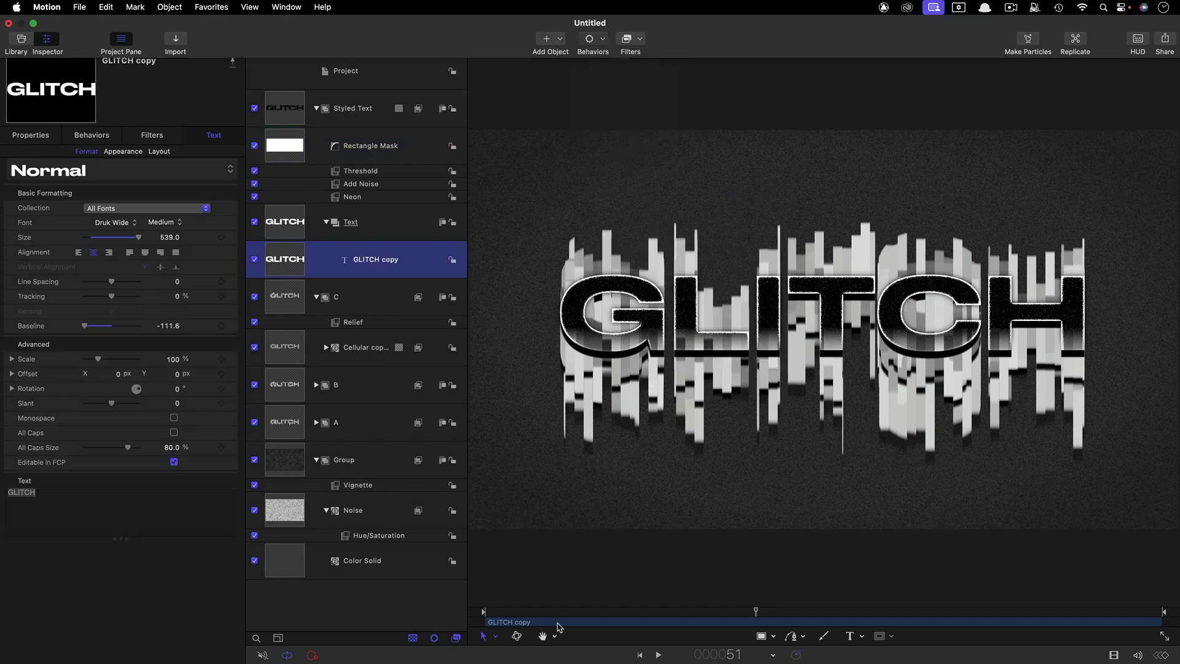
mouse_move(532, 616)
mouse_down()
mouse_move(509, 615)
mouse_move(535, 622)
mouse_up()
key(Left)
key(o)
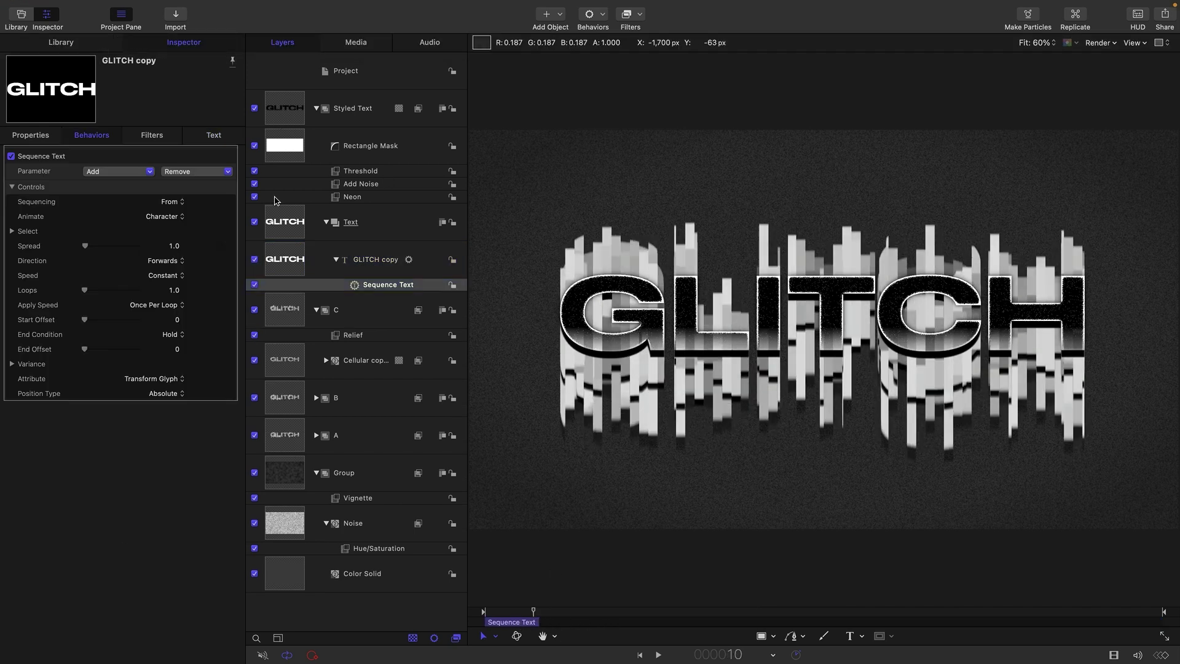
- Animate the sequence from 0% opacity with a Random direction
click(119, 172)
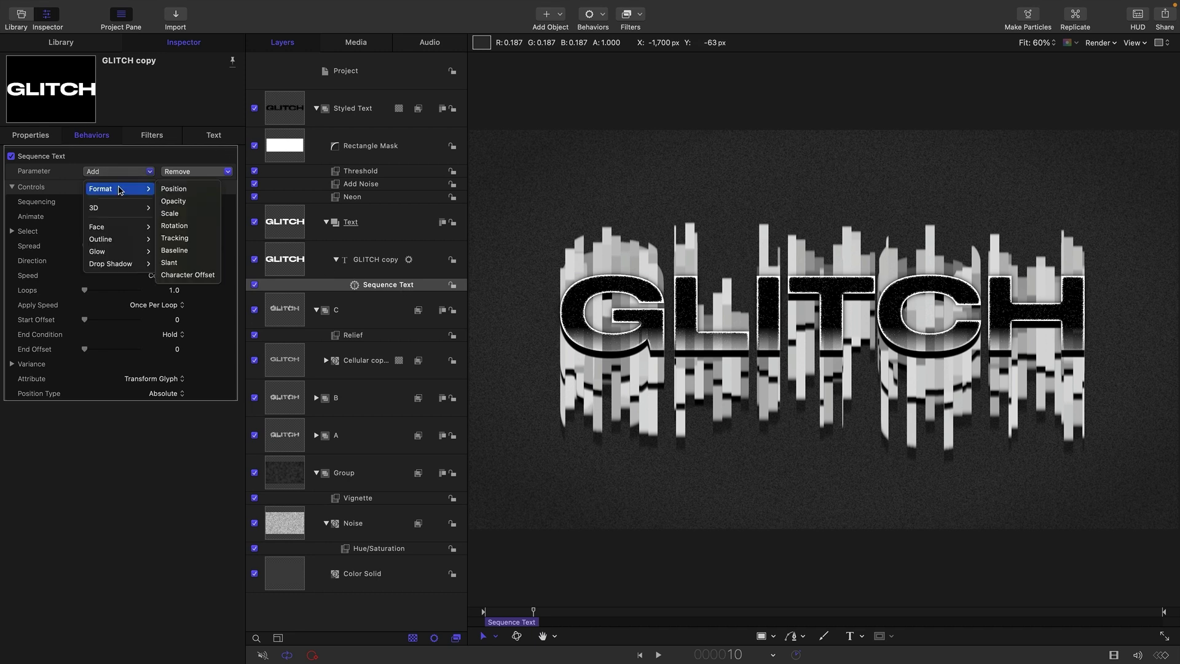
click(173, 201)
drag(138, 186, 2, 179)
key(shift+Right)
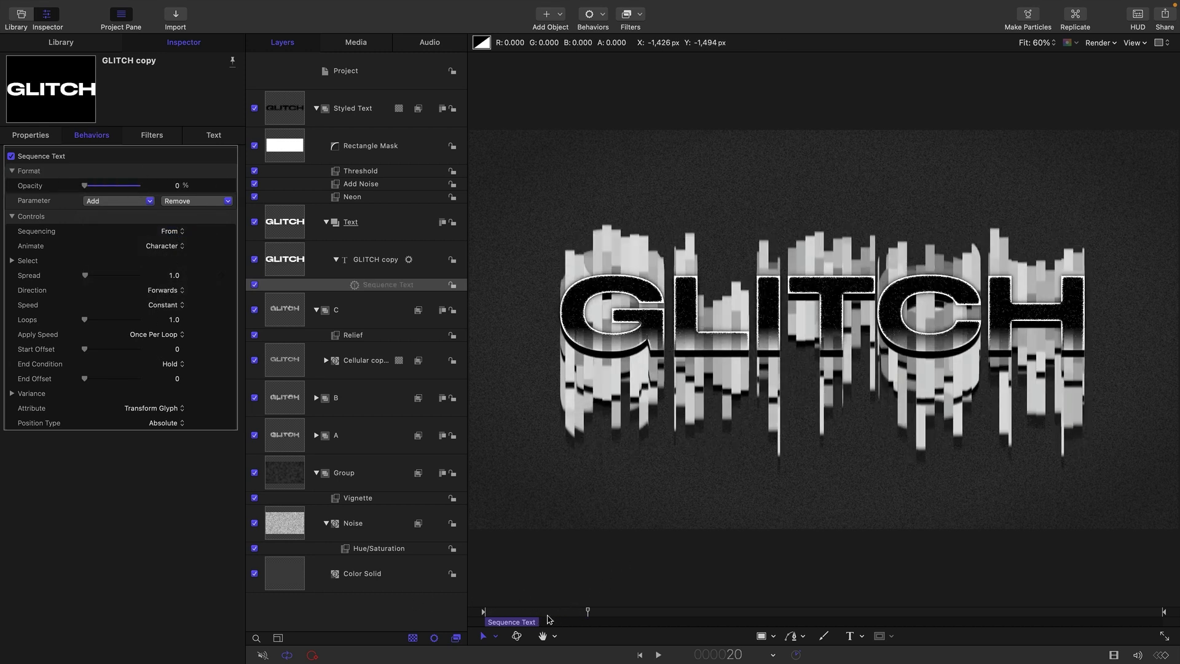
drag(553, 612, 517, 612)
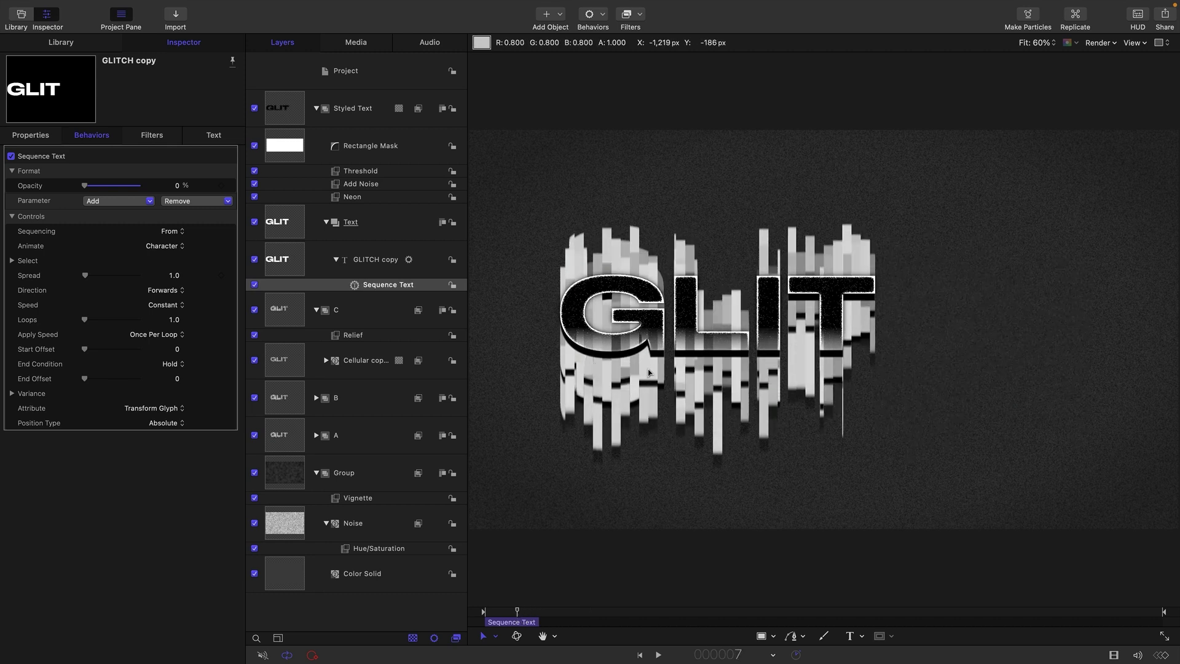
click(163, 290)
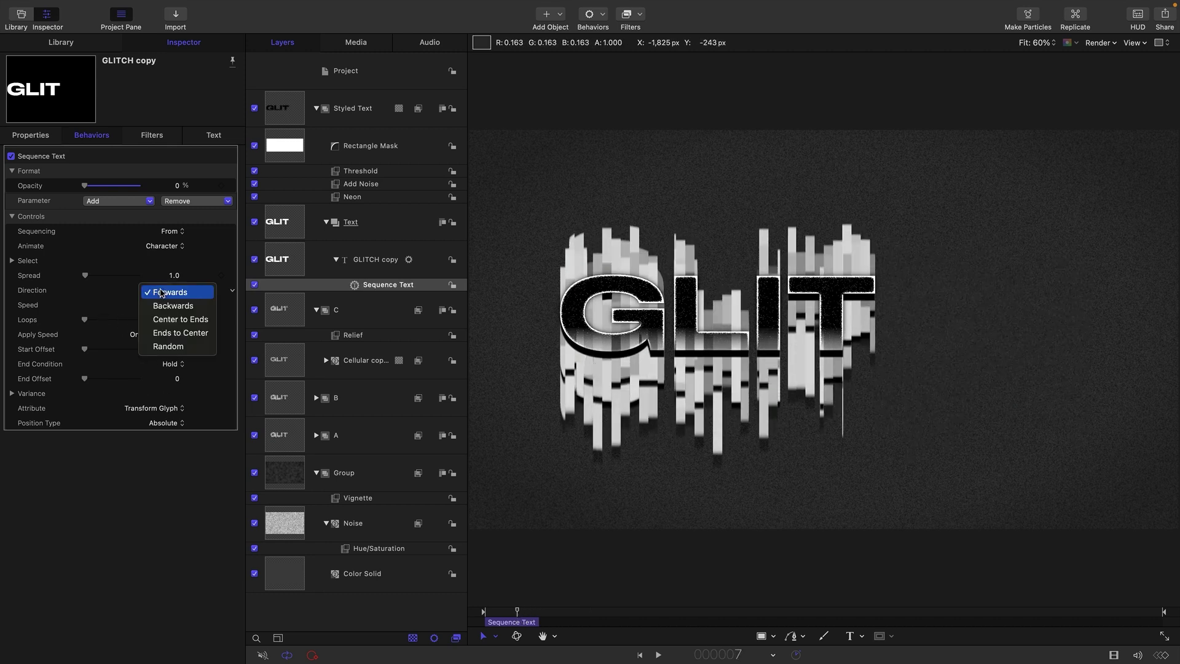
click(169, 346)
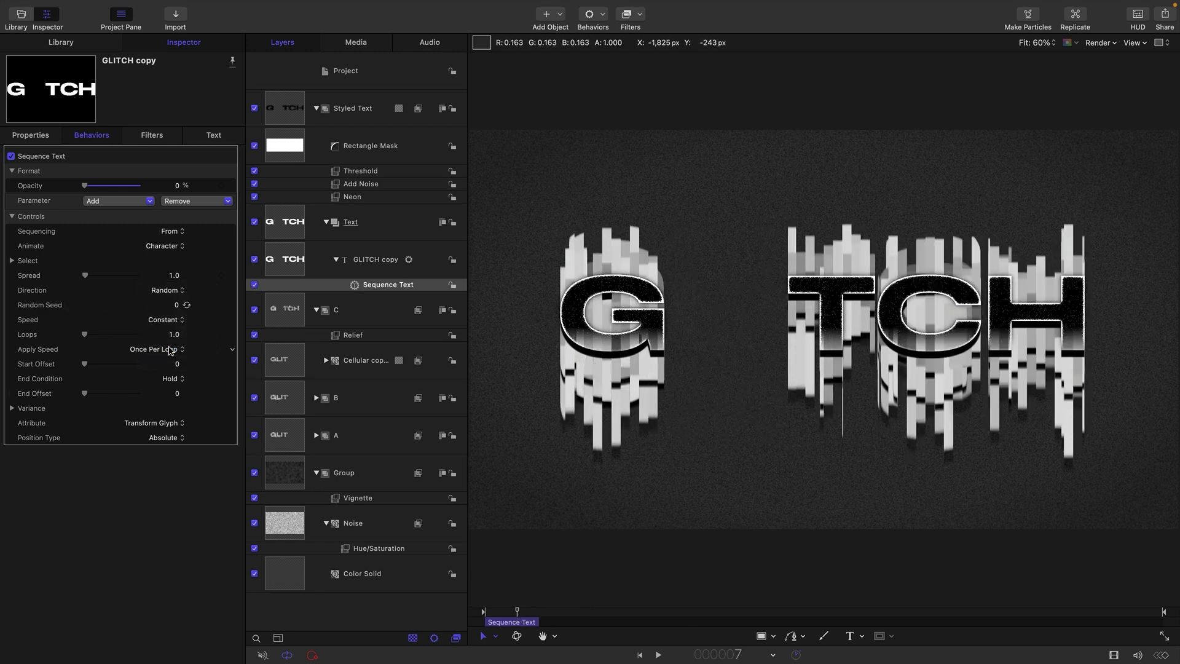
- Add a Character Offset of 12 to the sequence and play from the first frame
click(117, 202)
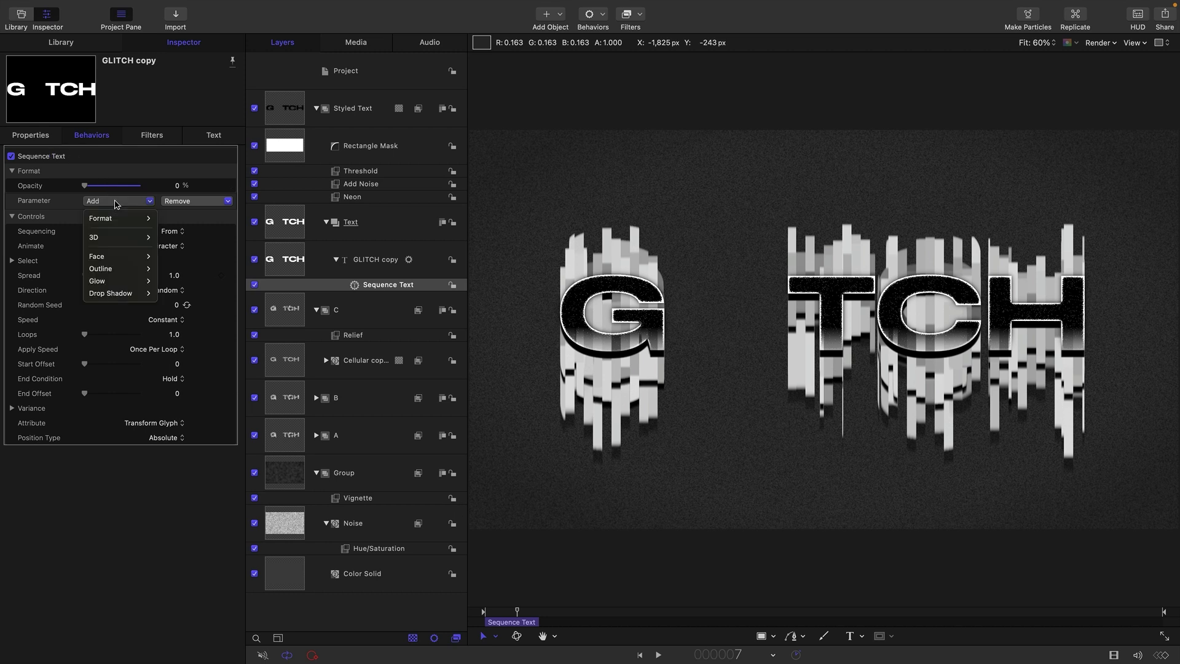
mouse_move(120, 218)
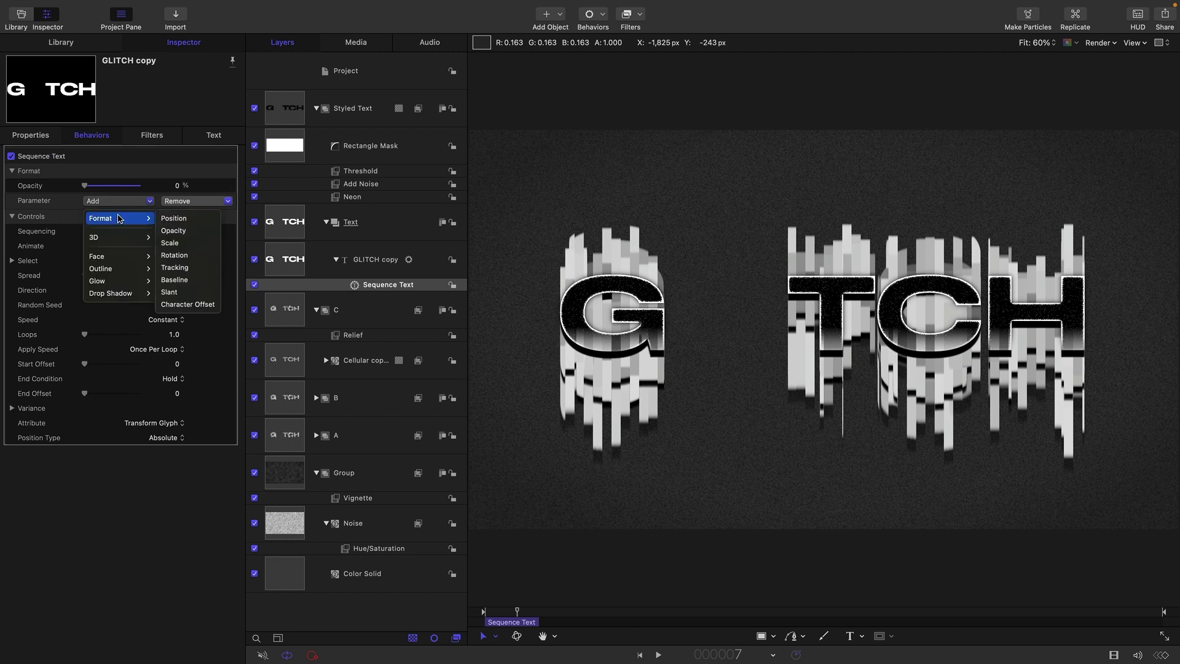
click(203, 305)
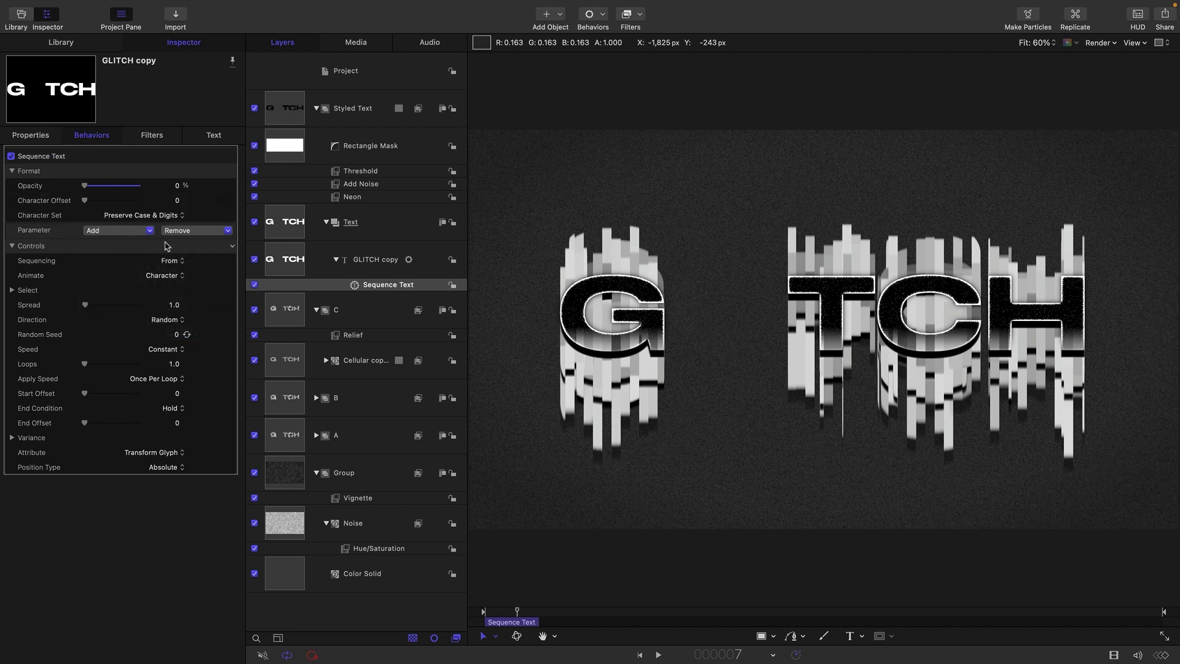
click(177, 201)
key(Return)
click(481, 614)
drag(480, 619, 465, 618)
click(658, 655)
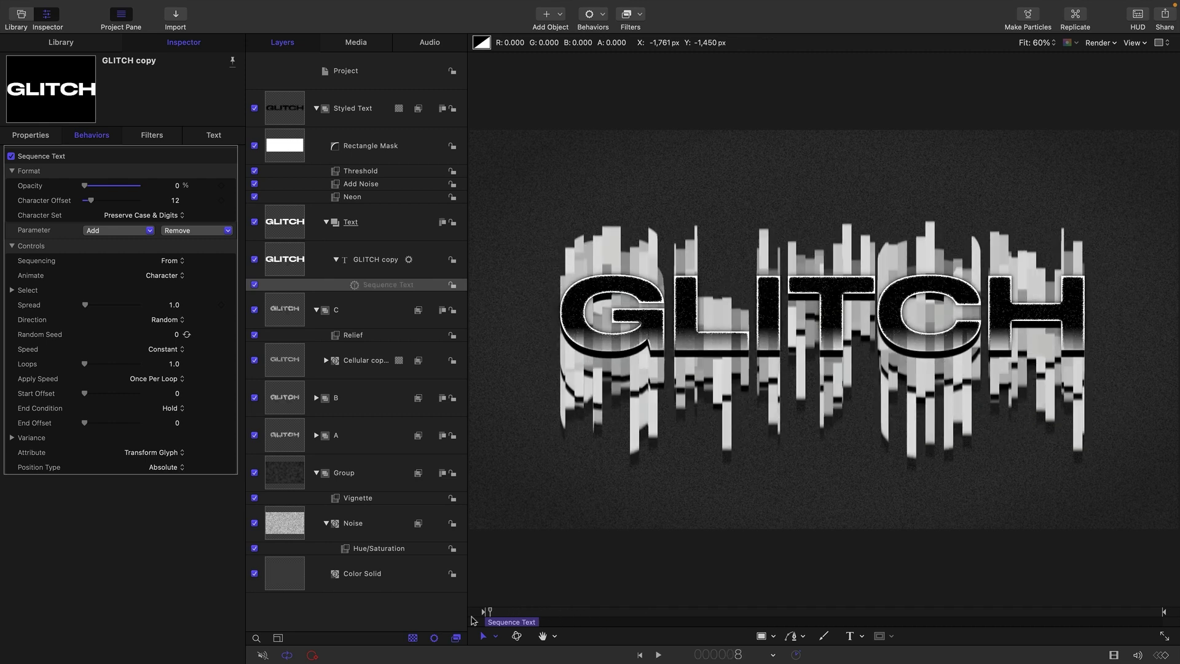
- Duplicate the Sequence Text, move the copy to the clip end, and set Sequencing to To
right_click(355, 287)
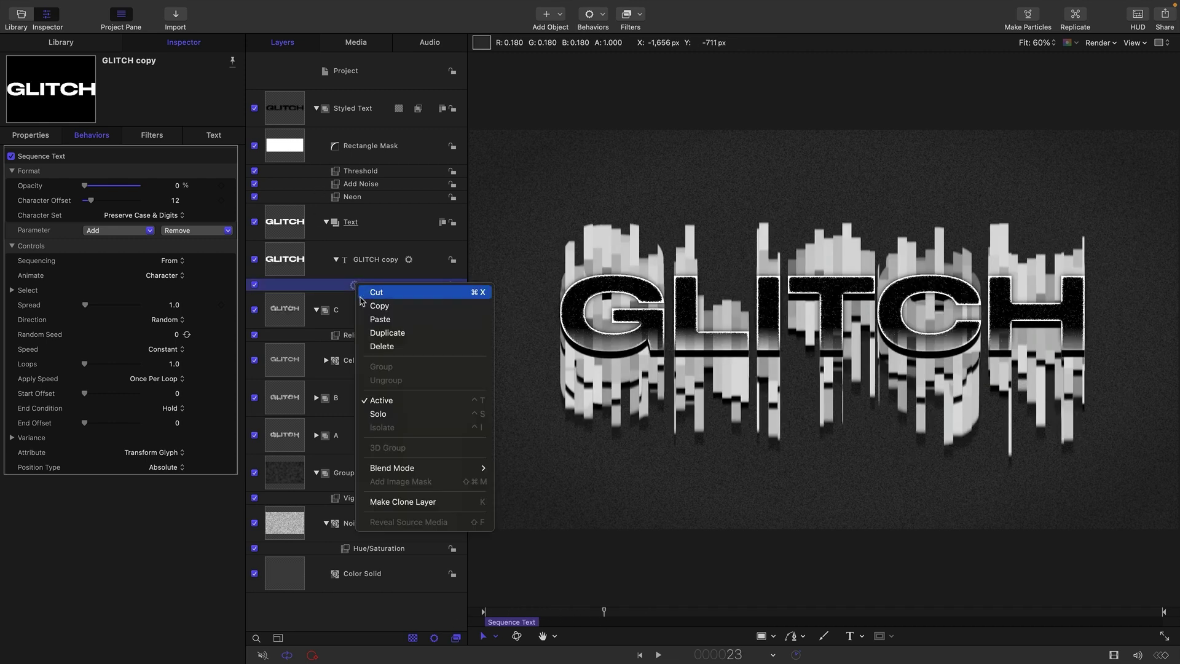
click(380, 332)
drag(517, 632, 1139, 631)
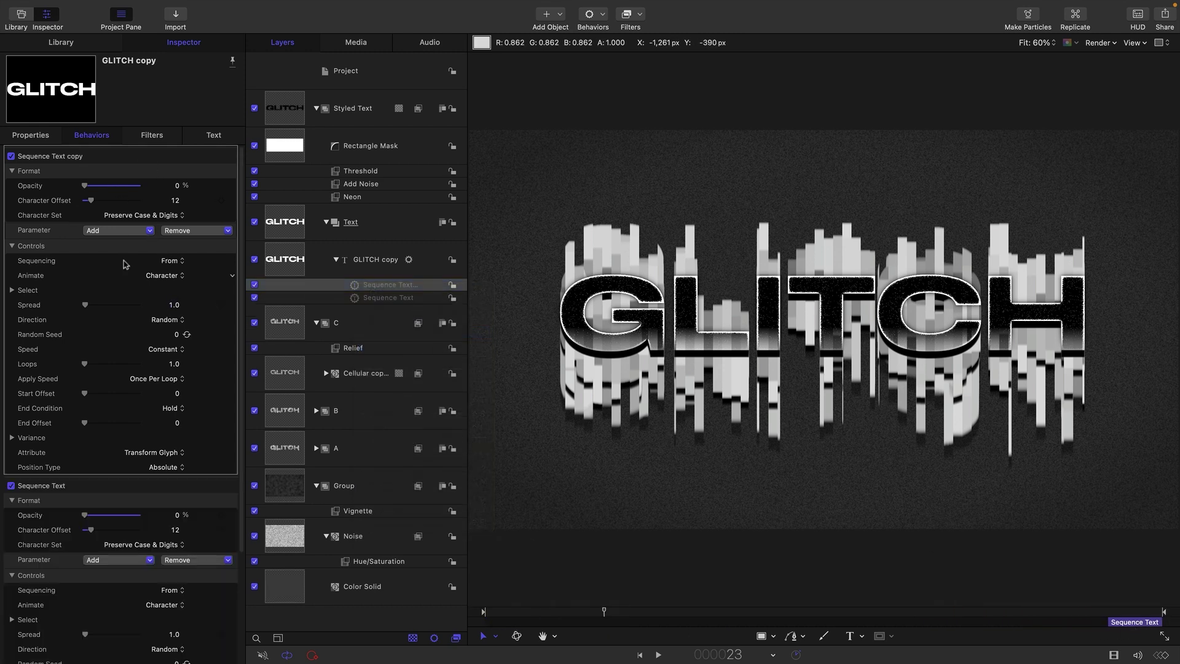
click(166, 262)
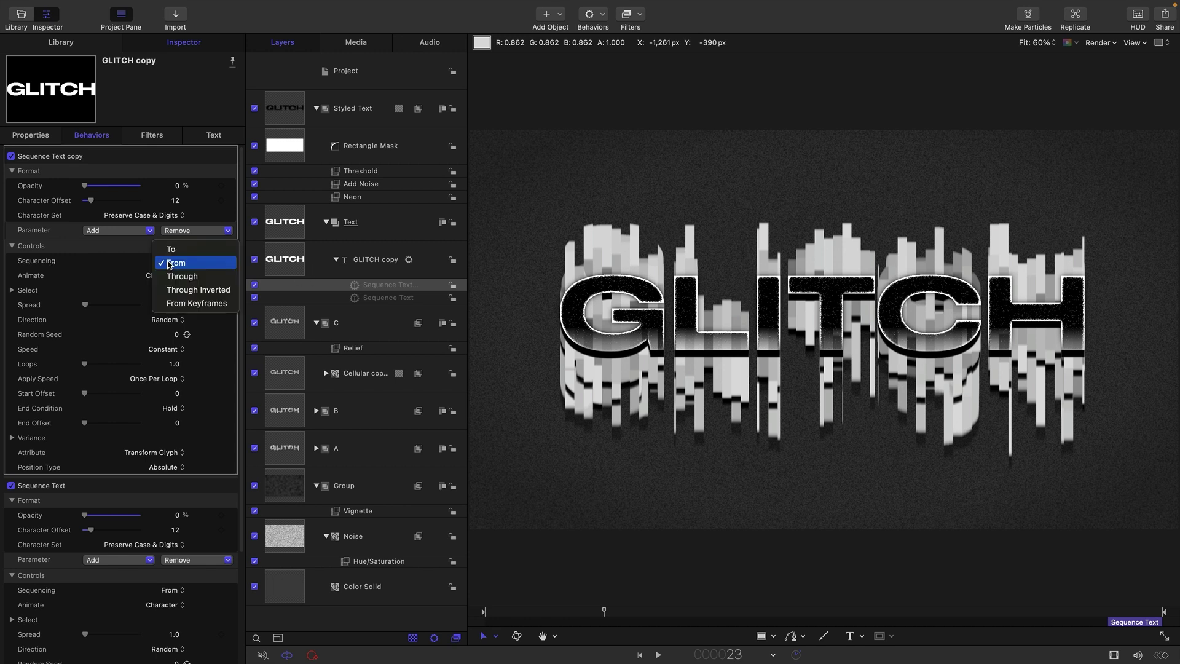
click(173, 248)
drag(1100, 612, 1160, 612)
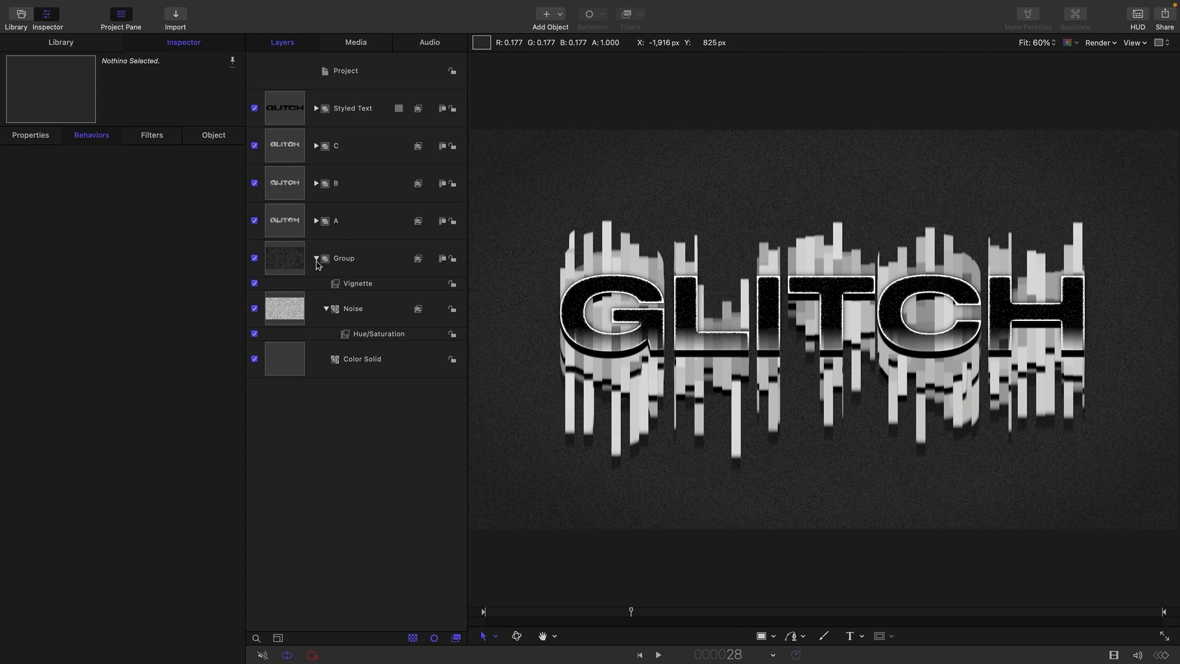
- Create a new Group 1 and move all layers into it
click(316, 258)
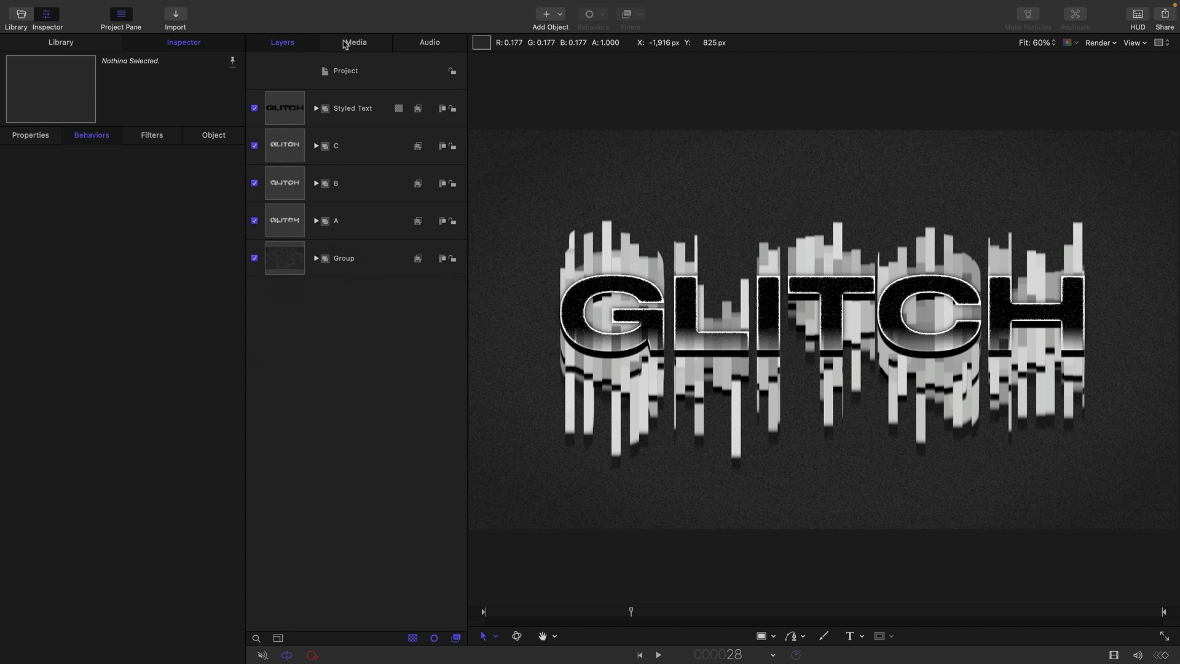
click(351, 62)
mouse_move(274, 3)
click(170, 7)
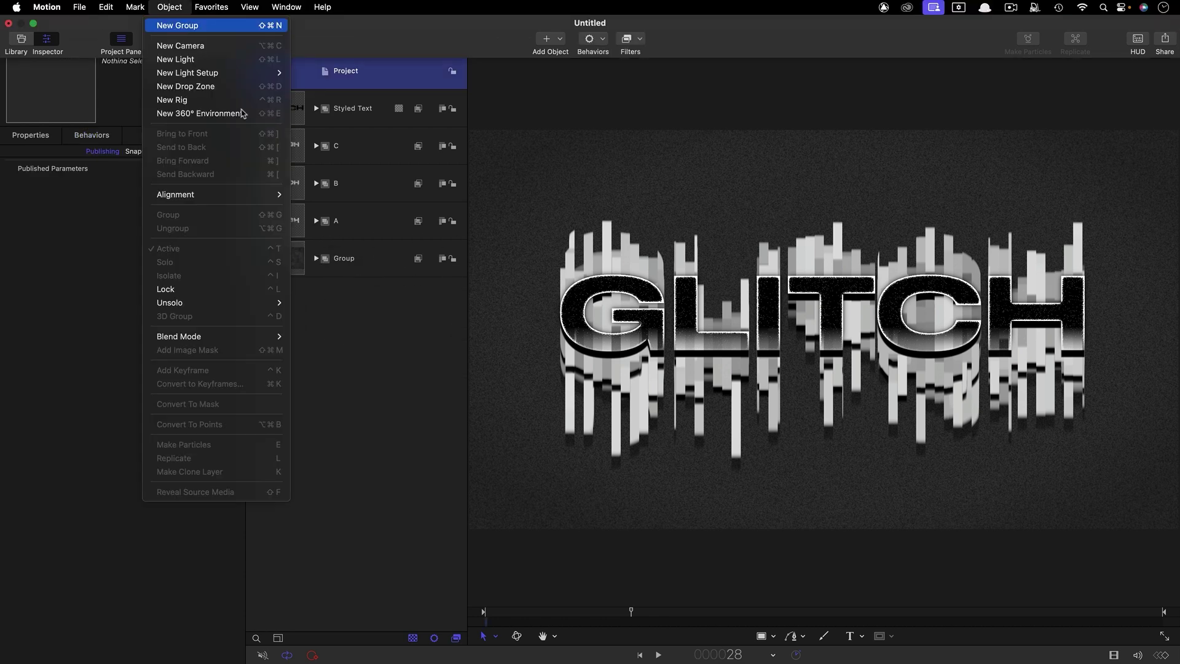
key(shift+super+n)
drag(404, 391, 388, 115)
click(289, 116)
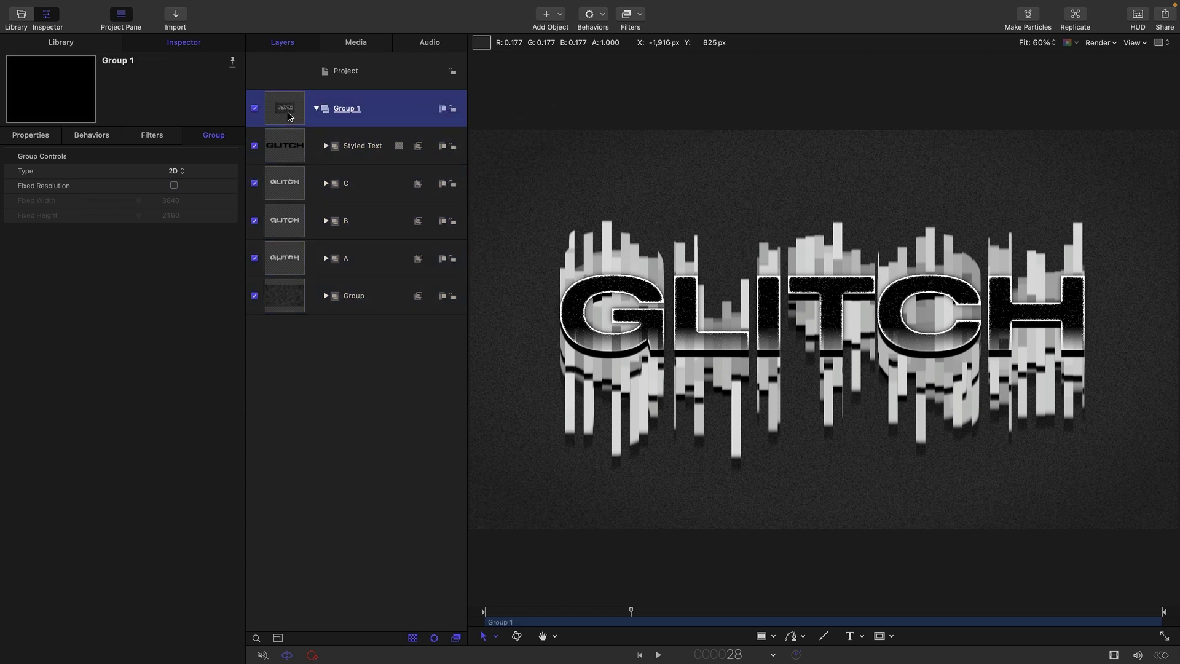
- Apply the Cool look filter to Group 1 with Mix 10, then deselect everything
click(641, 17)
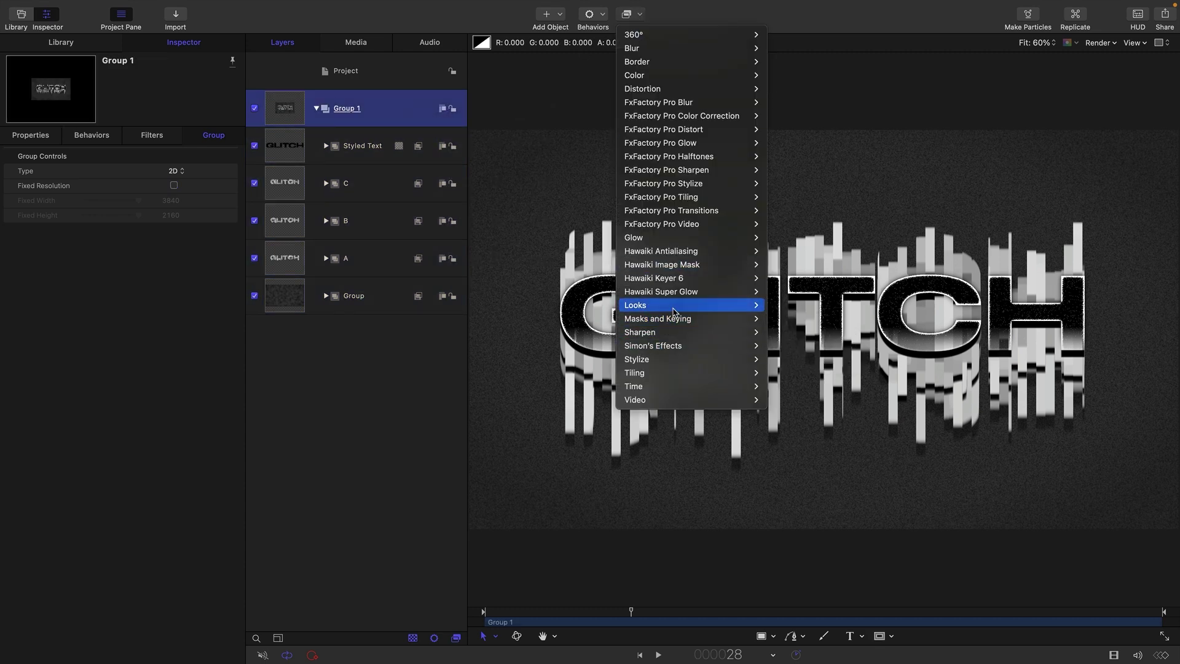
mouse_move(675, 312)
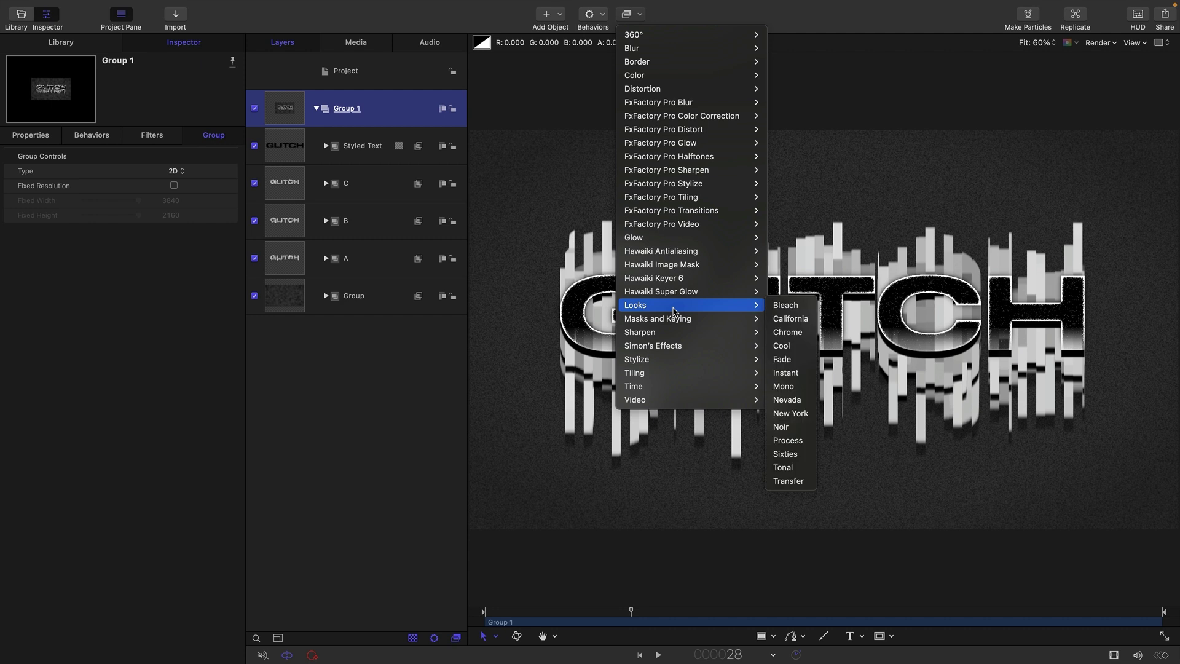
click(781, 346)
click(166, 172)
text(10)
key(Return)
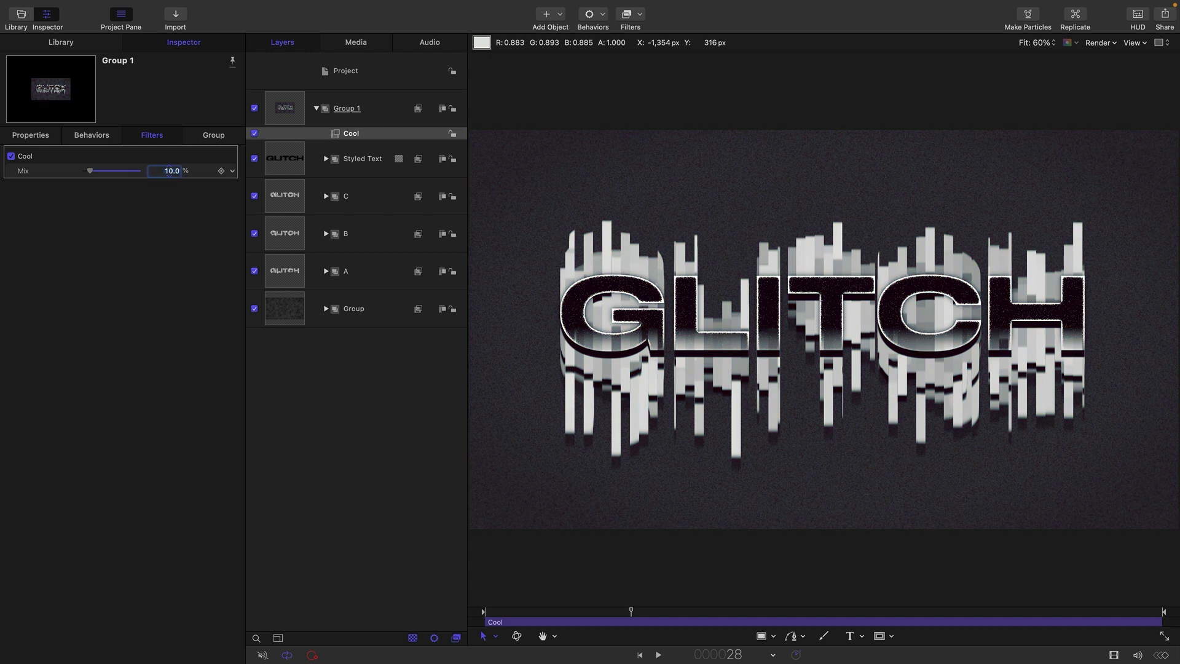
click(256, 139)
click(639, 461)
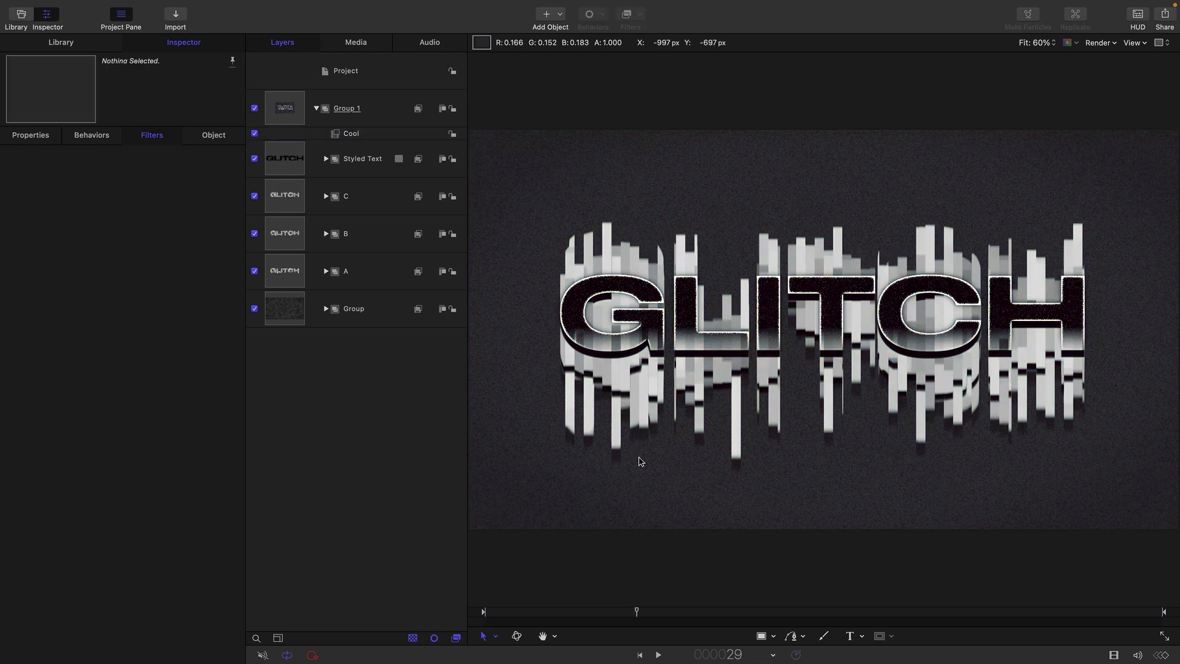
- Create Group 2 above the background group and add a Cellular generator to it
click(287, 313)
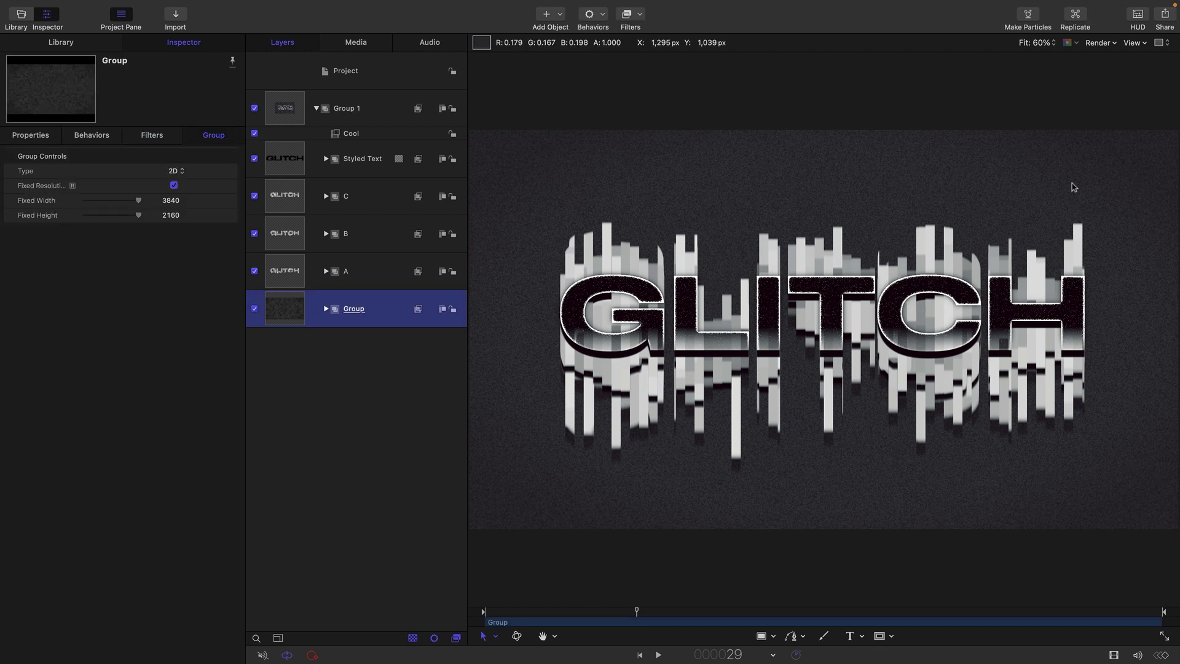
click(173, 6)
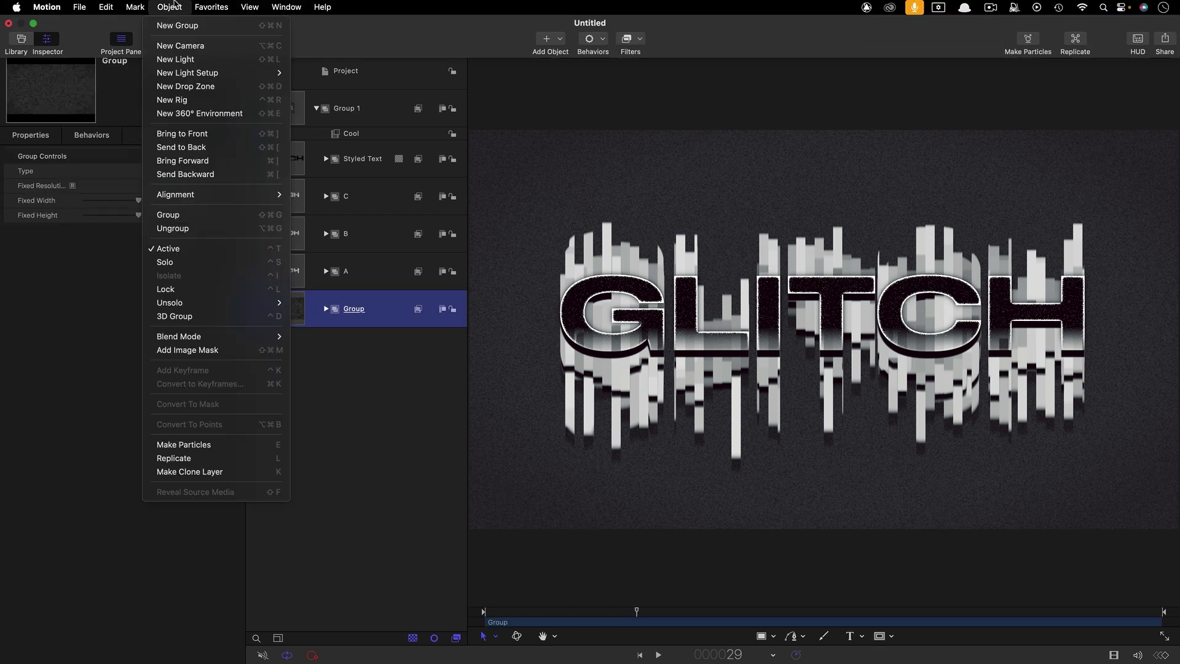
click(177, 27)
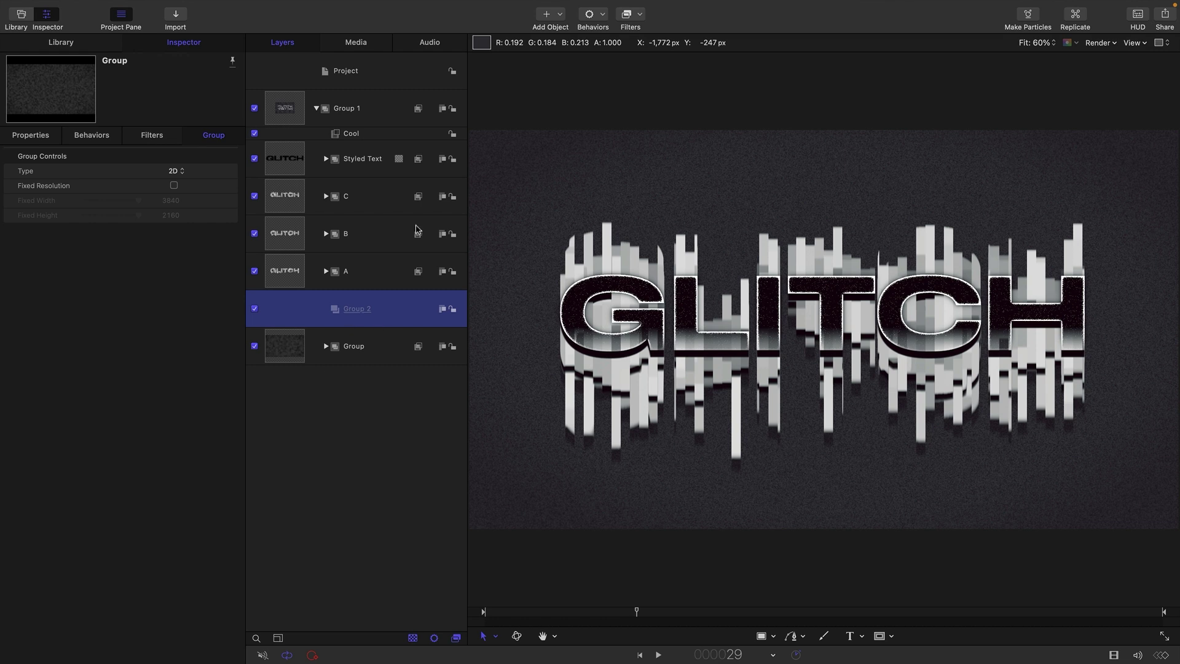
click(555, 20)
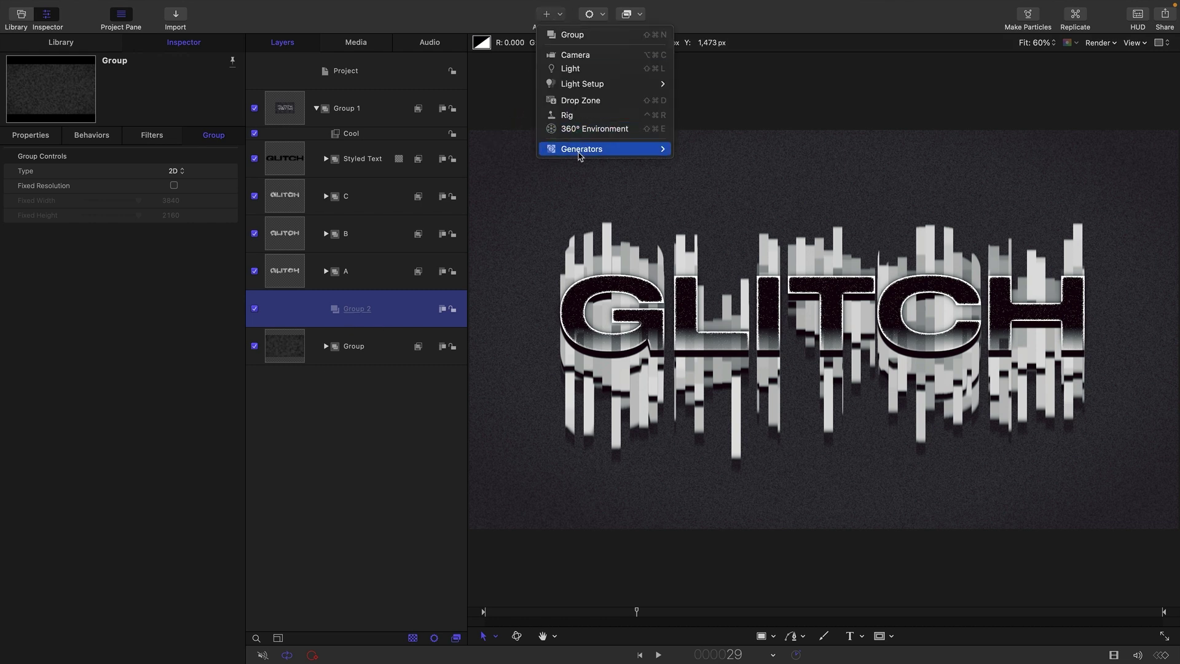
mouse_move(578, 151)
mouse_move(726, 161)
click(827, 175)
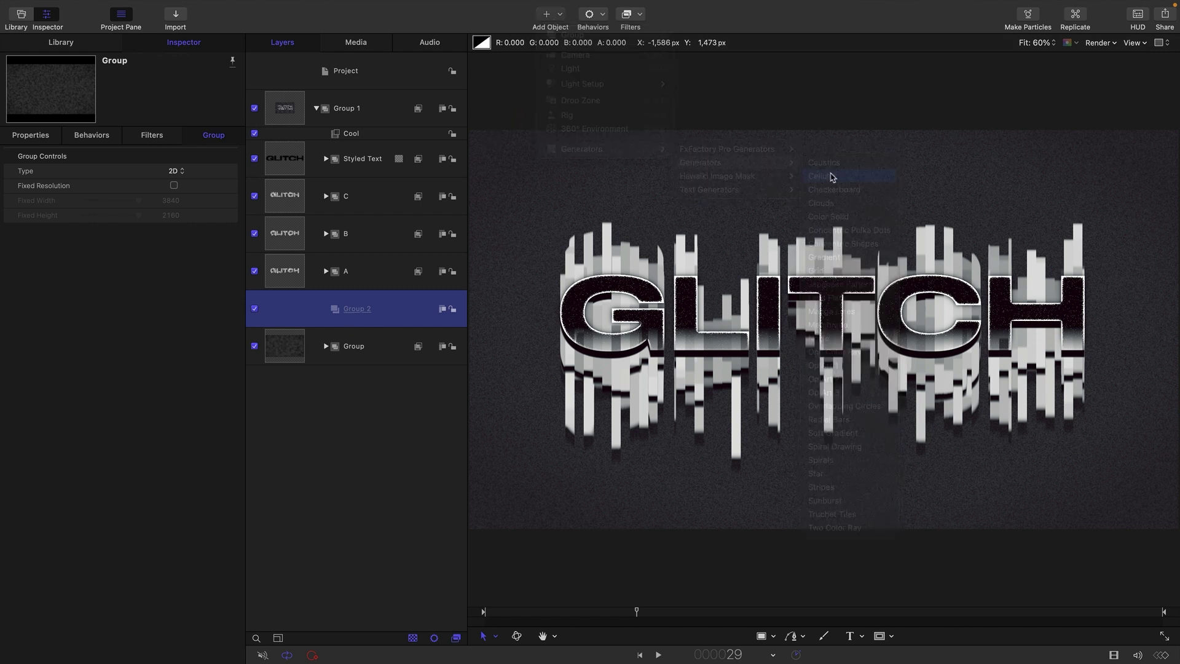
- Apply a Pixellate filter to the Cellular layer with scale 100
click(631, 16)
mouse_move(677, 360)
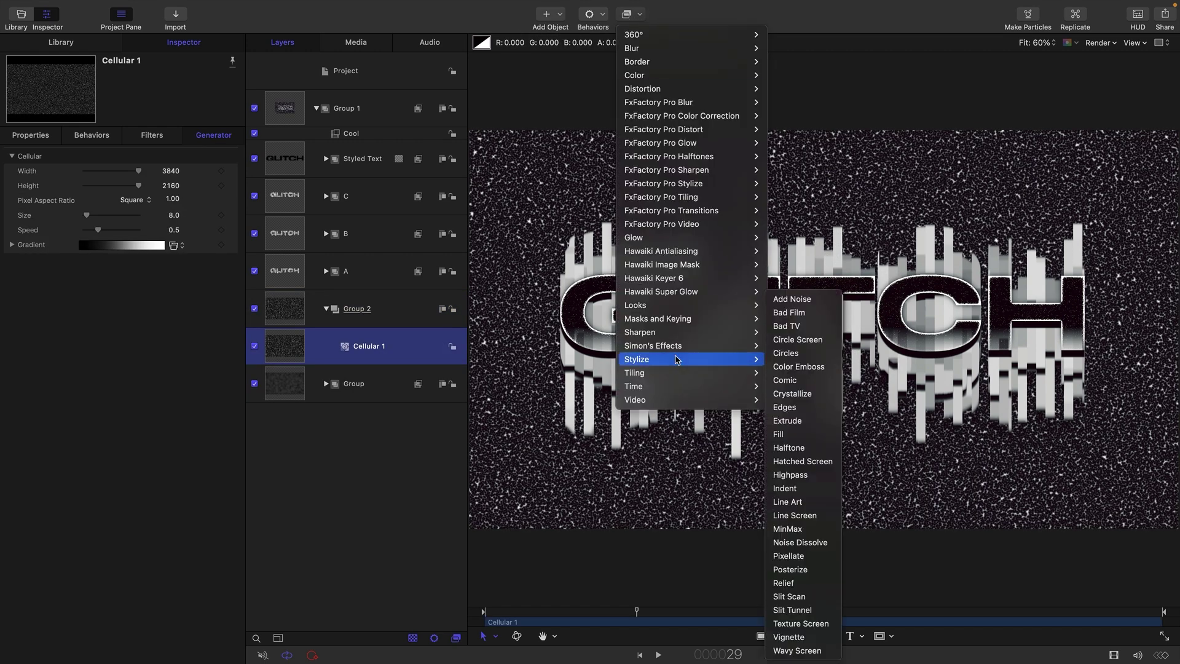
click(804, 557)
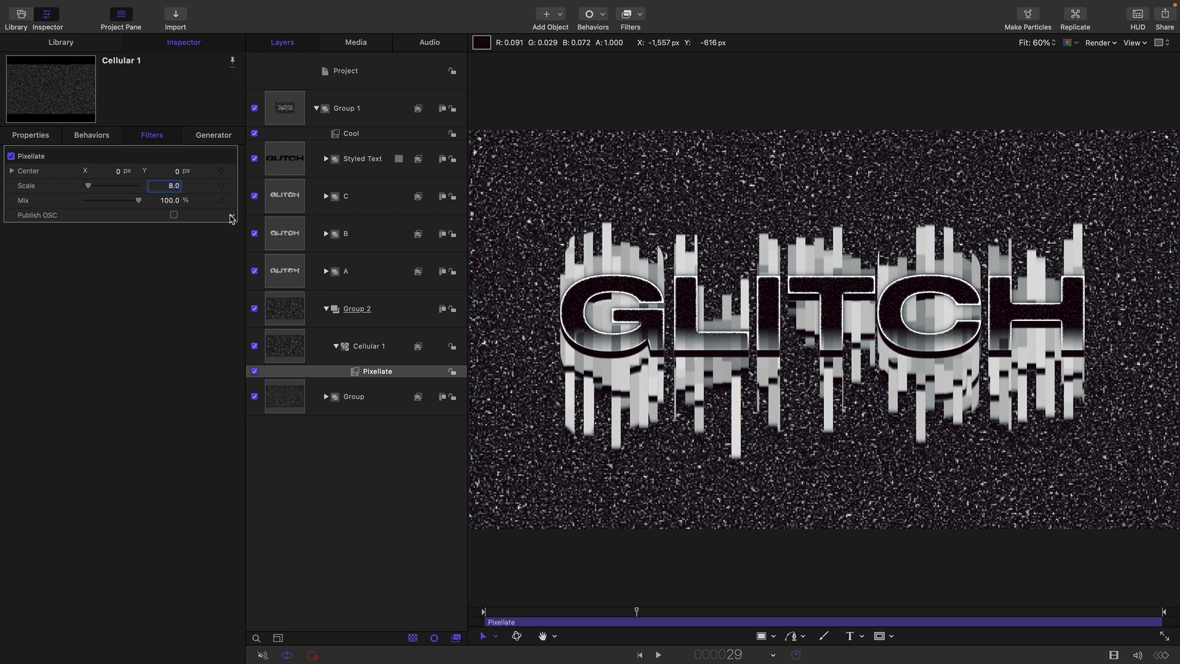
text(00)
key(Return)
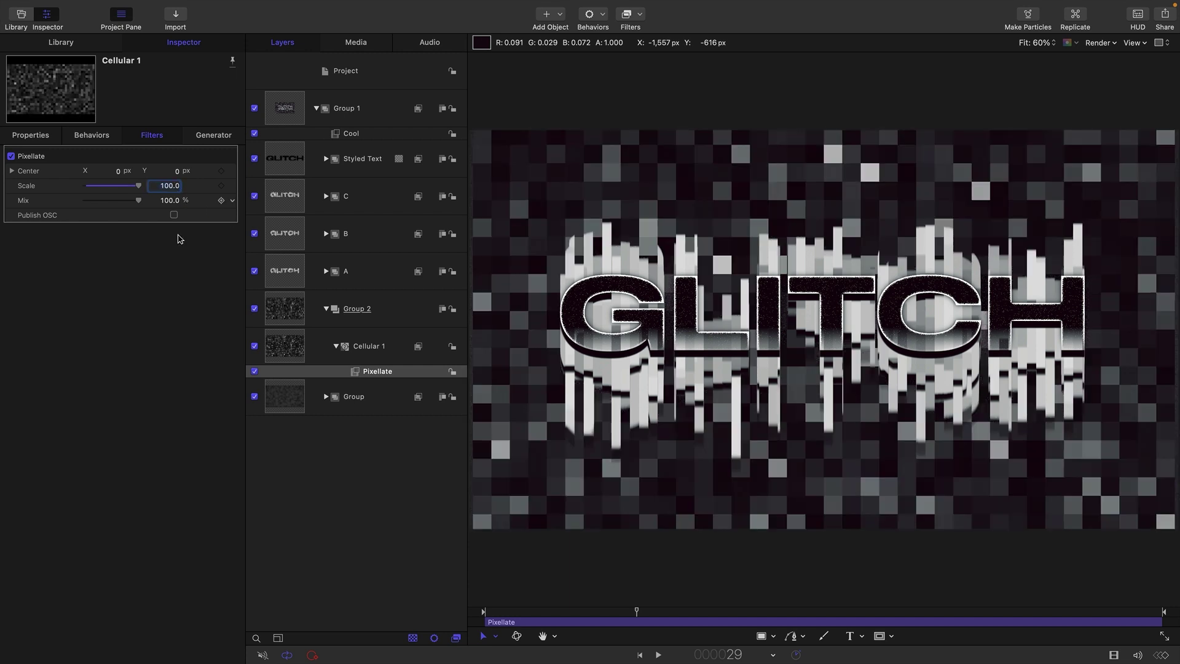
- Draw a tall, thin Rectangle Mask strip on the Cellular 1 layer
click(398, 372)
click(280, 351)
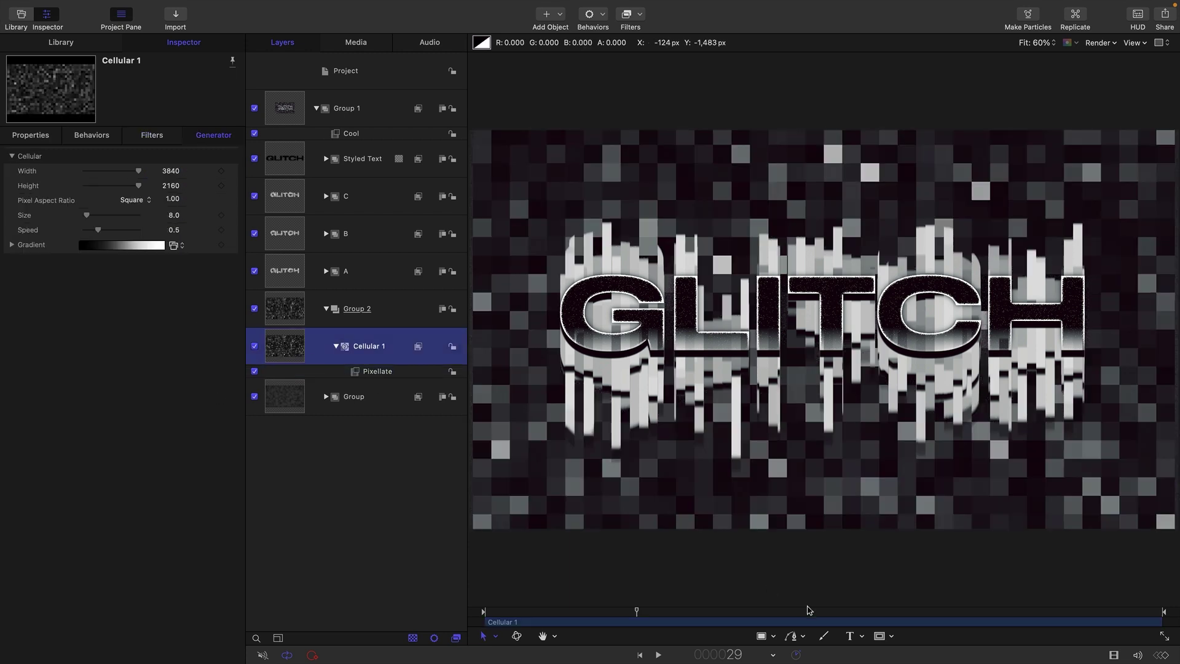
click(891, 637)
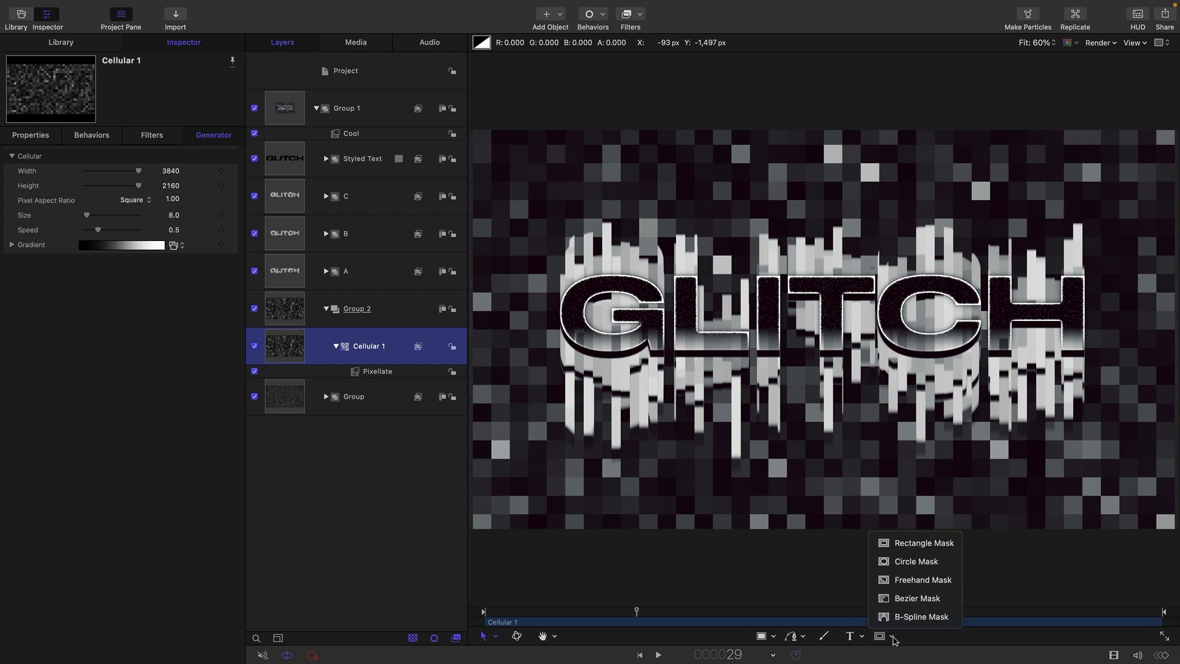
click(924, 543)
drag(746, 90, 751, 574)
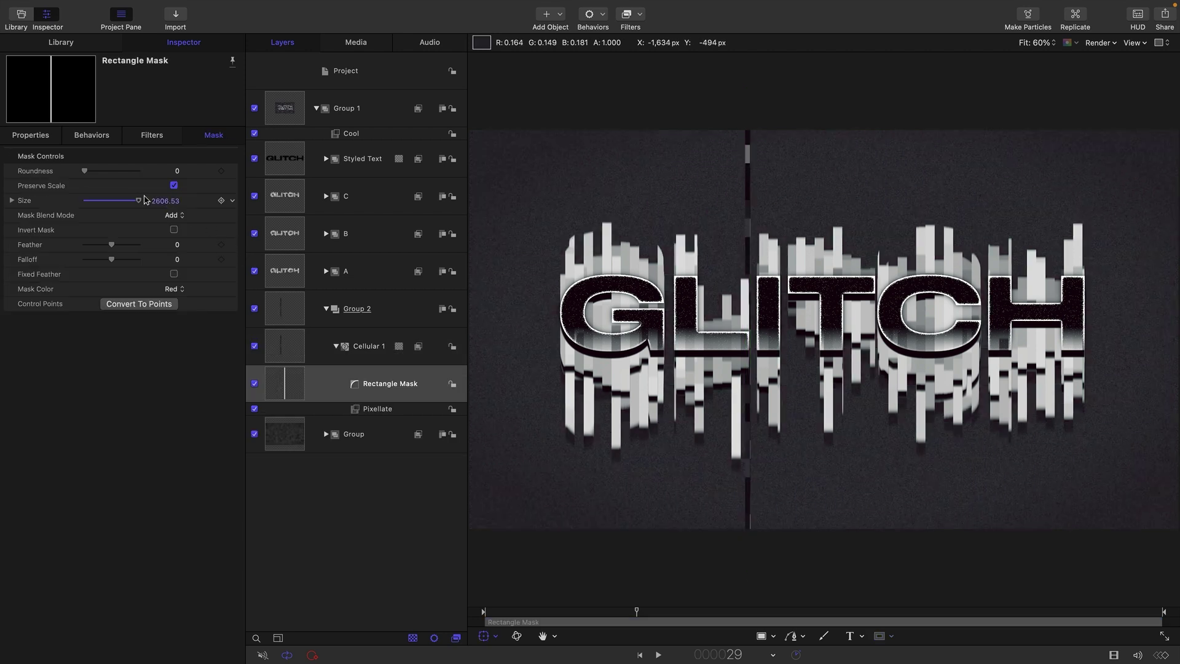
- Set the mask width to 6 and reset its position to 0, 0
click(12, 200)
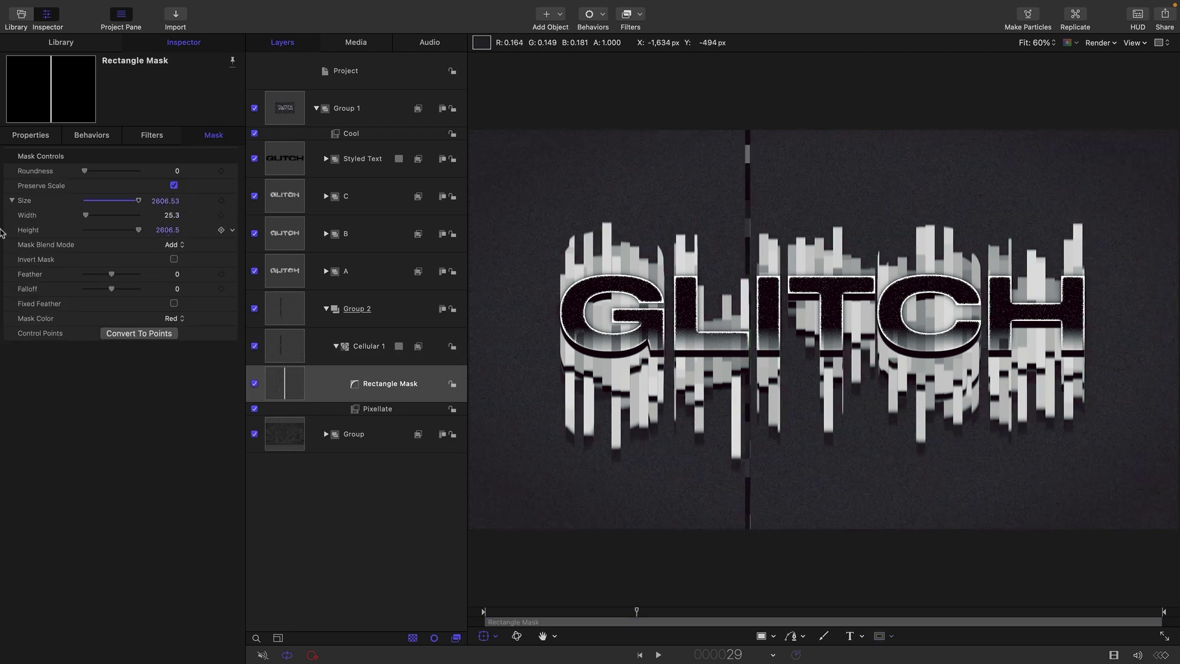
click(172, 216)
text(6.0)
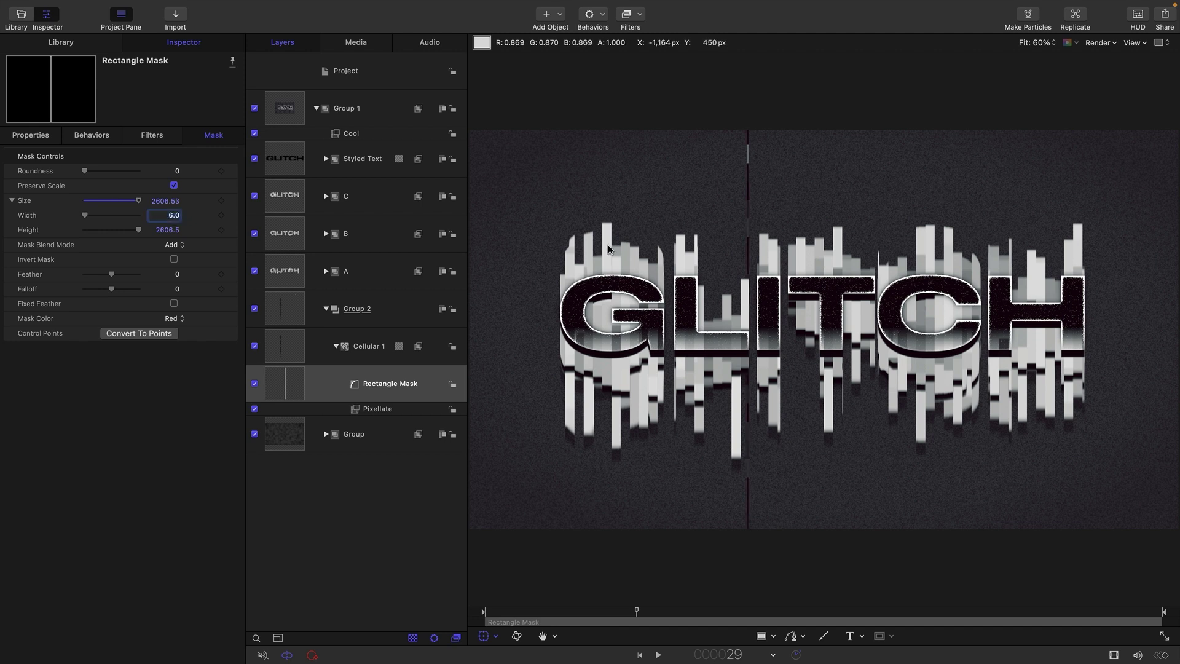
click(31, 135)
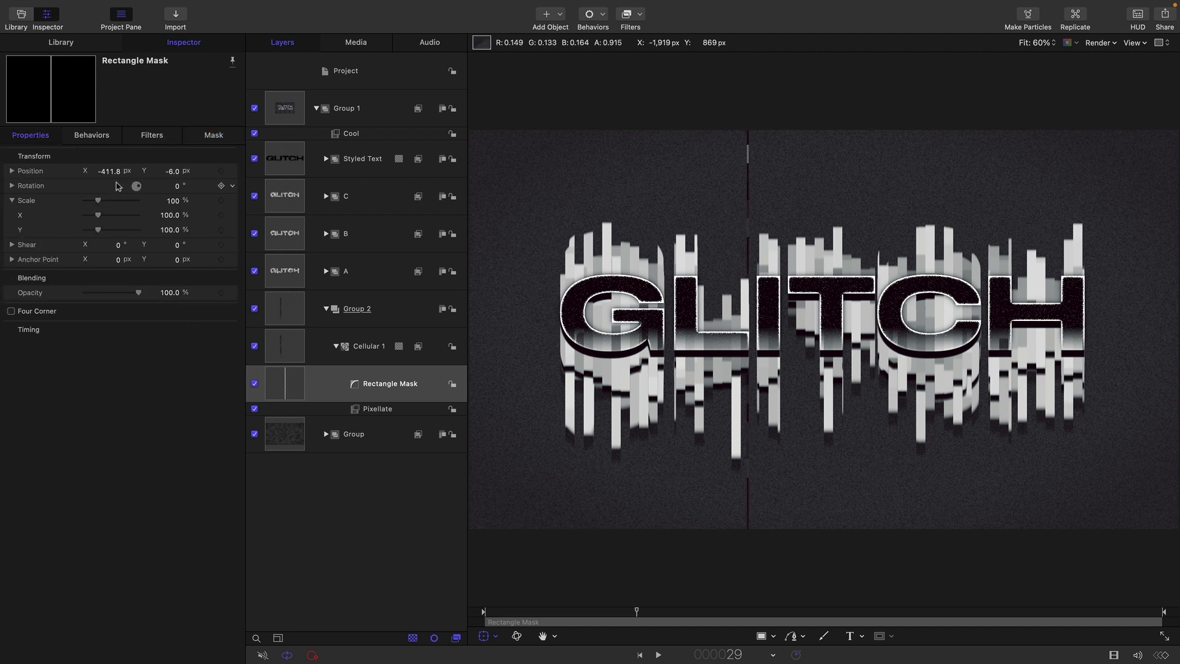
right_click(105, 161)
key(Escape)
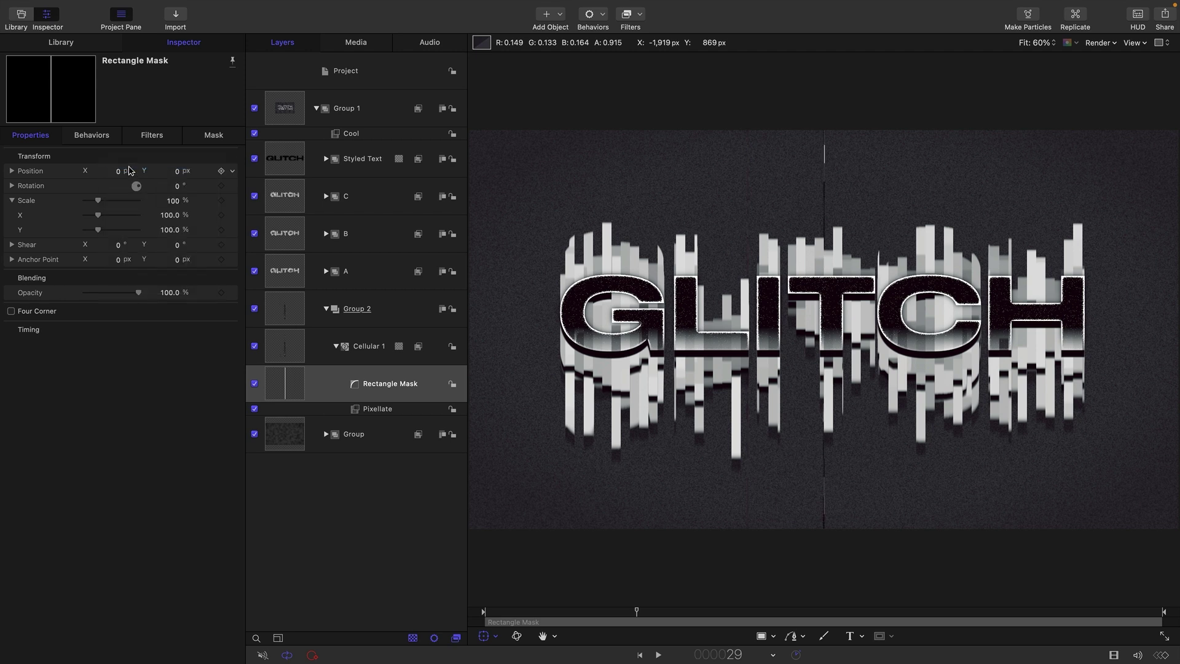
click(287, 348)
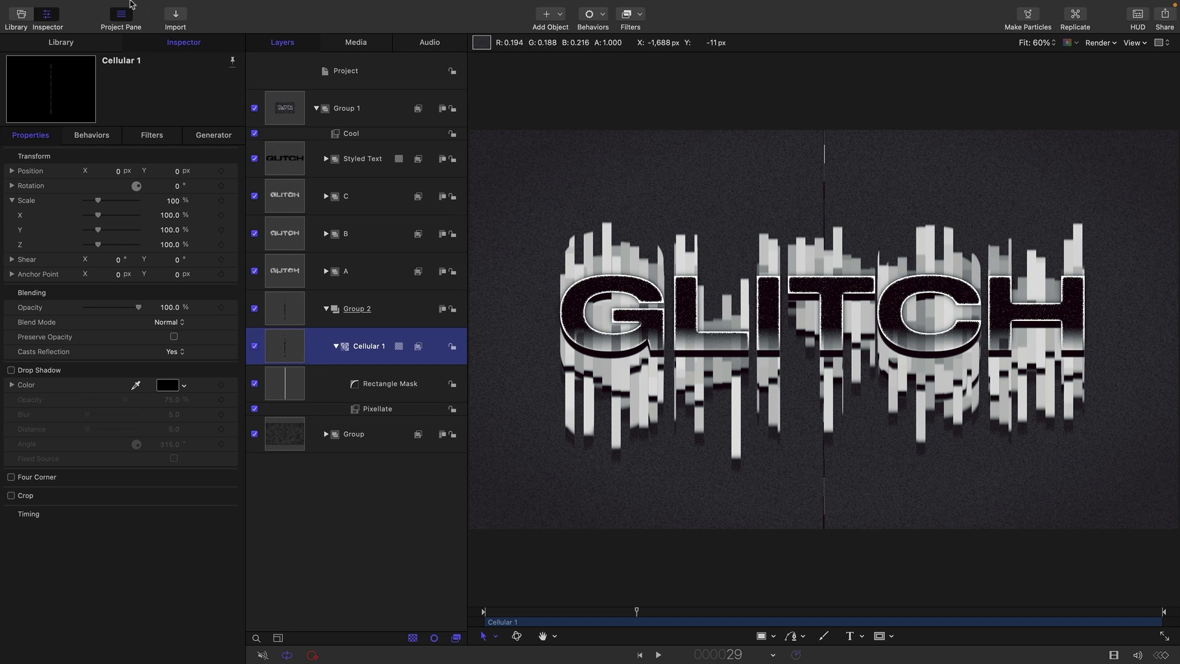
- Make particles from Cellular 1 with birth rate 0, speed 0 and 9 initial particles
mouse_move(150, 4)
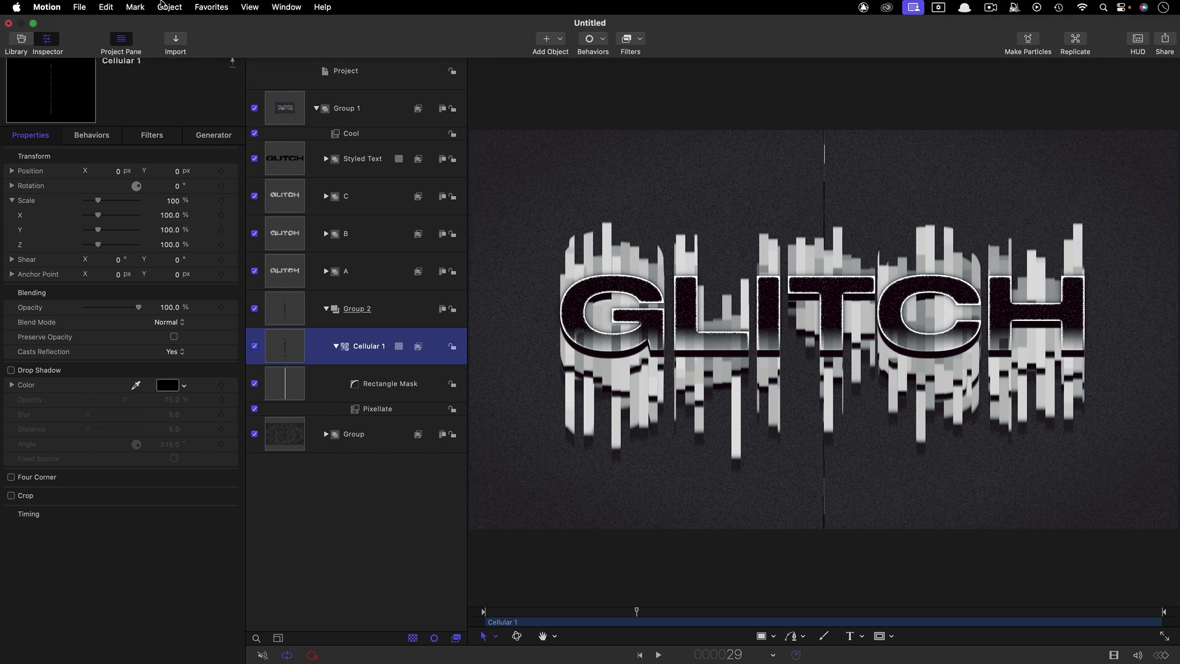
click(166, 6)
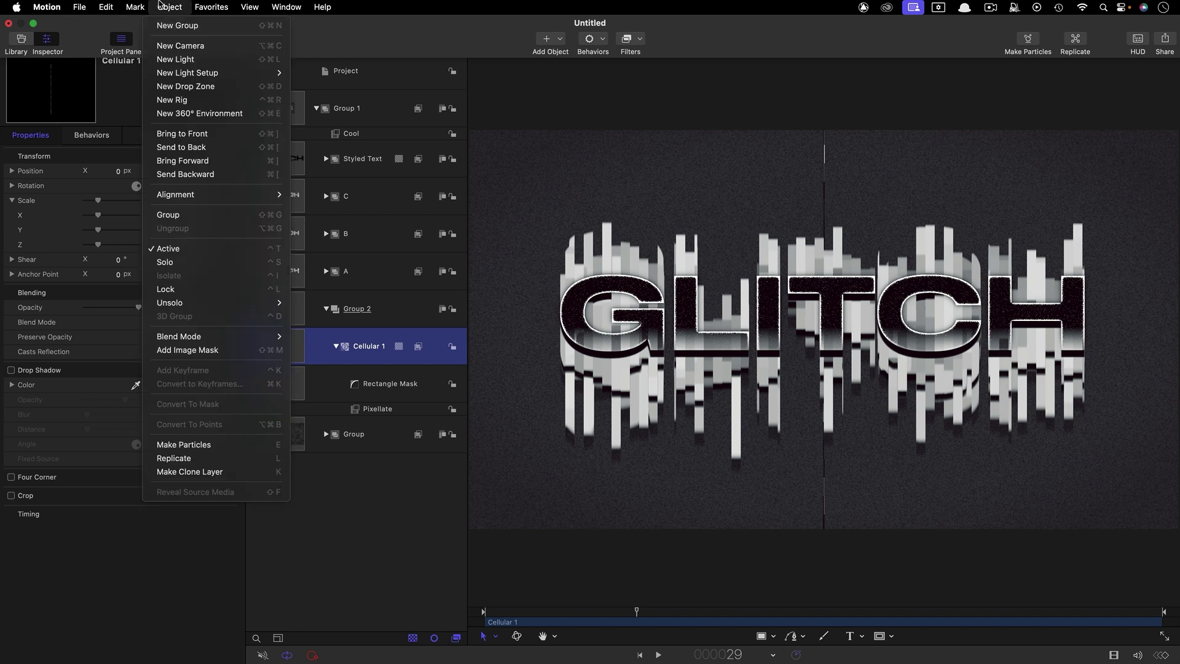
click(194, 445)
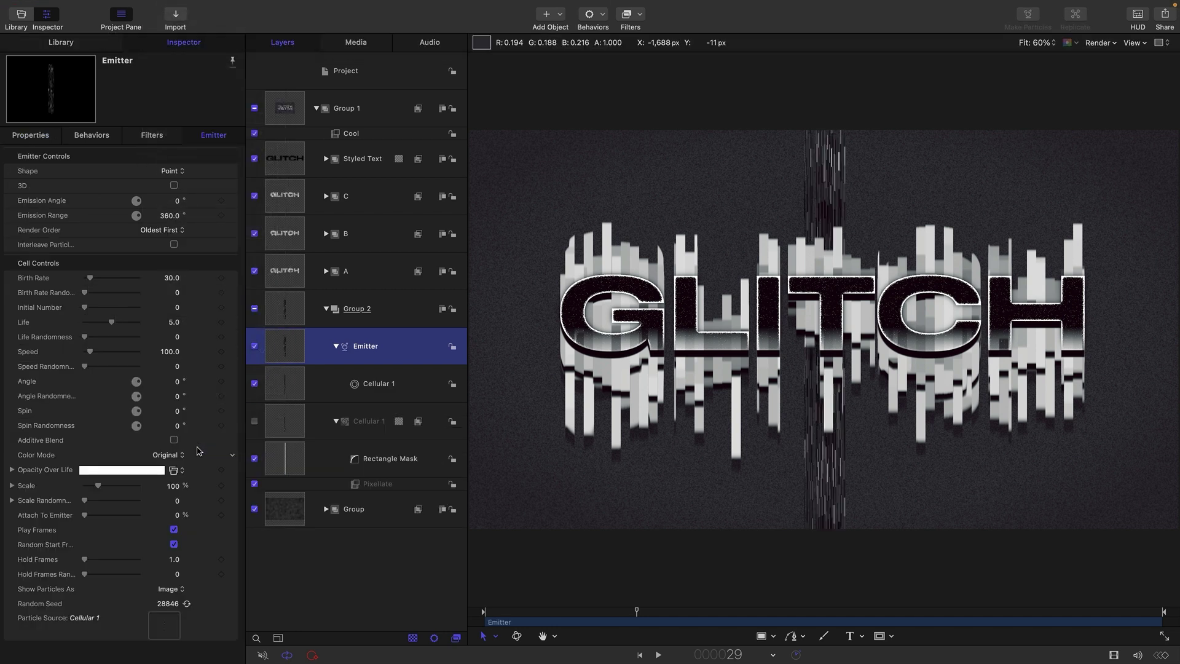
click(81, 279)
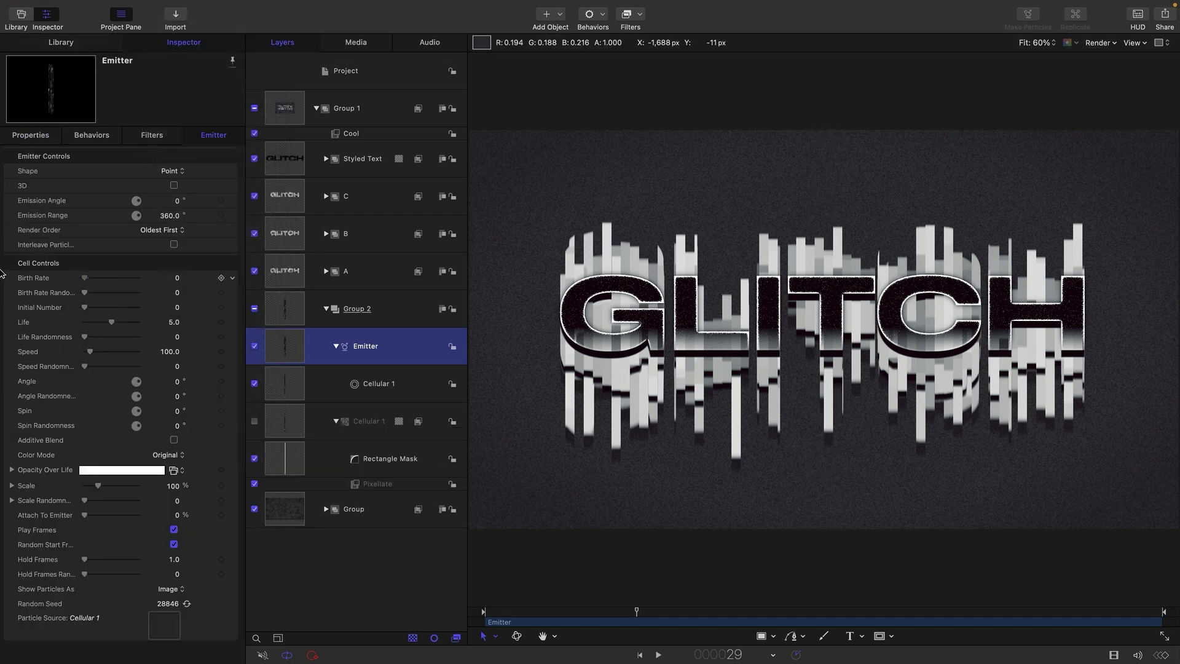
drag(91, 353, 11, 355)
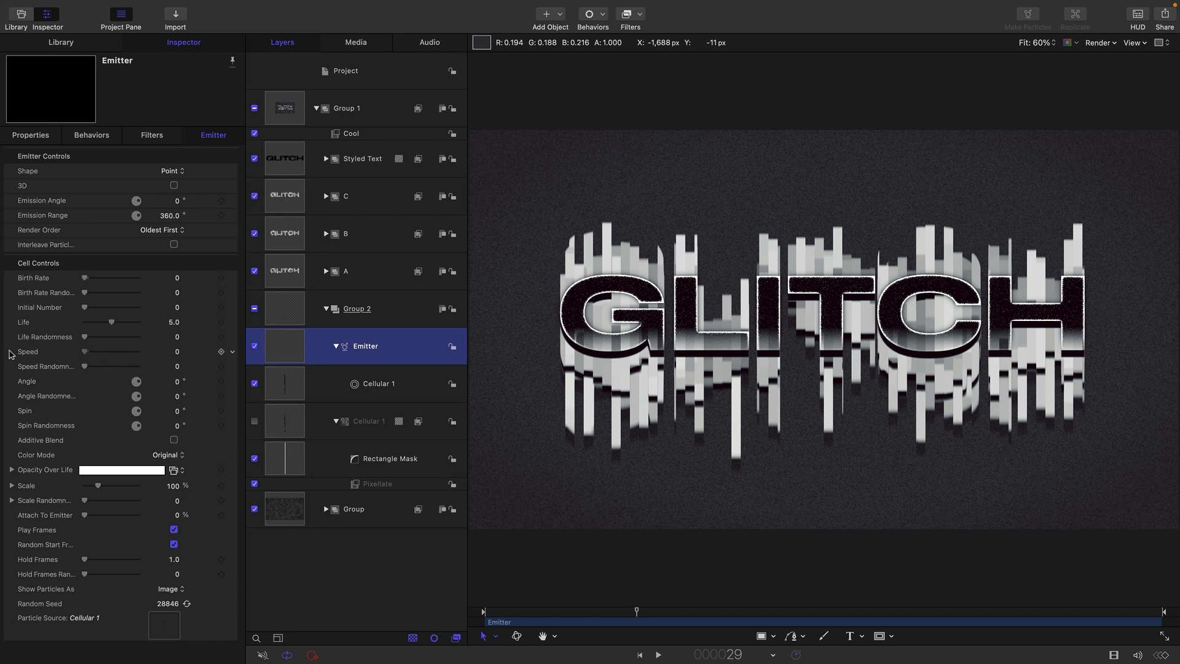
click(177, 308)
text(9.)
key(Return)
- Set the emitter shape to Line across the frame width and regenerate the random seed
click(168, 172)
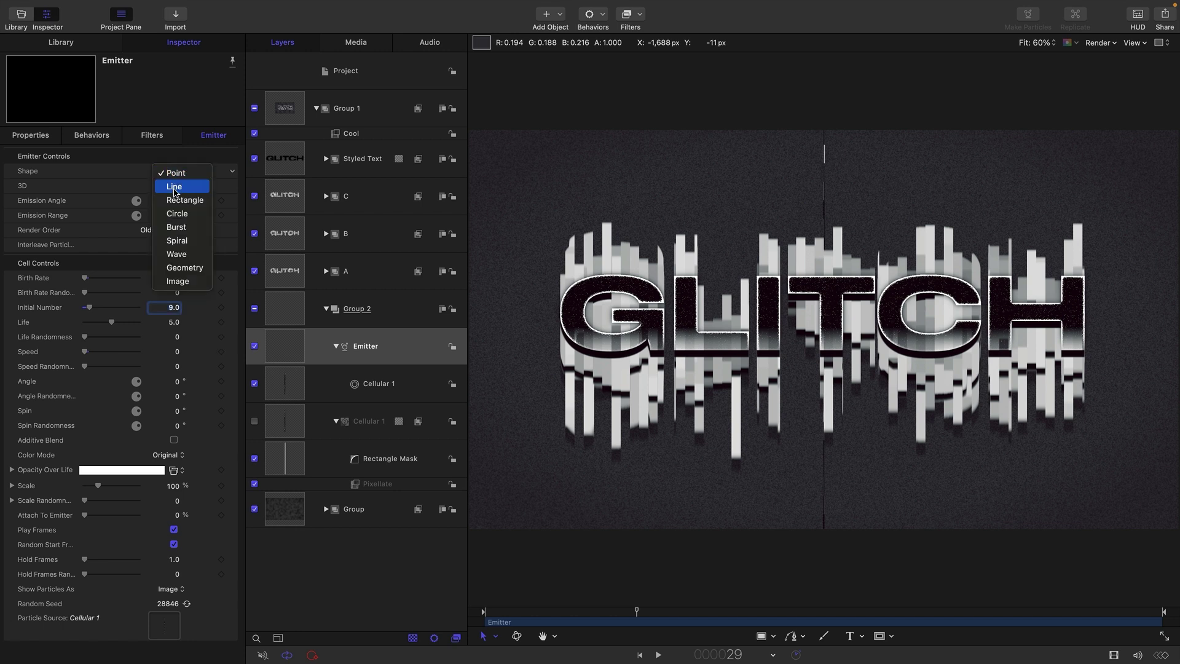
click(177, 184)
drag(108, 186, 110, 202)
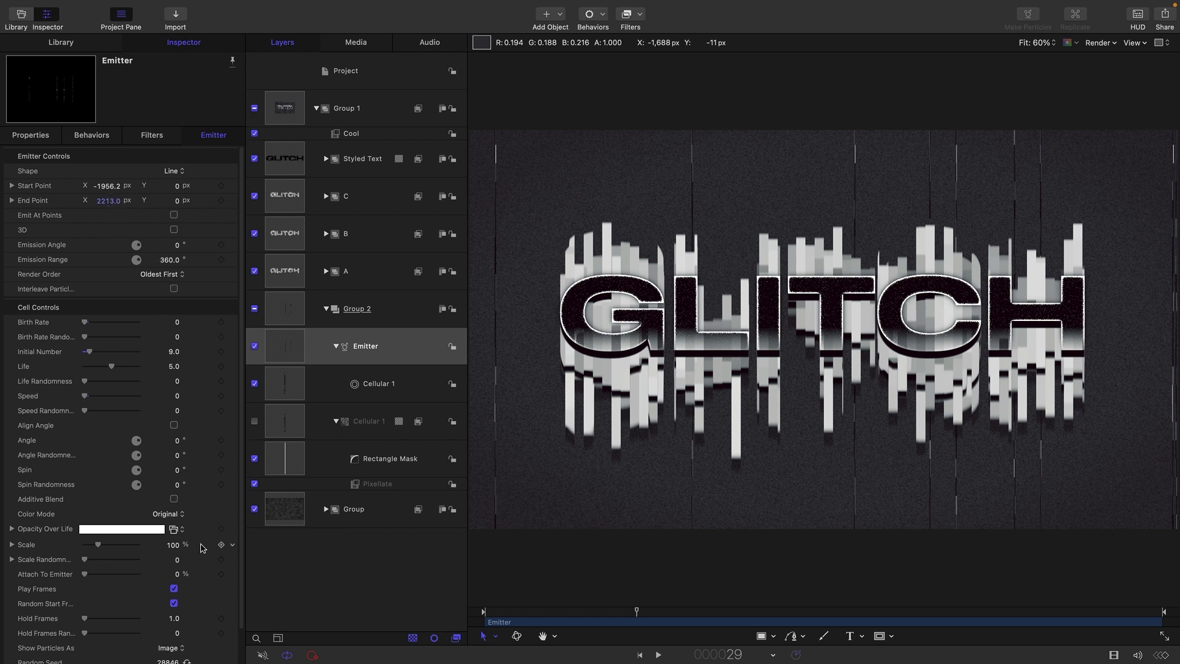
scroll(192, 590, down, 1)
click(187, 640)
click(187, 639)
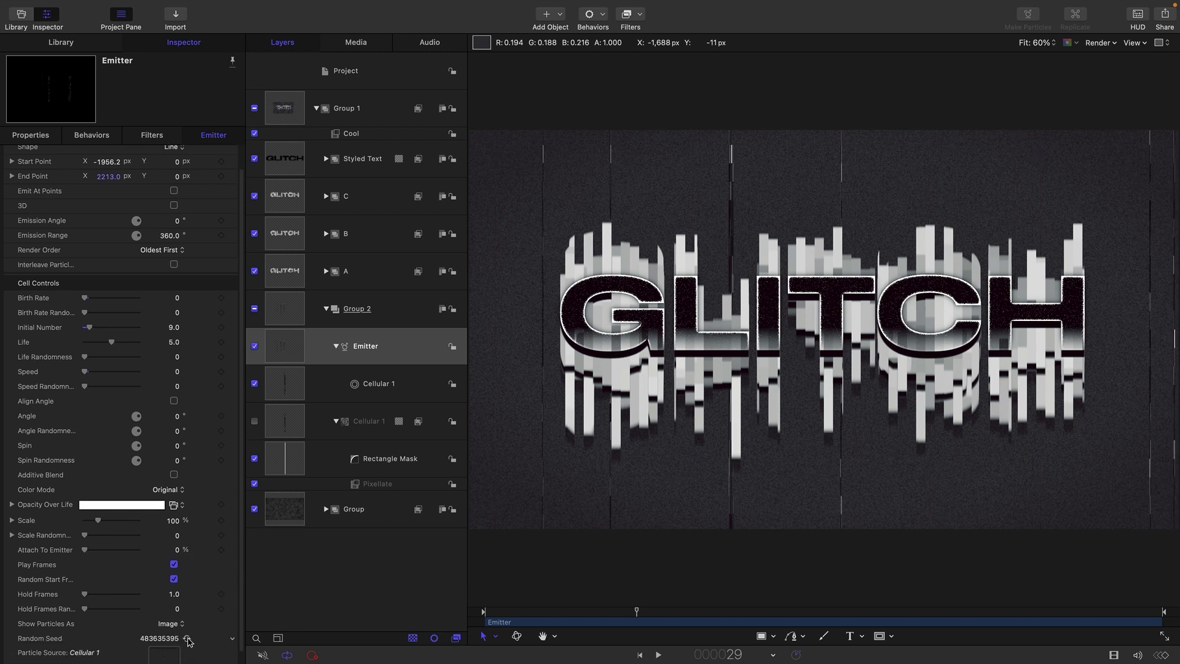
click(187, 639)
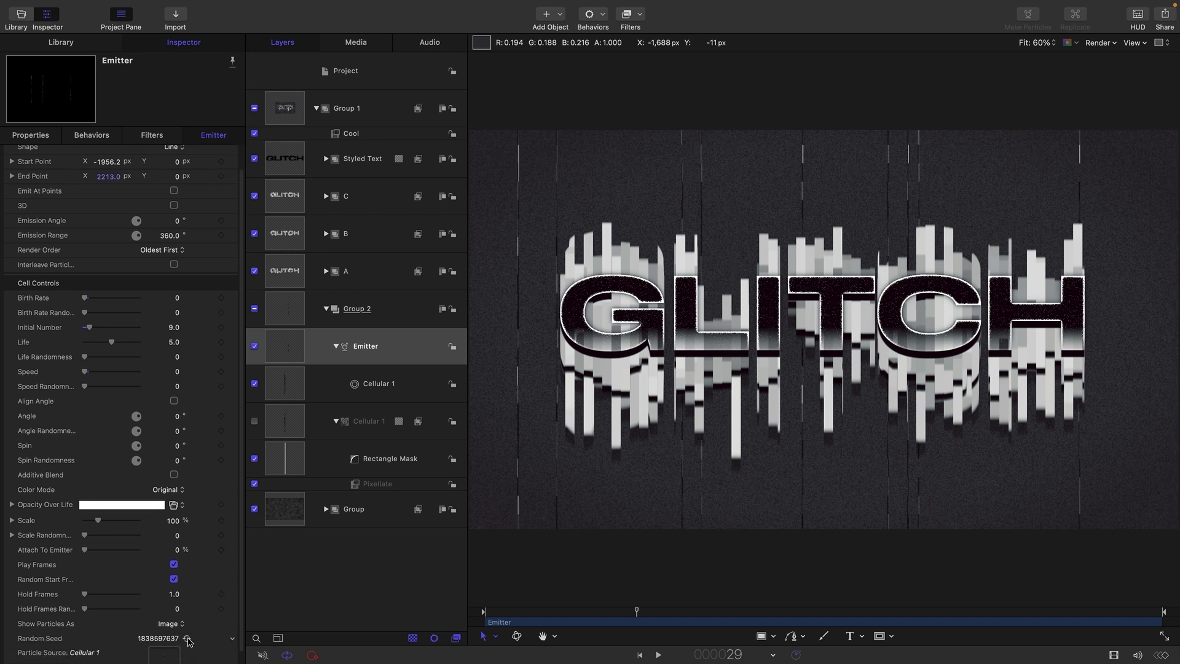
click(187, 639)
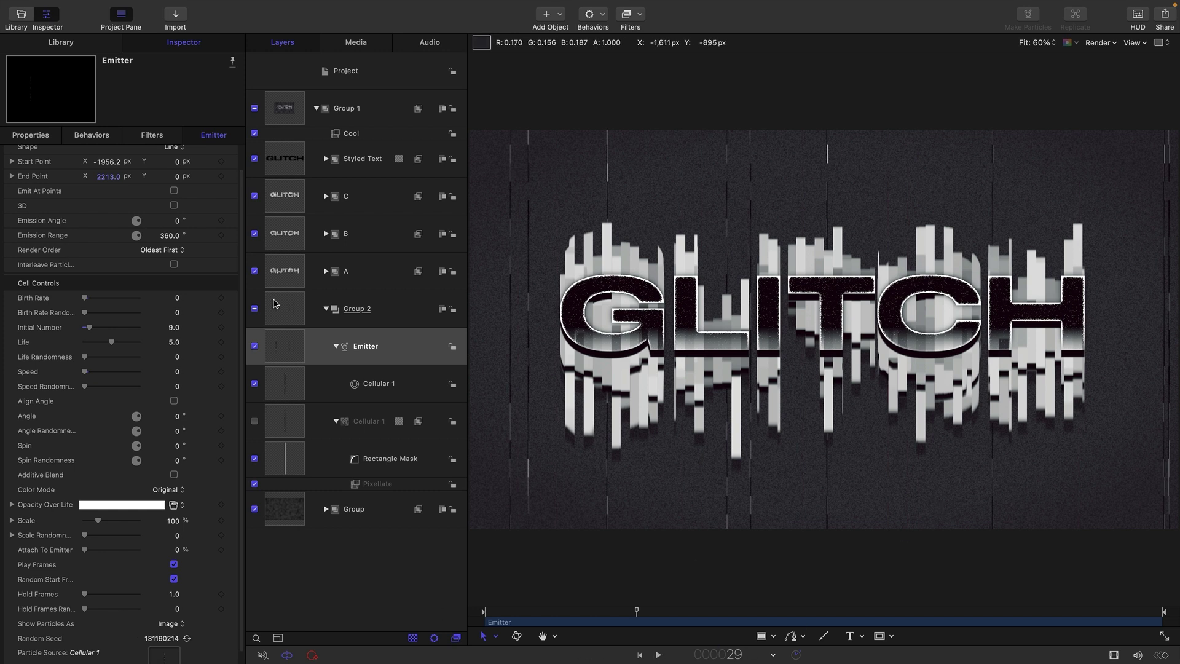
- Set Group 2's blend mode to Add and preview the animation
click(296, 312)
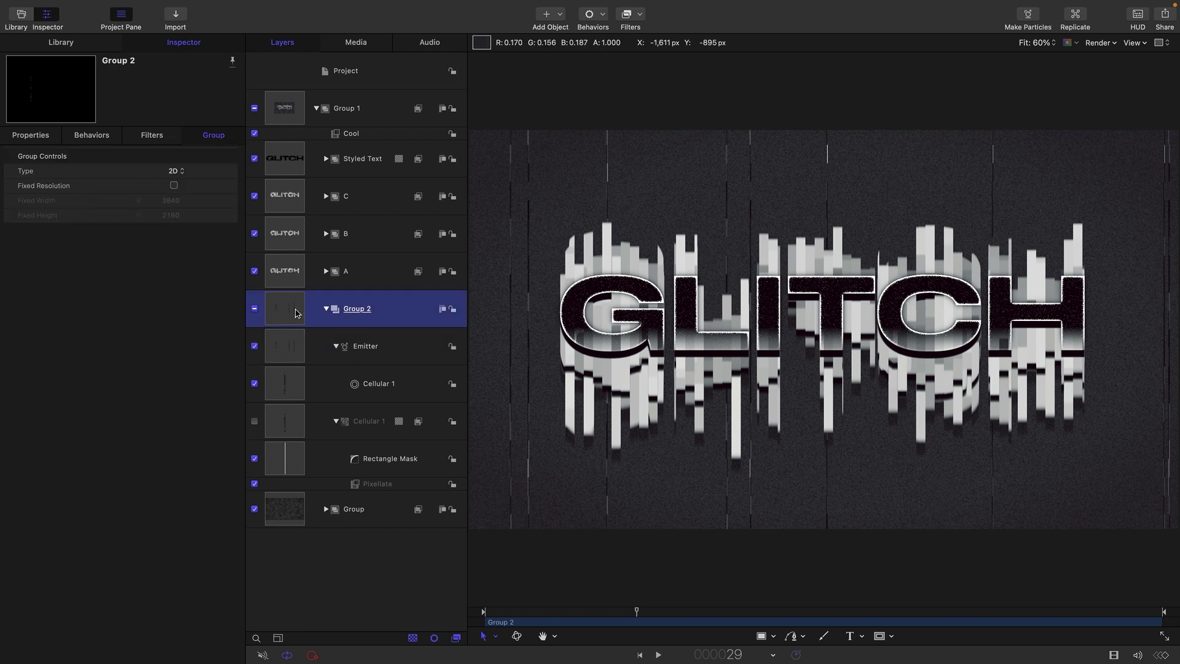
click(37, 136)
click(170, 323)
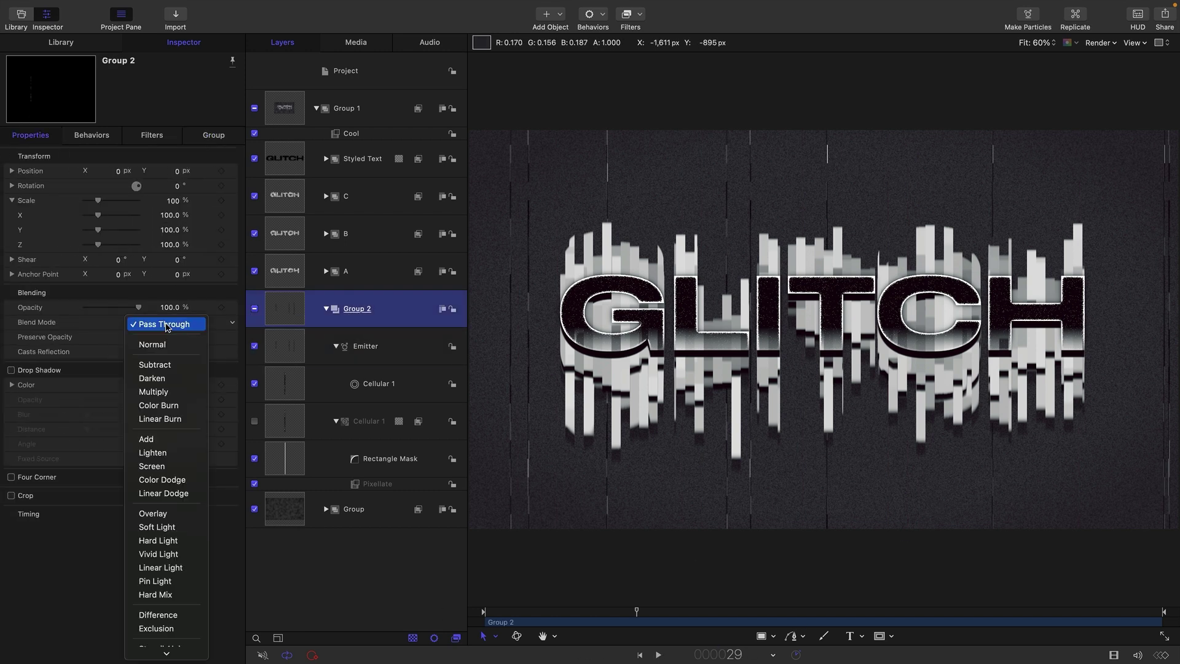
click(181, 440)
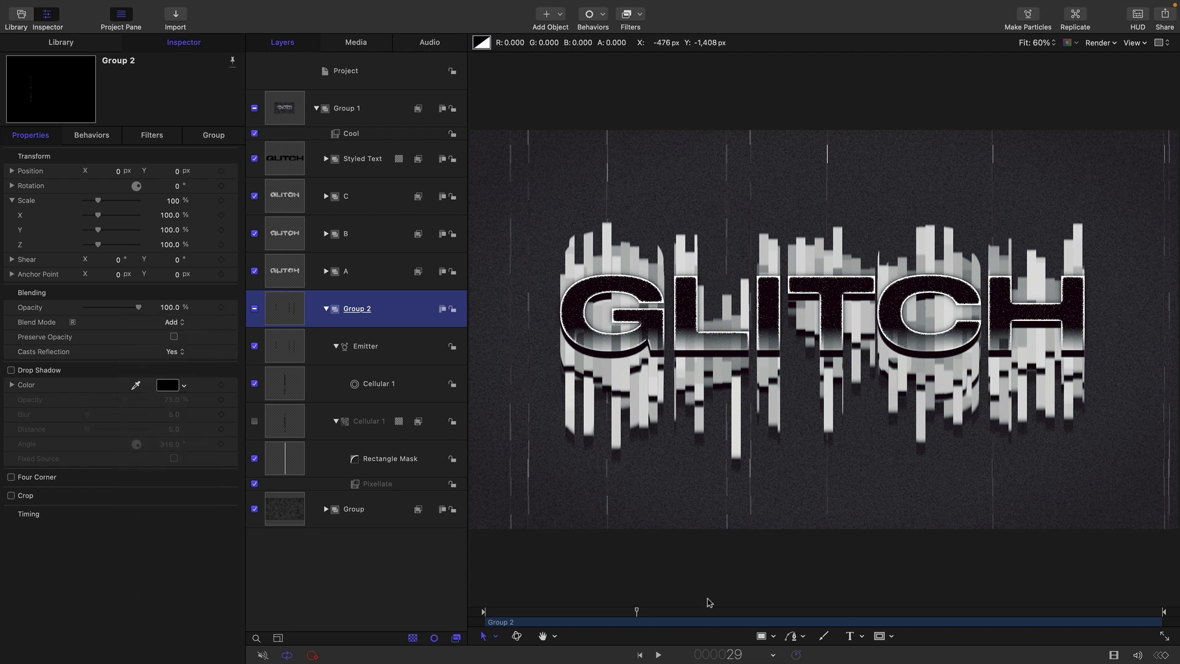
click(658, 655)
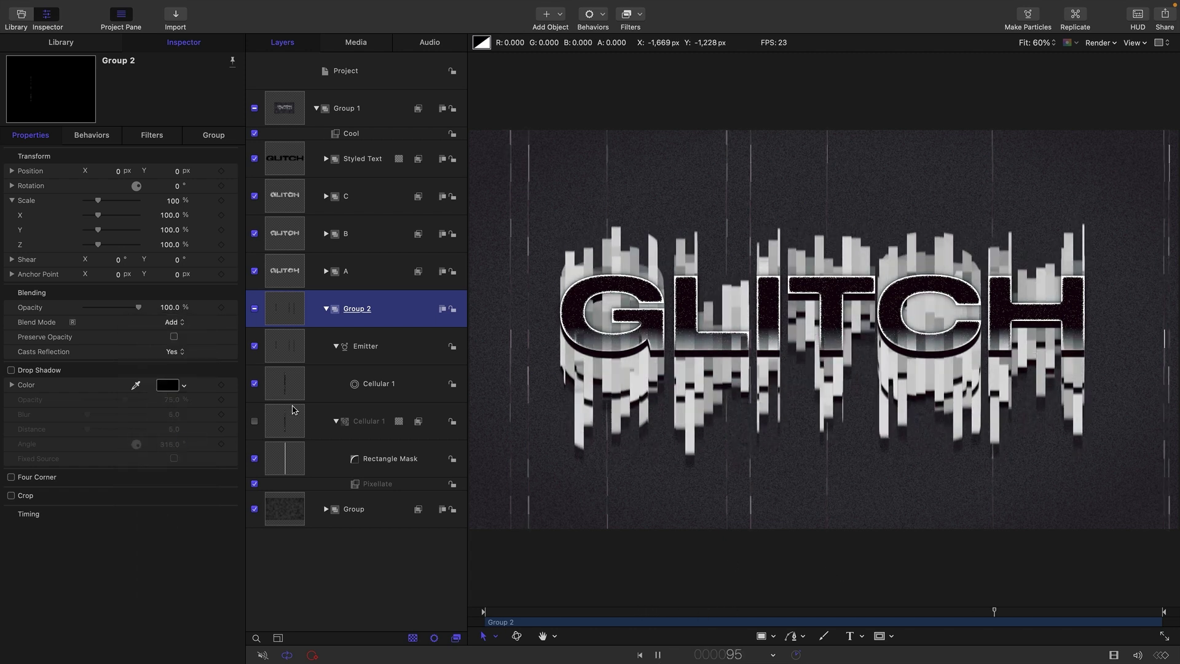
- Raise the Cellular 1 generator speed to 2.0
click(372, 421)
click(223, 136)
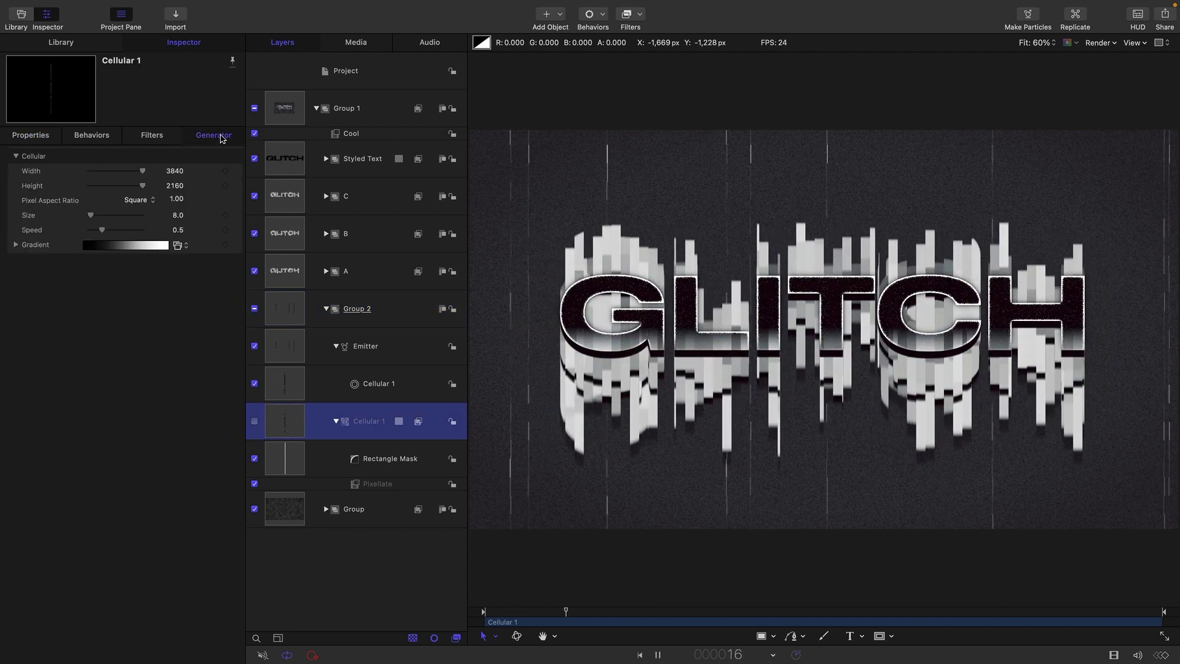
click(173, 231)
text(2)
key(Return)
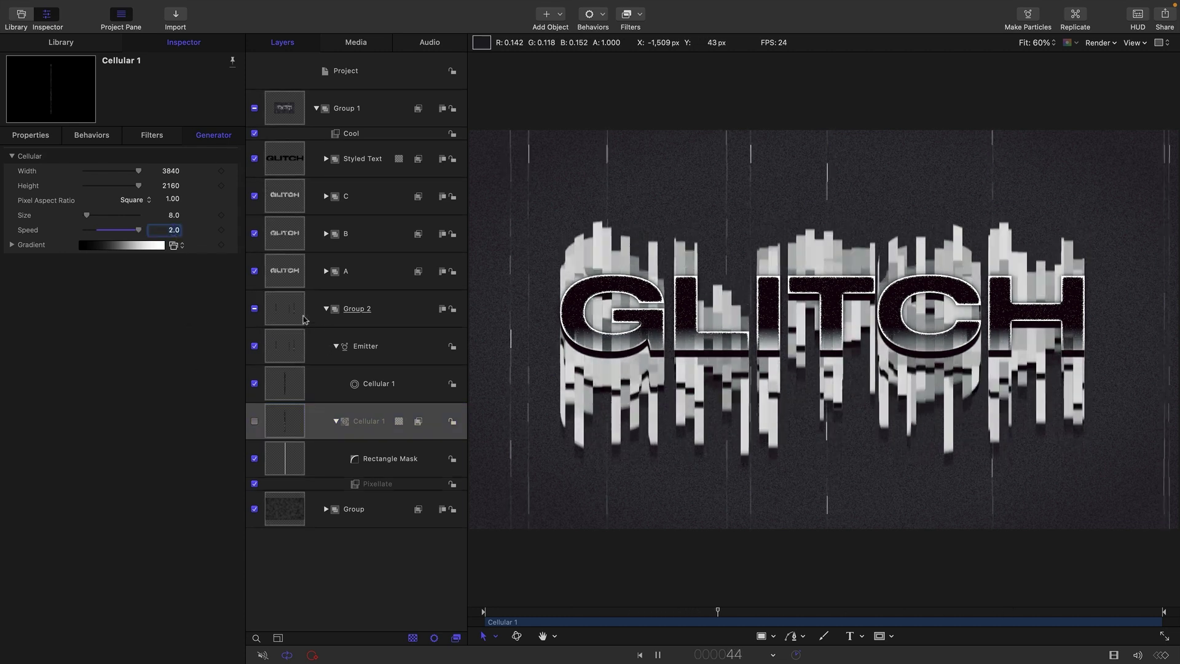
click(357, 309)
click(600, 38)
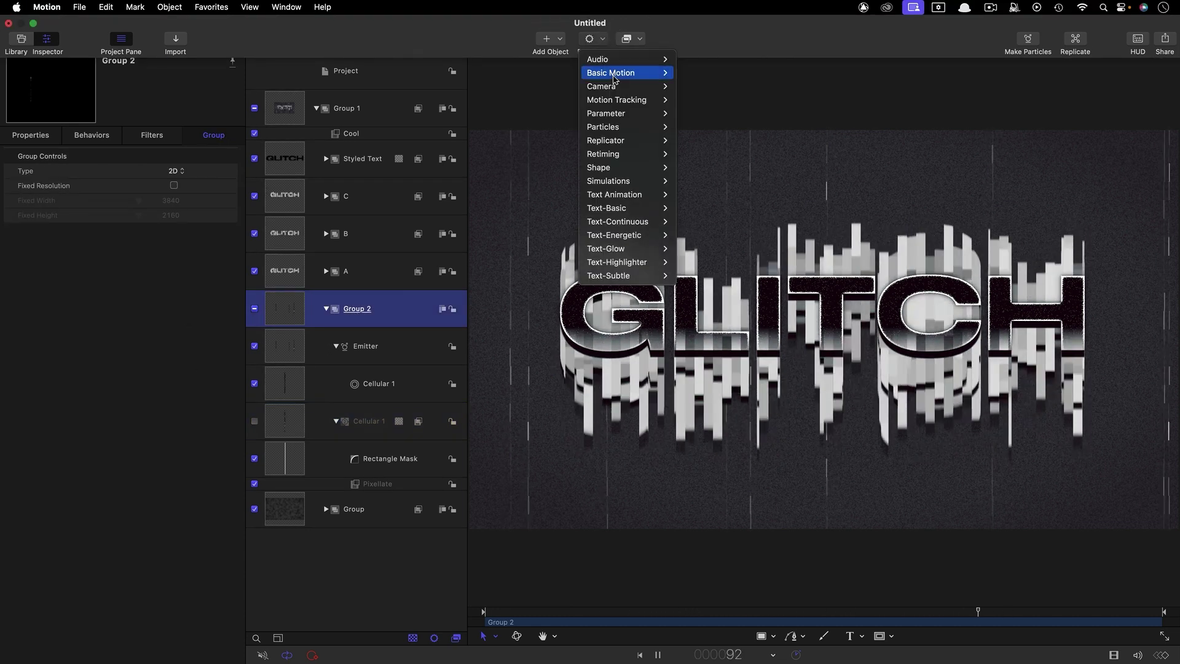
- Add a Fade In/Fade Out behavior to Group 2's scratch lines, fading over 20 frames each way
mouse_move(614, 72)
click(712, 86)
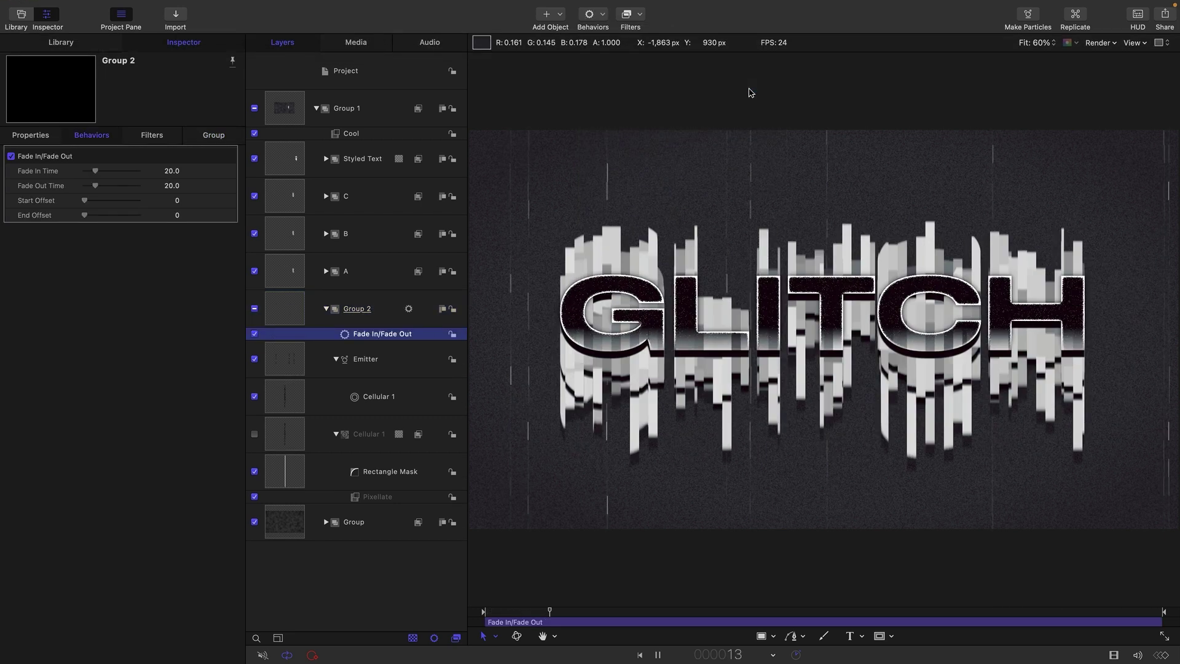